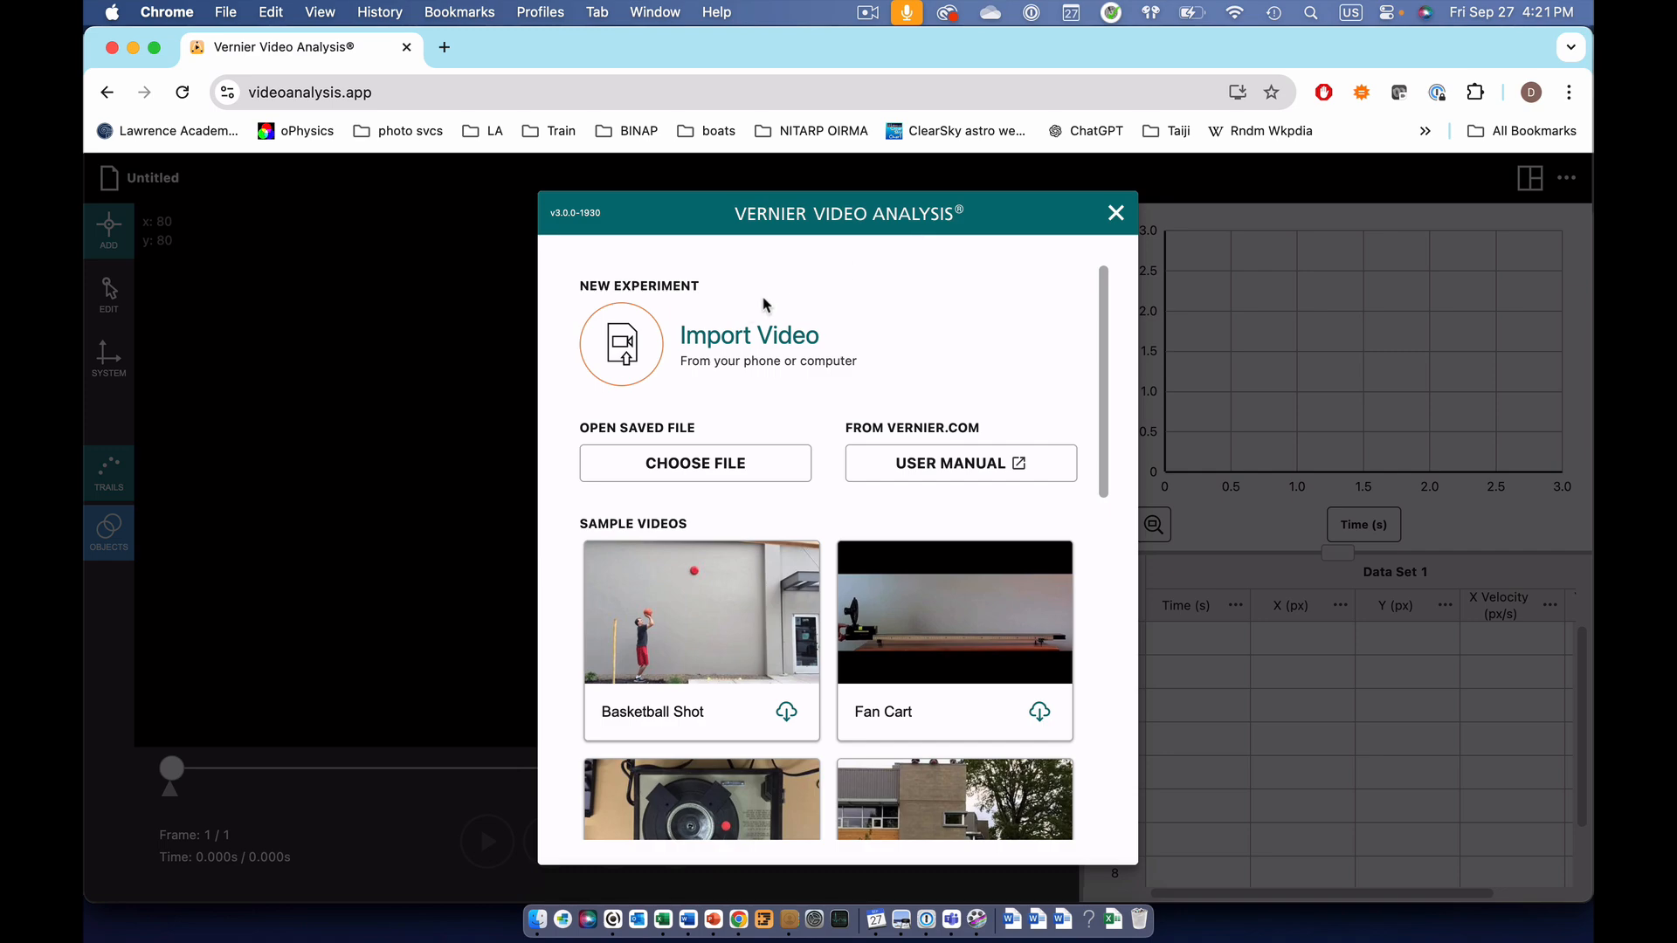
Step: Open the video yellow car outside.mov, play it through once and return to frame 1
click(730, 459)
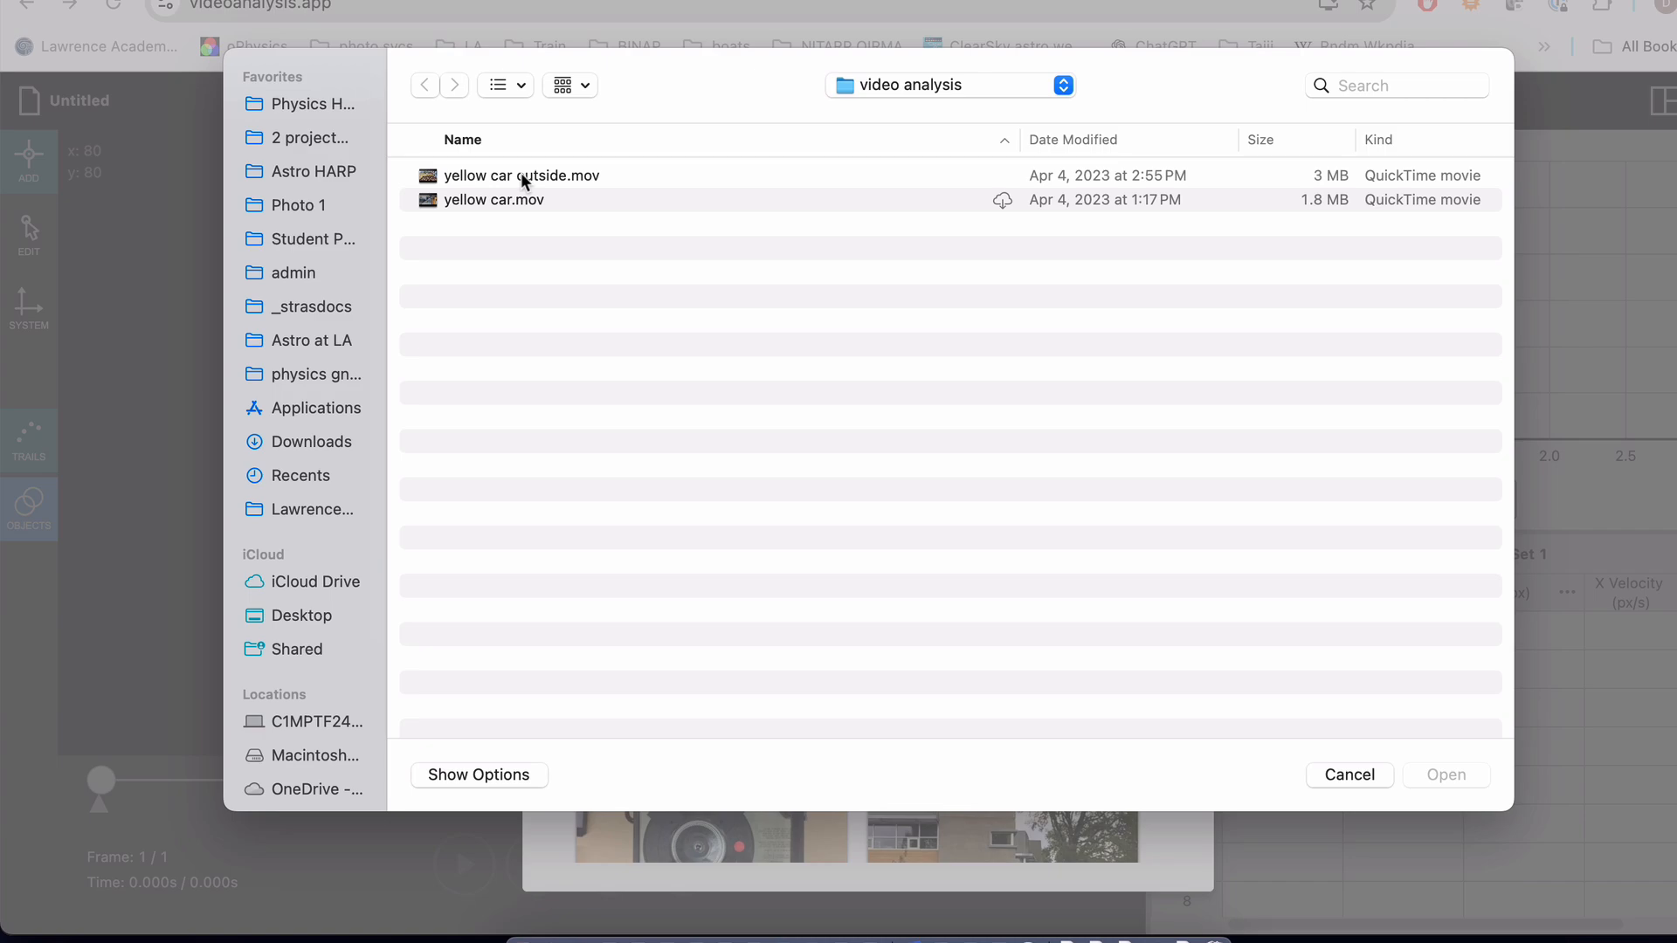
click(521, 178)
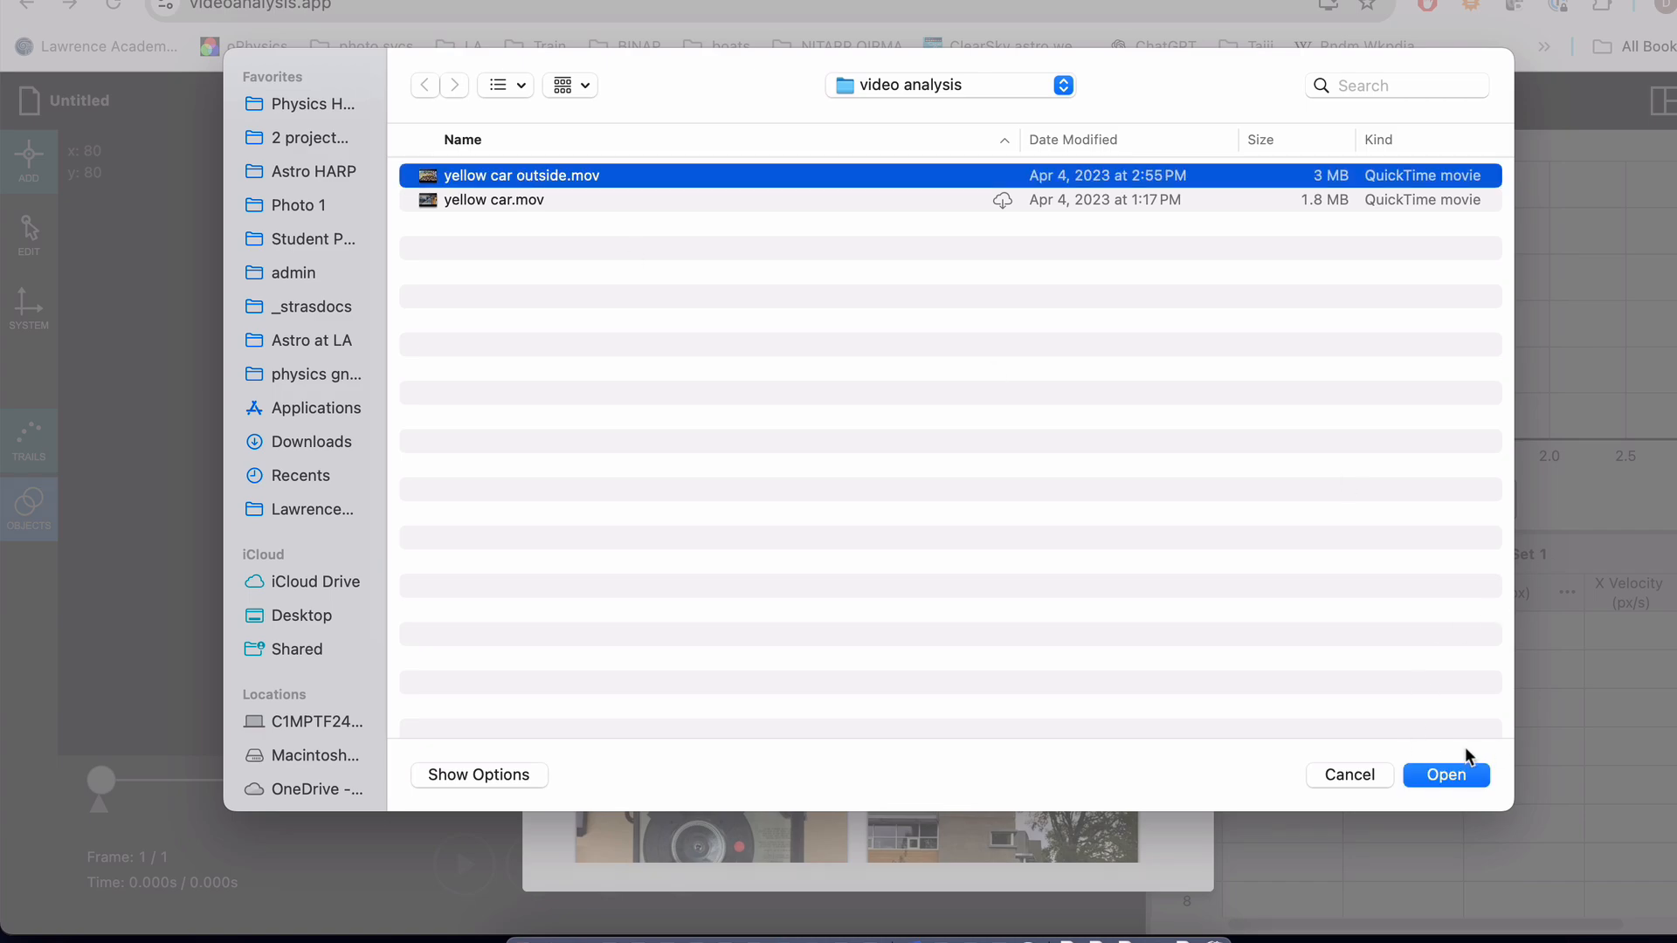
click(1443, 773)
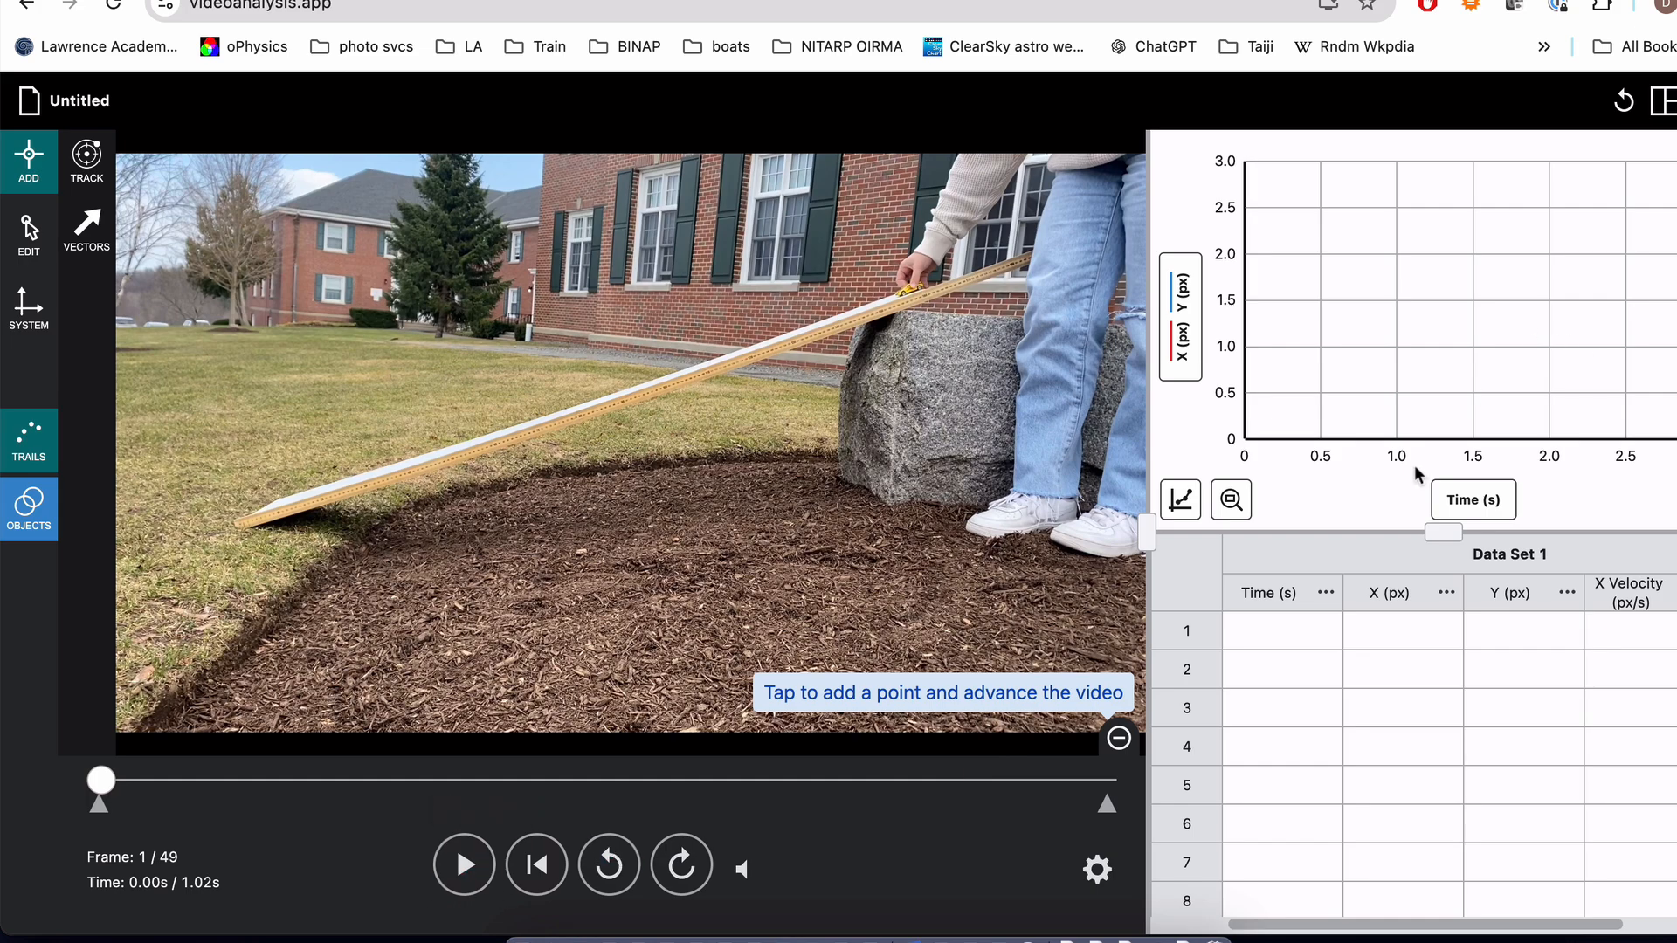
click(461, 867)
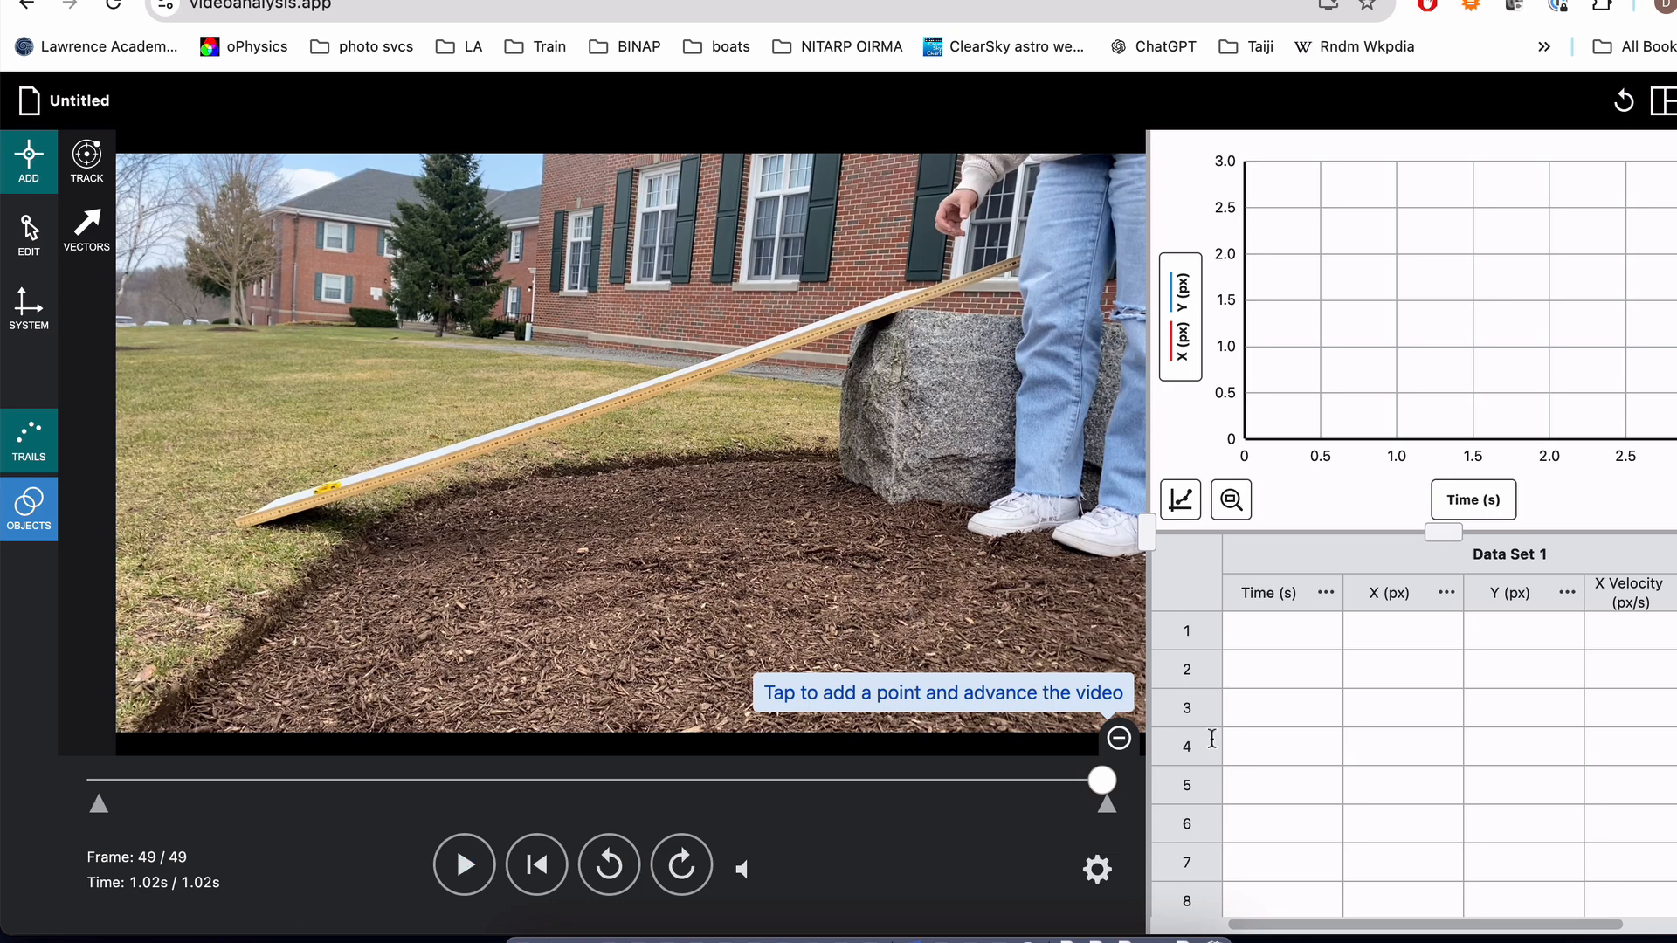
drag(1103, 786, 85, 786)
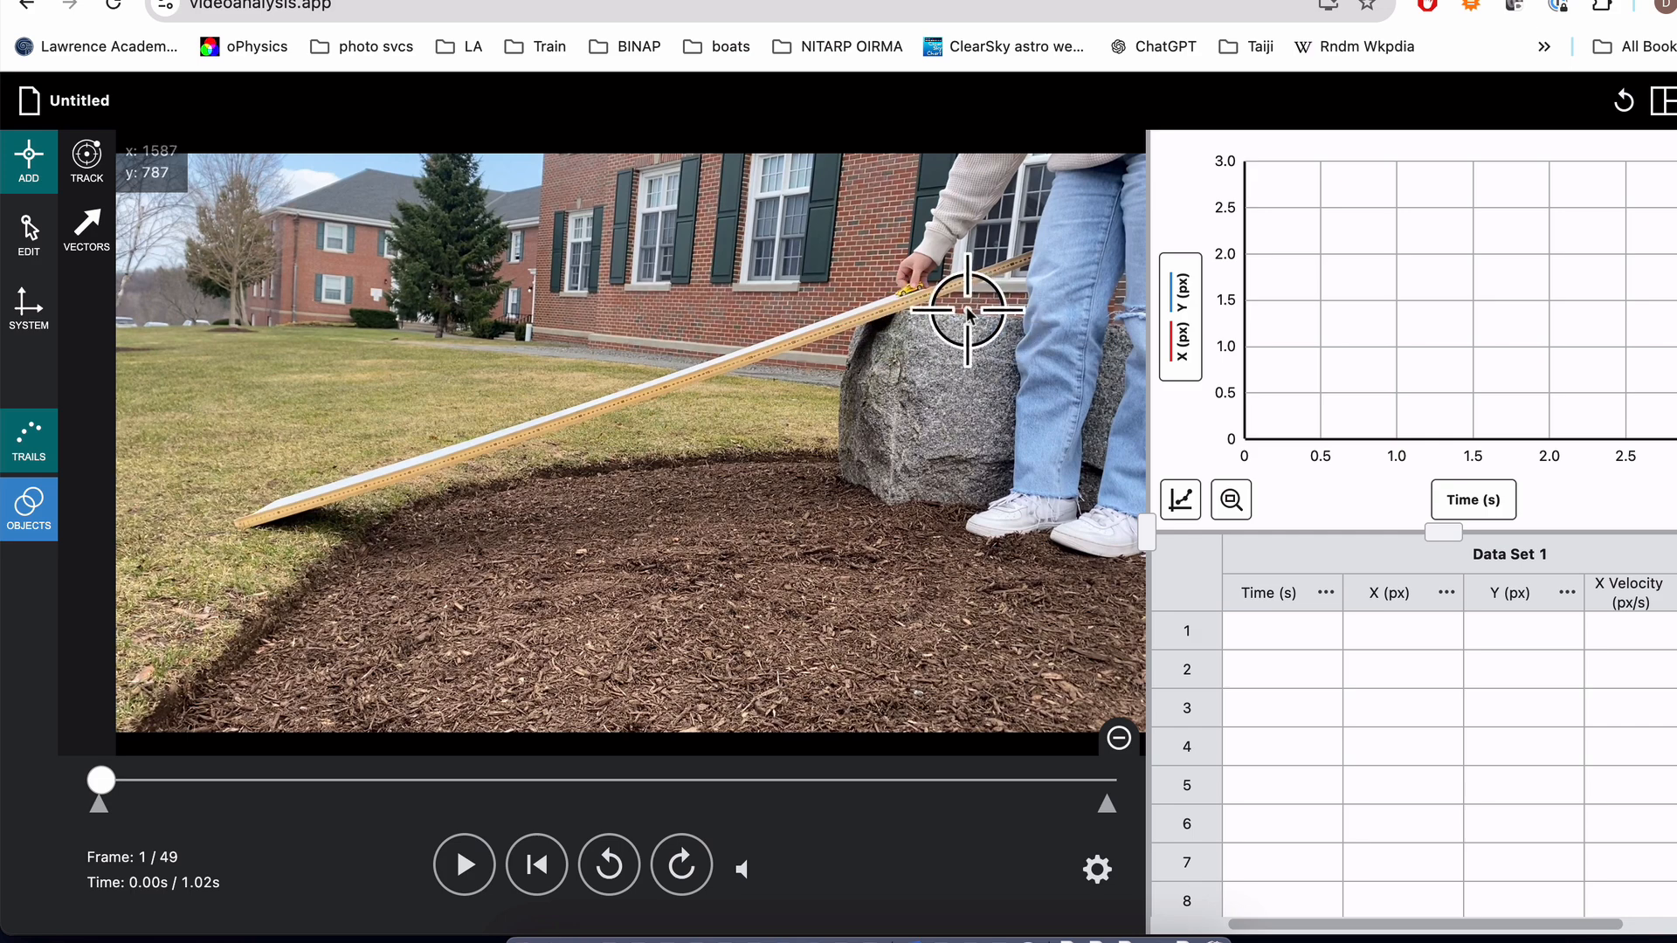
Step: Hide the graph and the data table, leaving only the video pane enabled in the layout
click(1664, 103)
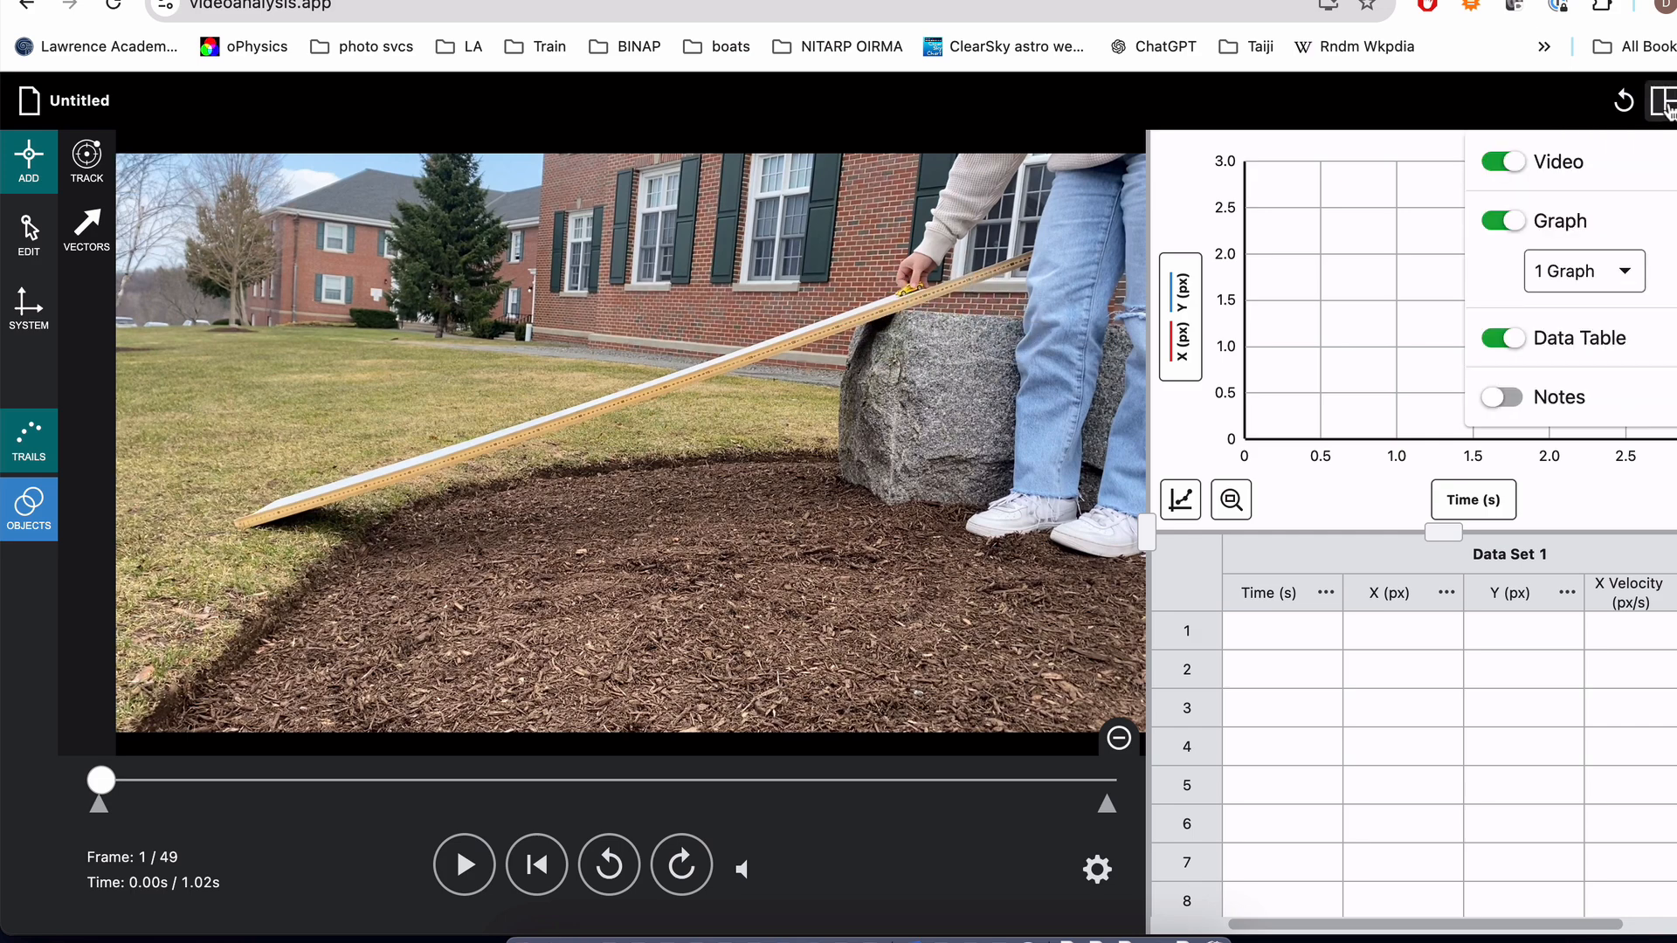
click(1502, 222)
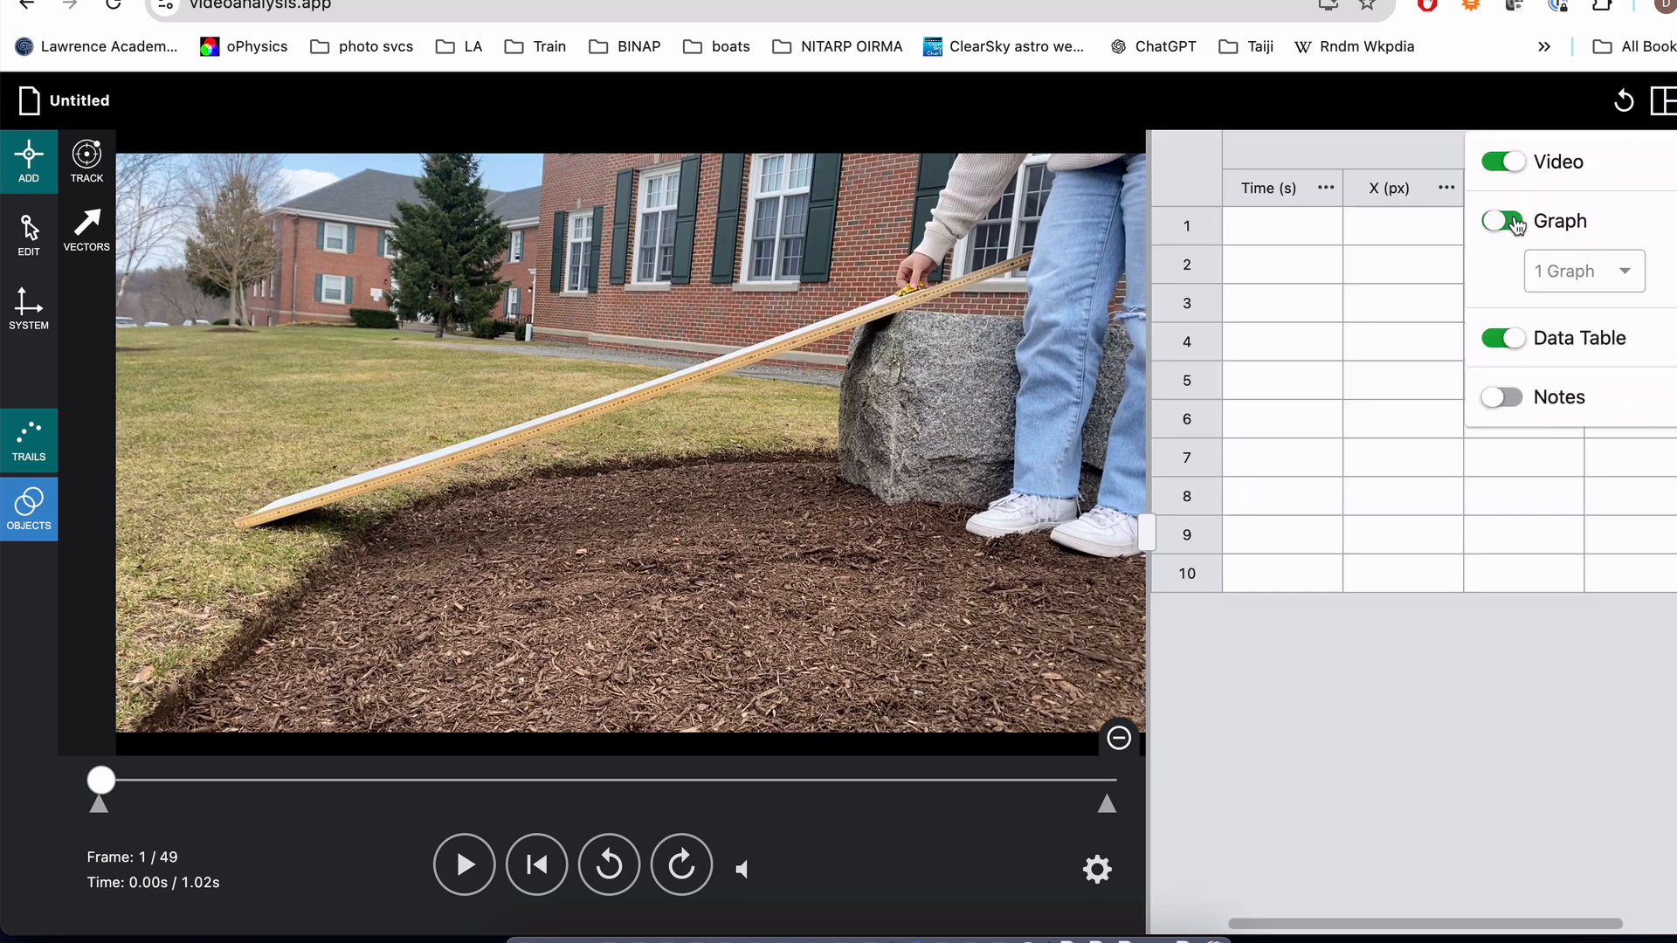
click(1504, 339)
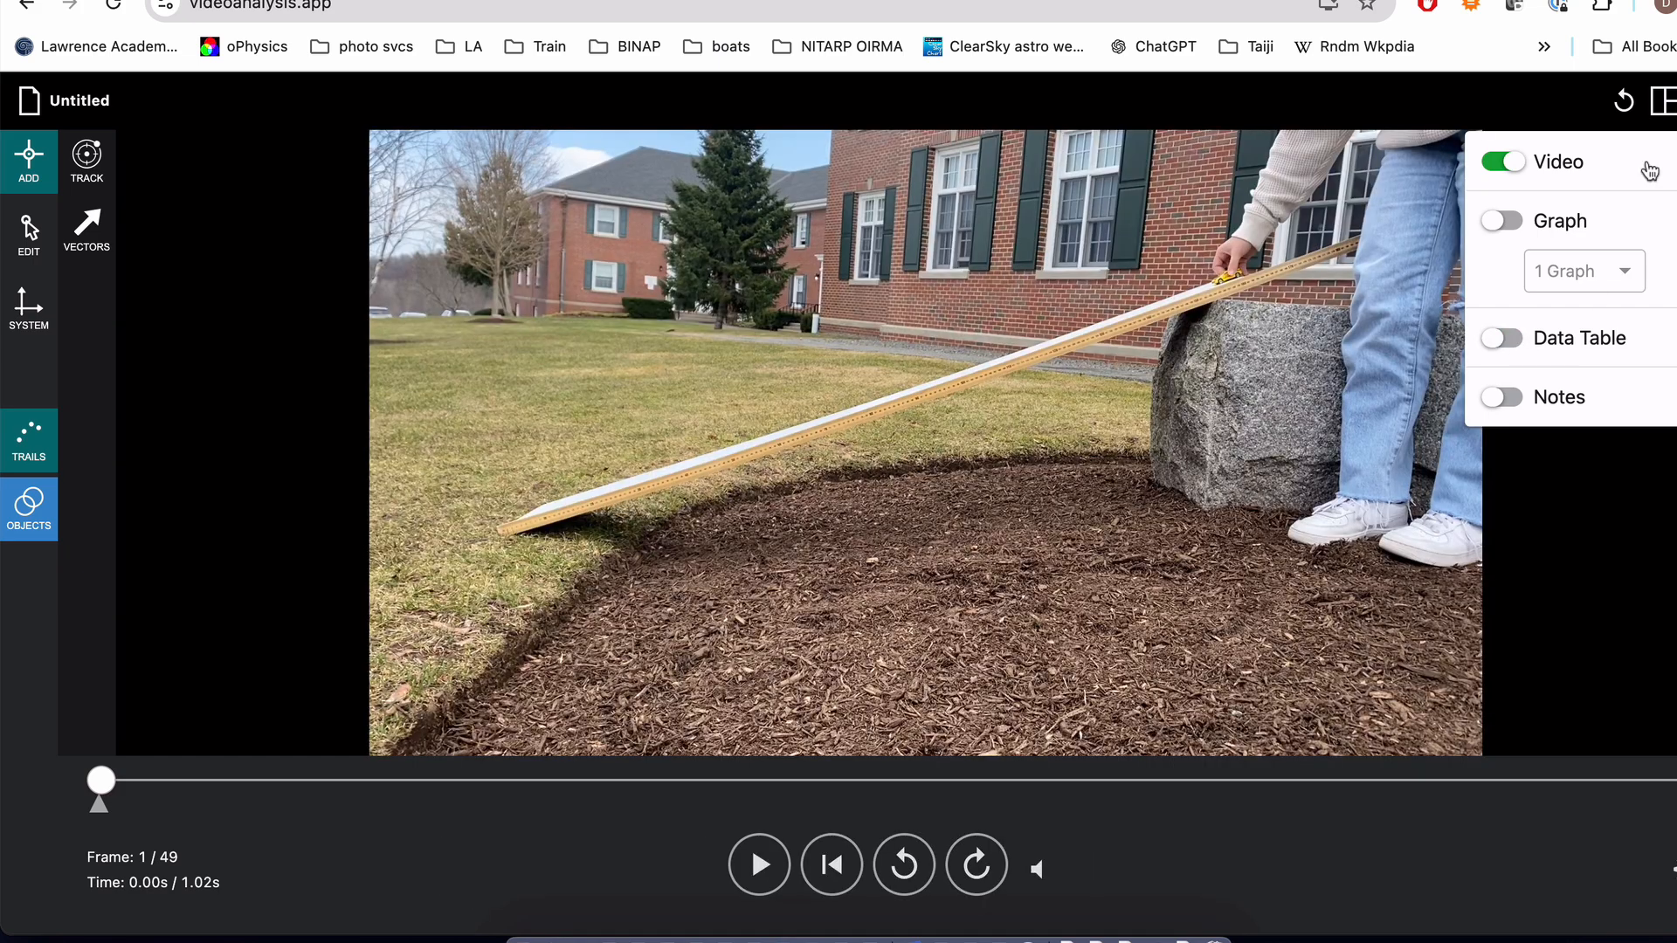
click(1271, 548)
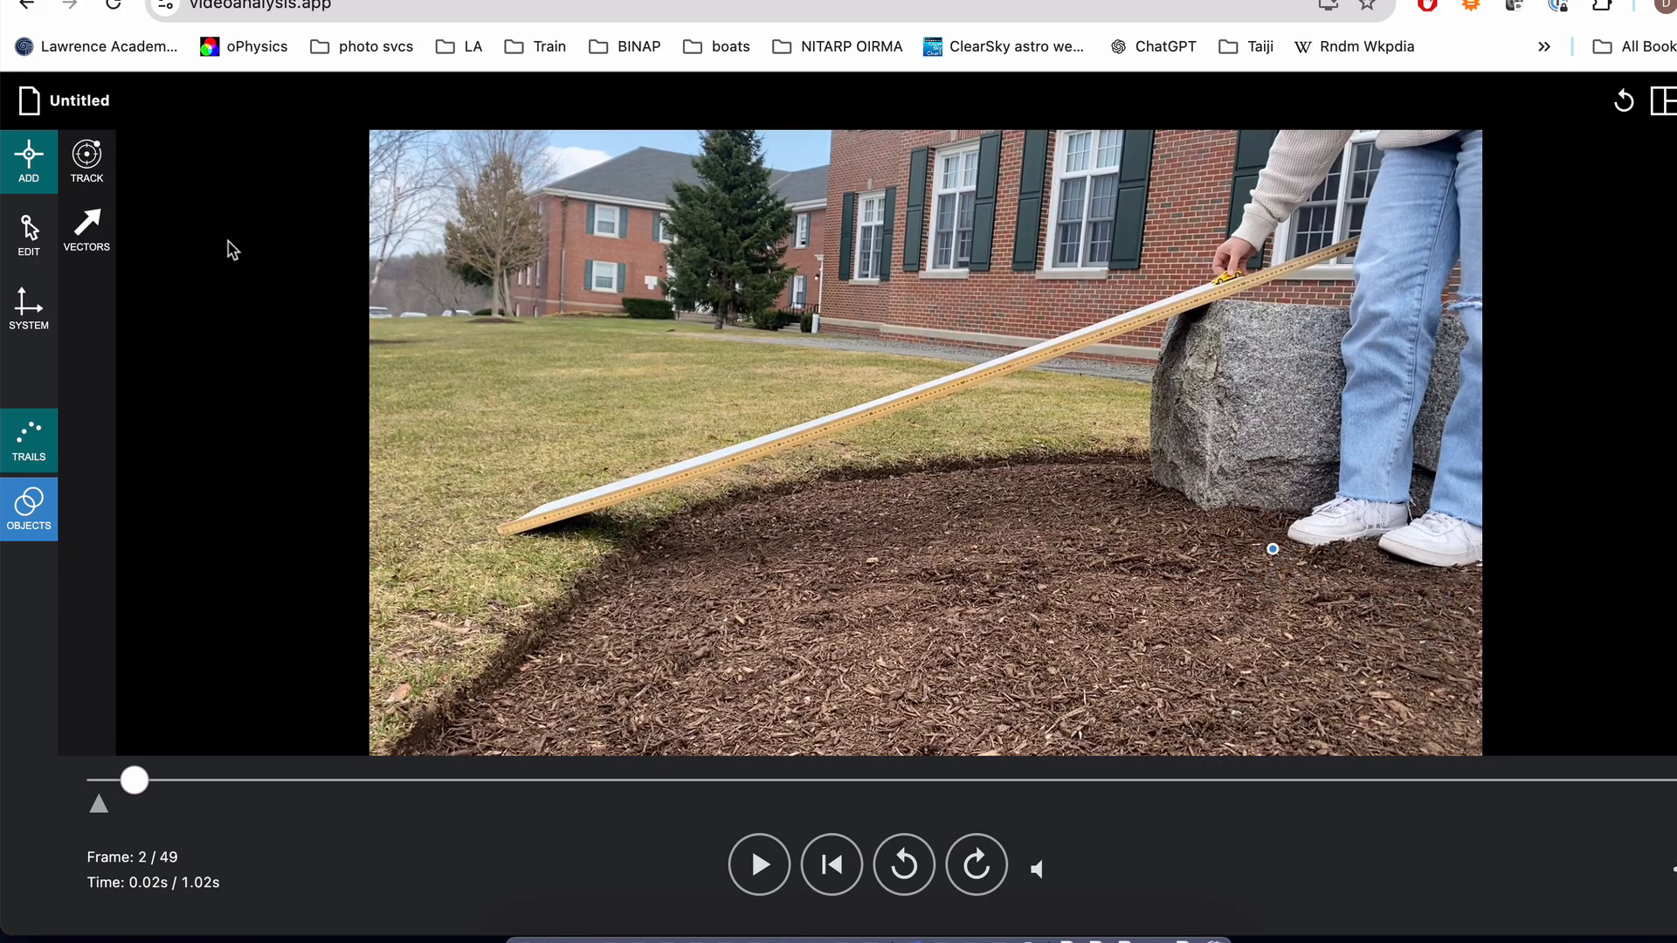
Step: Remove the stray tracking point on the mulch beside the shoes by moving it off the video
click(28, 233)
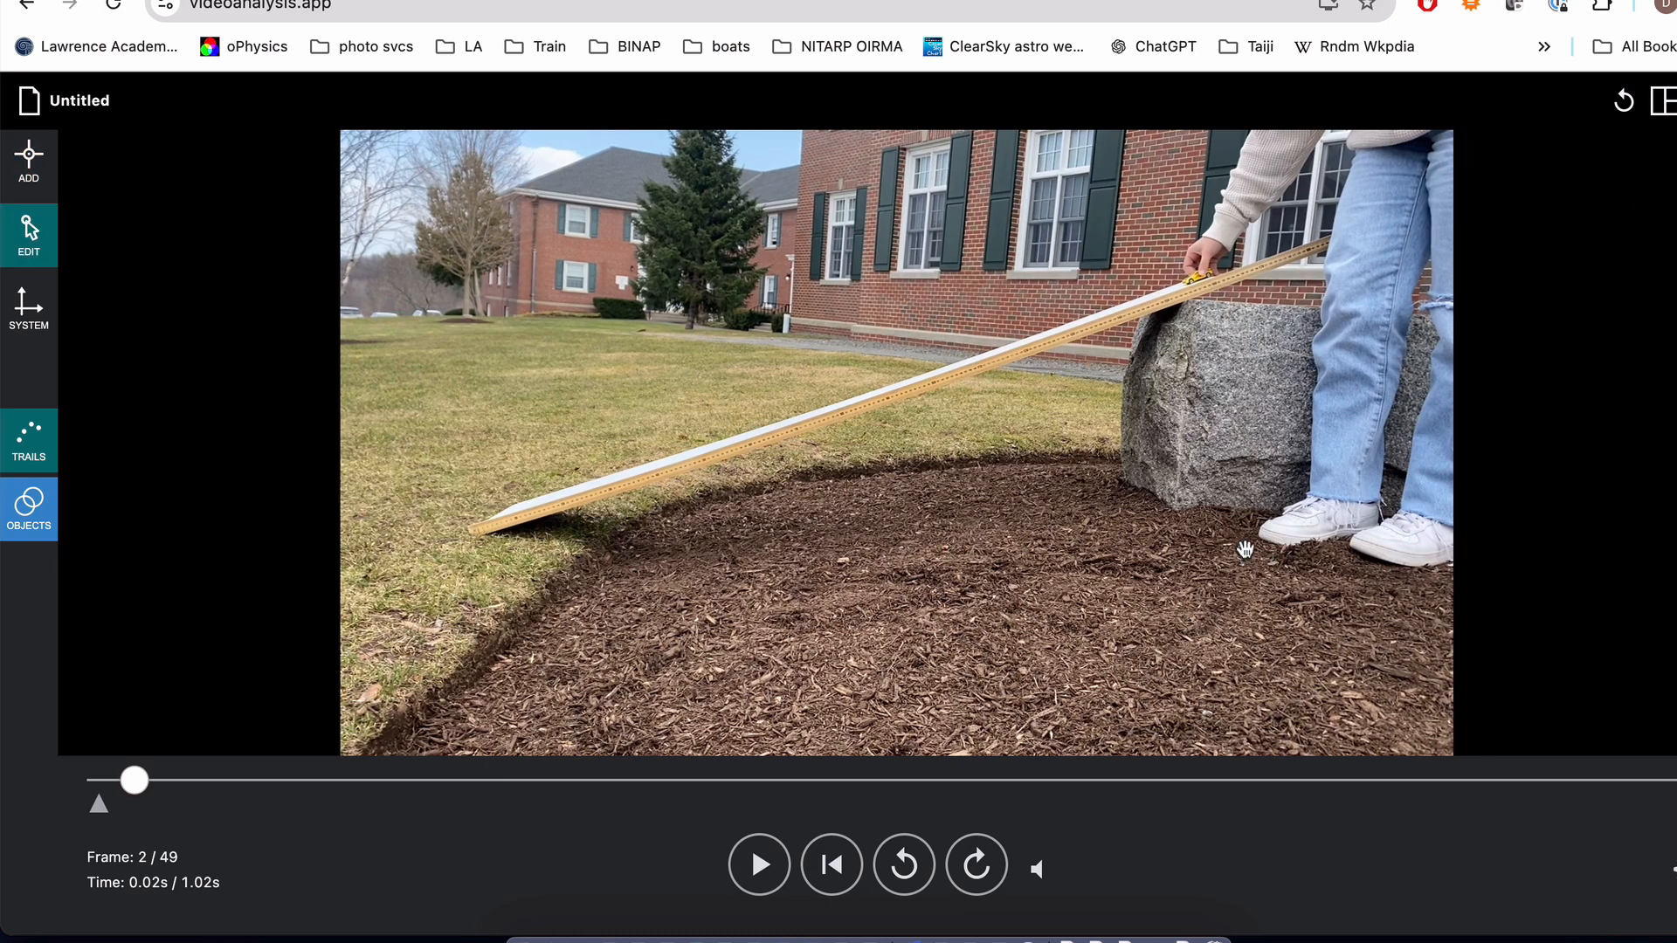
drag(1243, 551, 1673, 190)
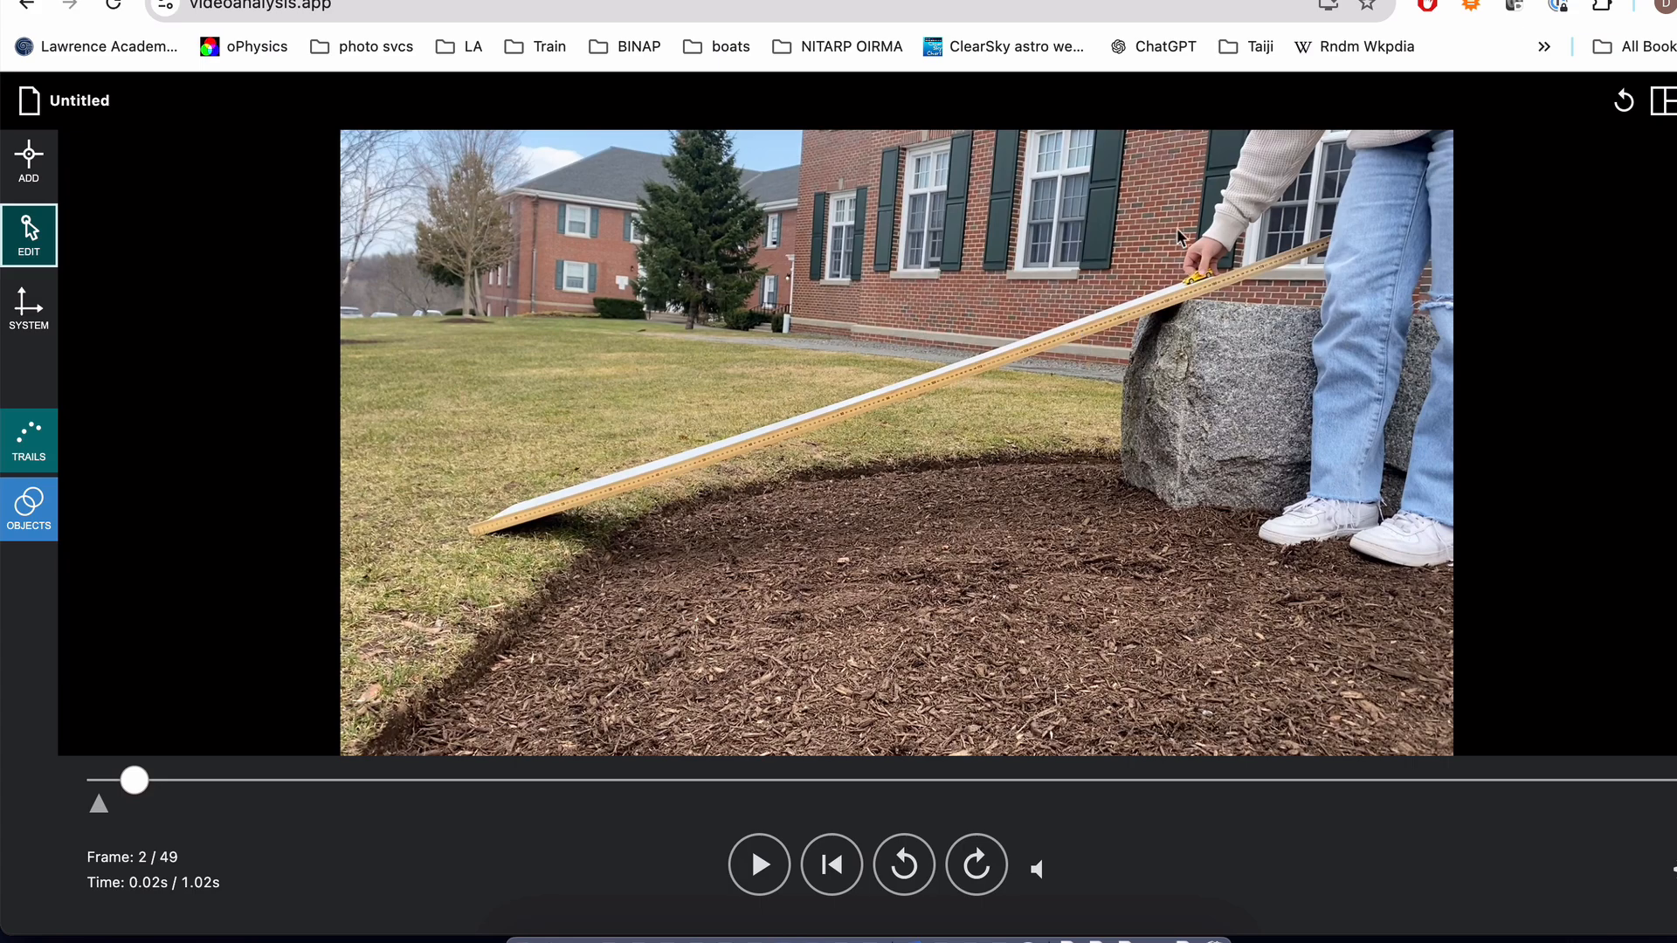
Step: Mark the front of the yellow car with one point per frame as it rolls down the ramp, from frame 2 through frame 28
scroll(1188, 286, up, 5)
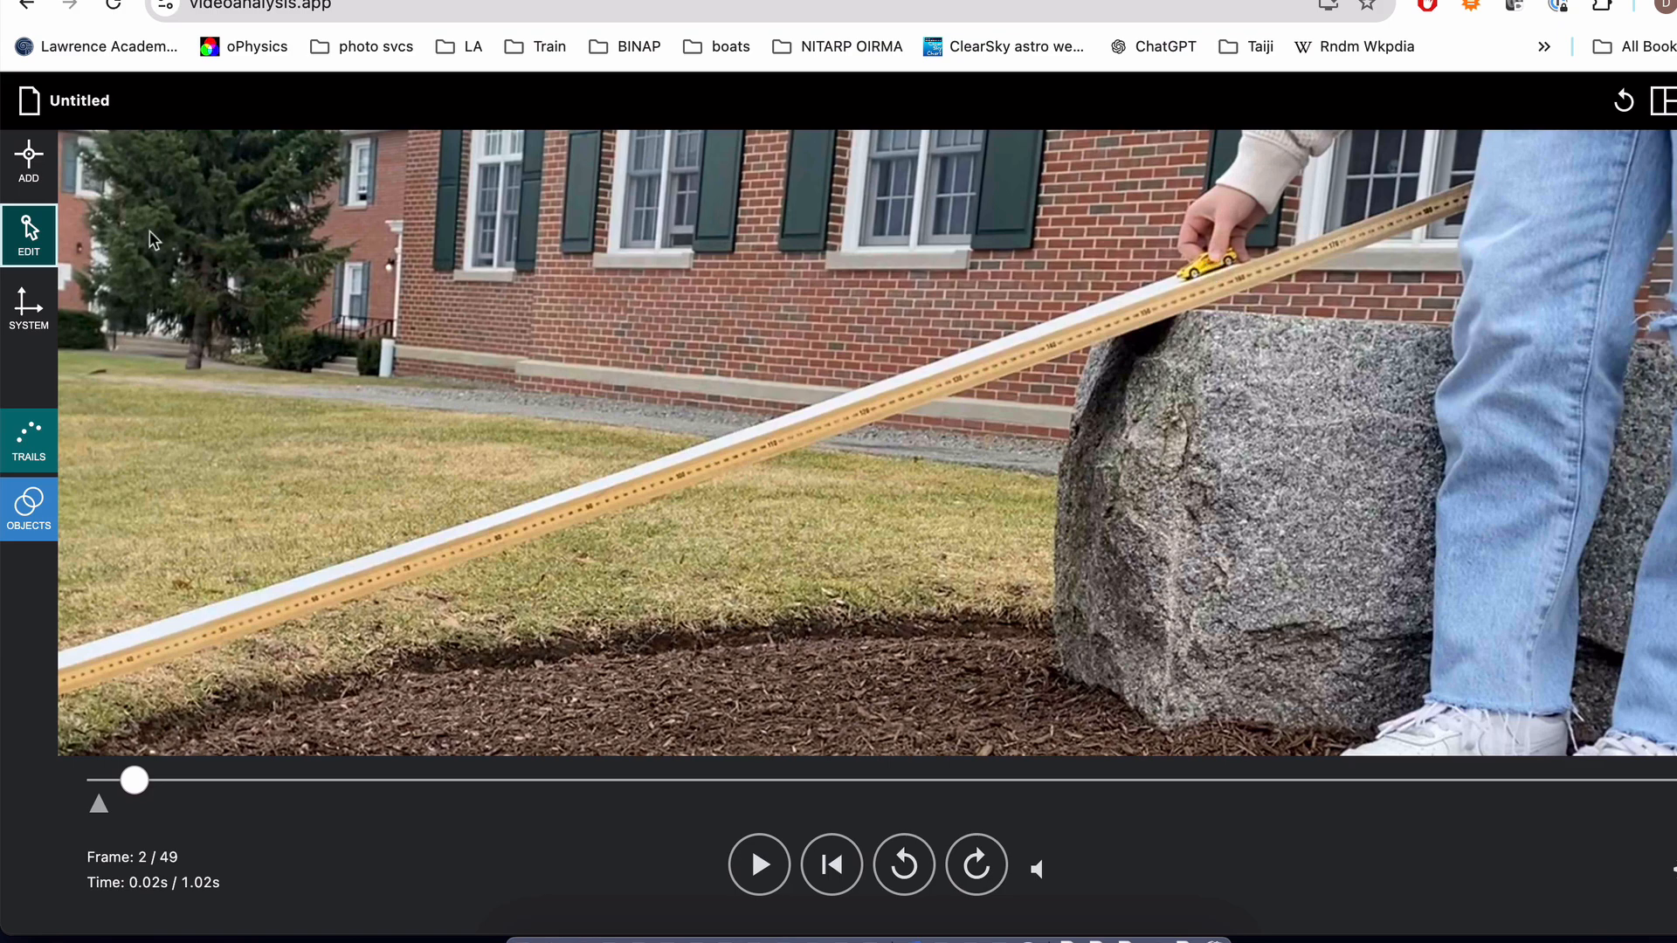
click(19, 166)
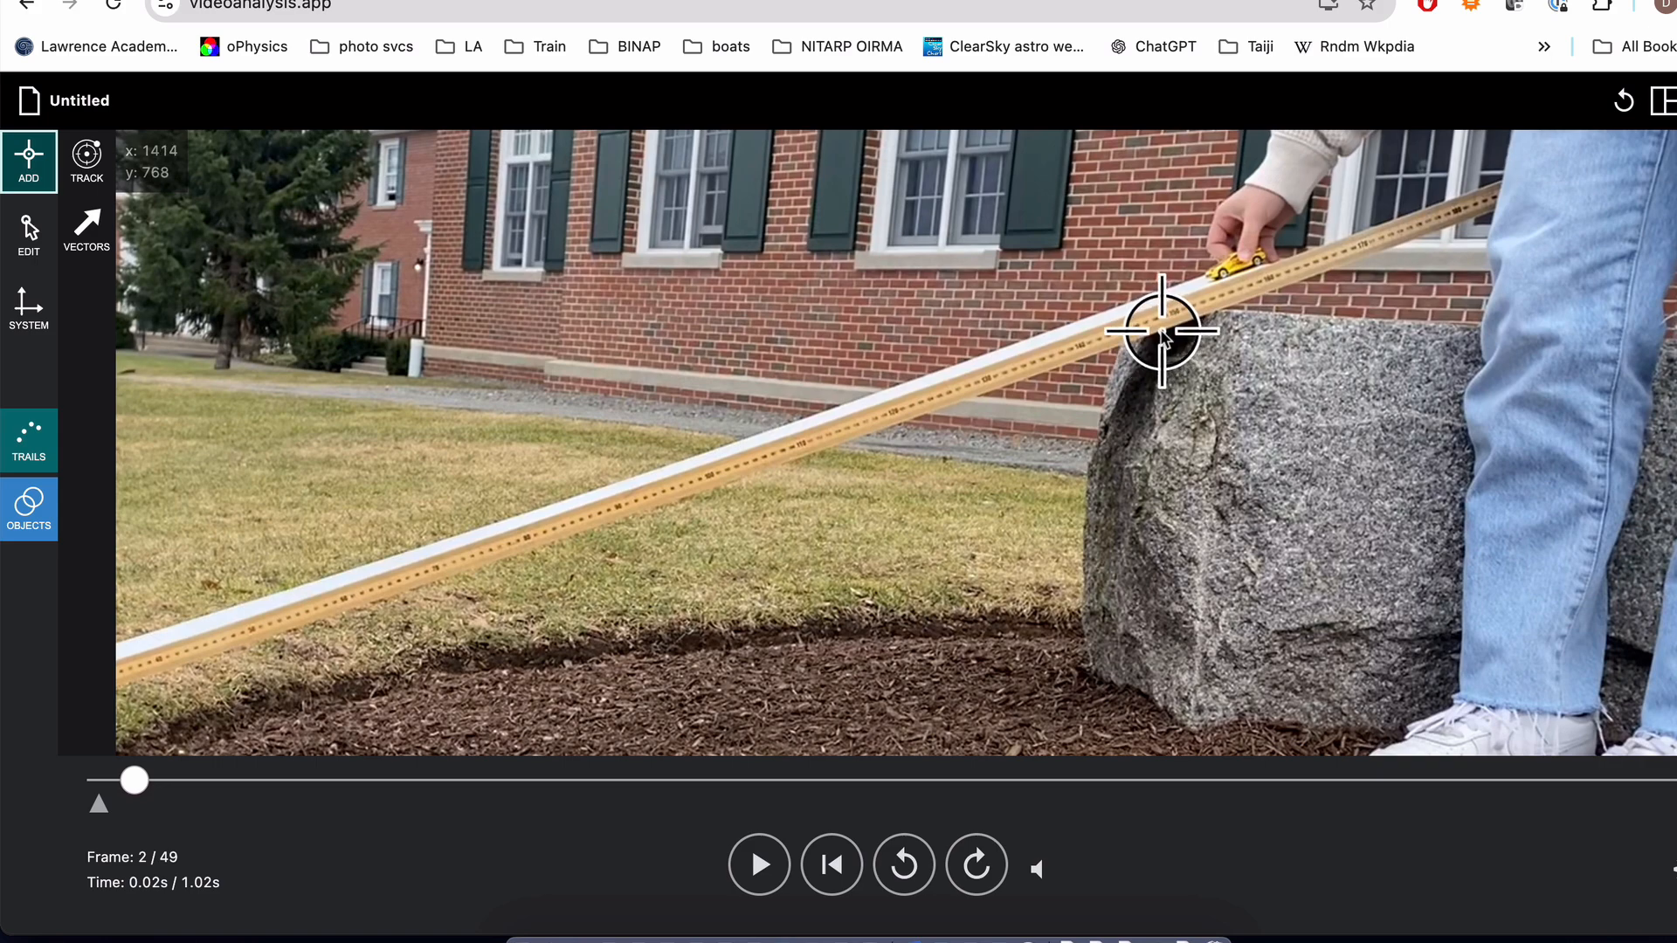
click(1223, 273)
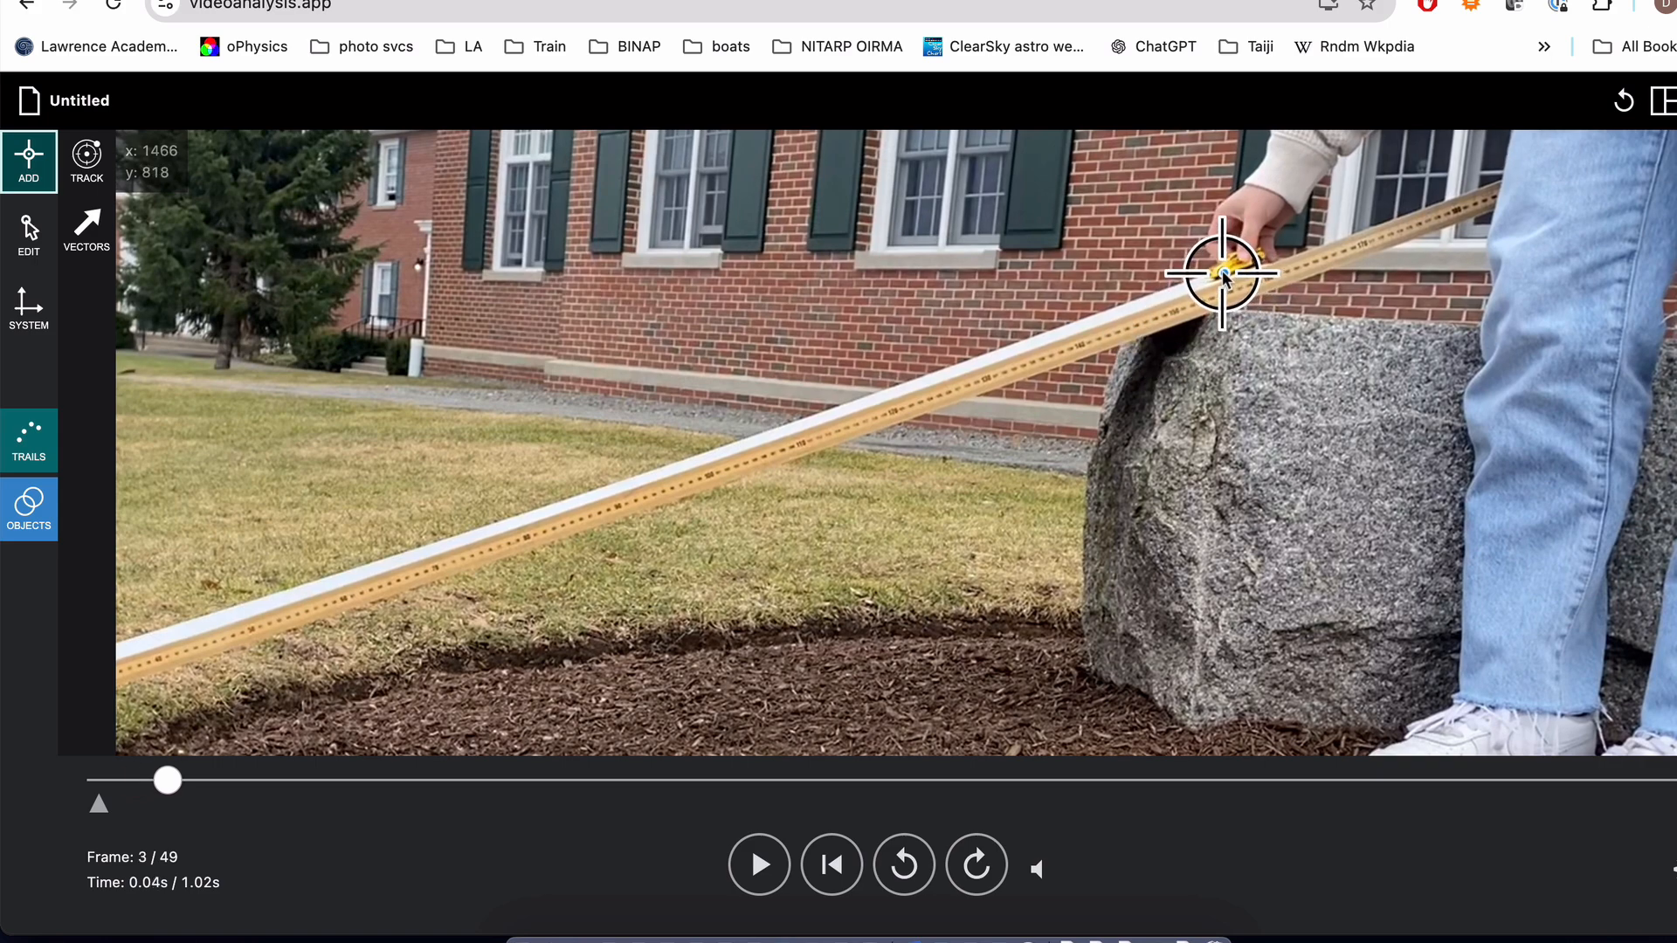
click(1223, 273)
click(1223, 272)
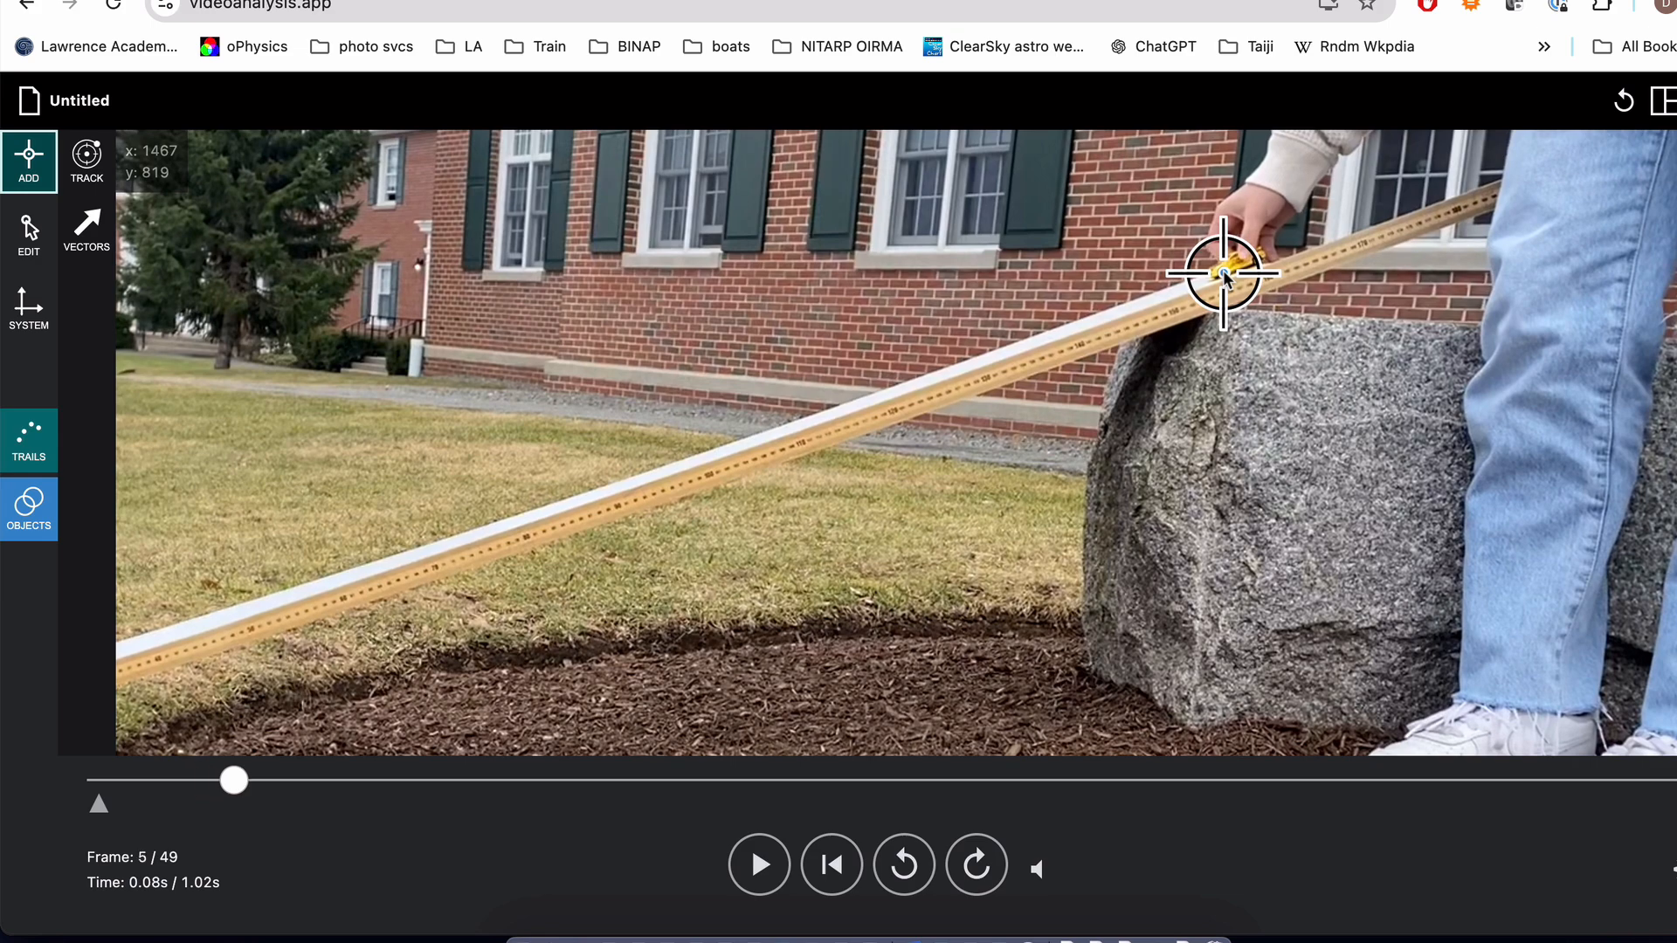
click(1222, 271)
click(1223, 271)
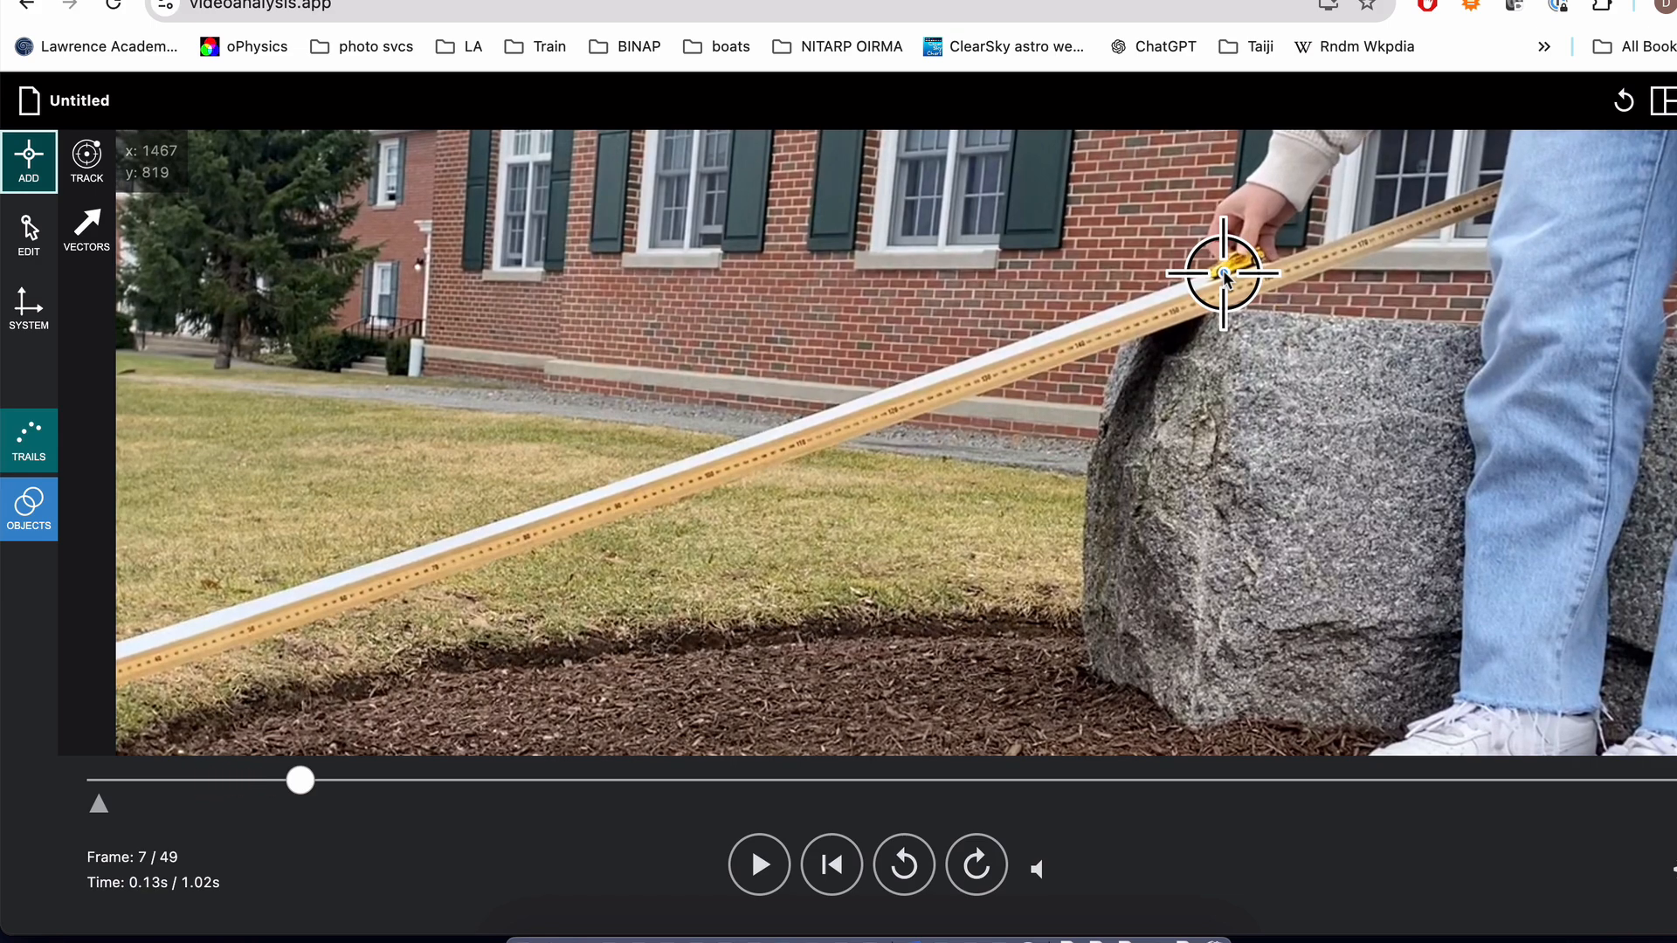
click(1222, 271)
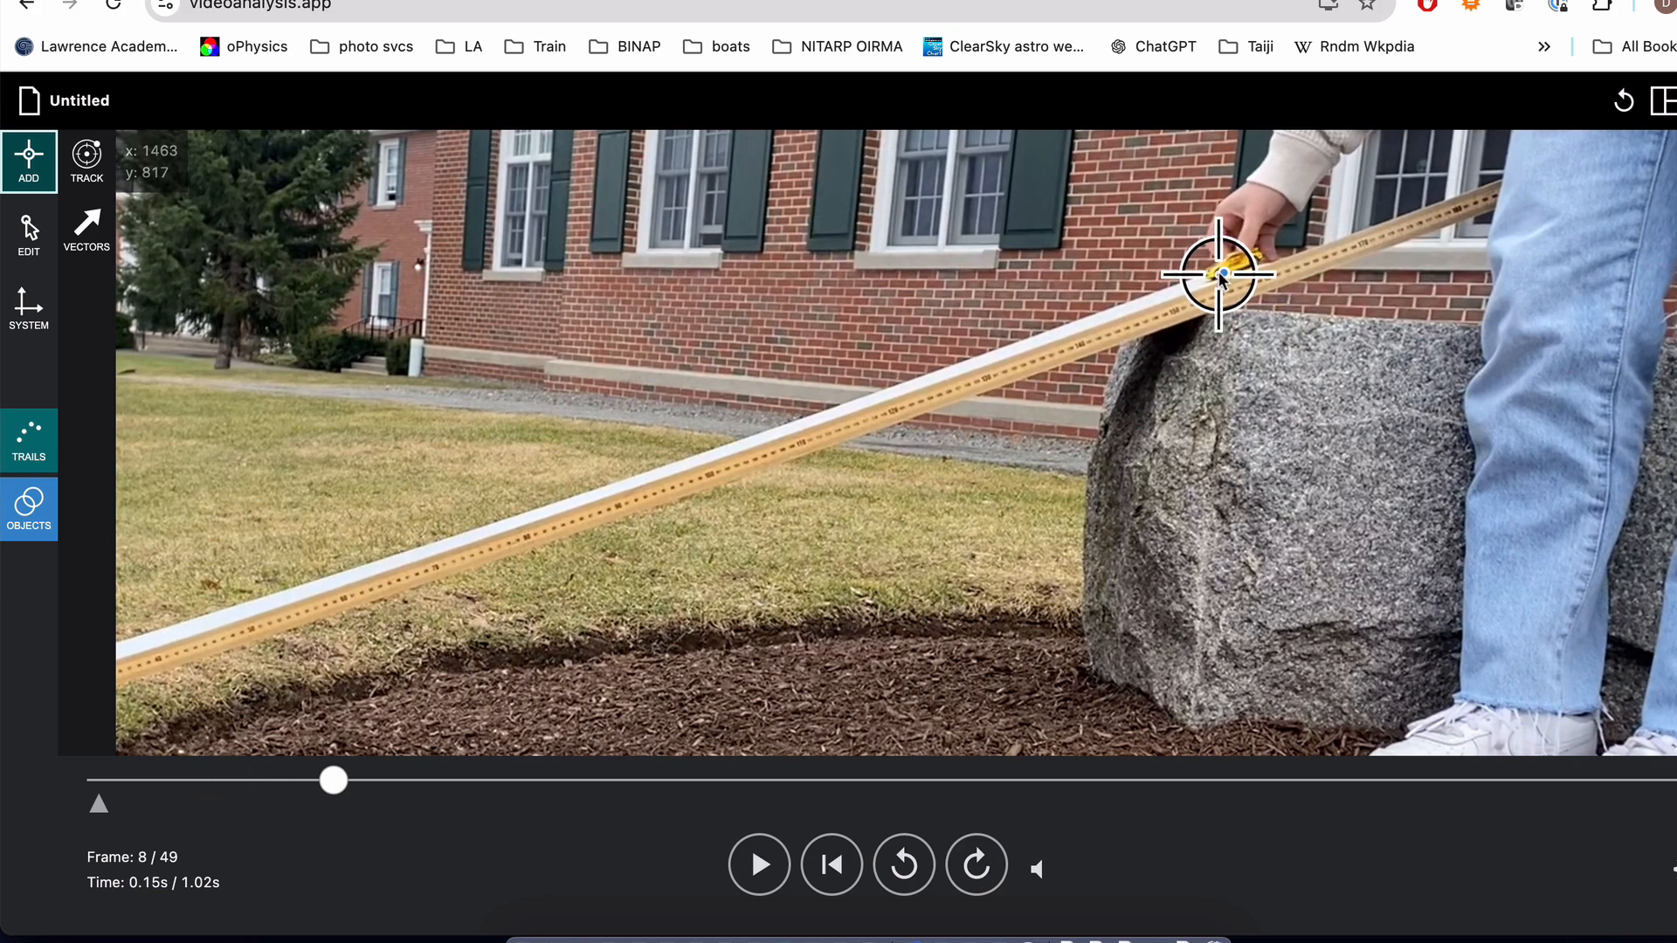
click(1222, 272)
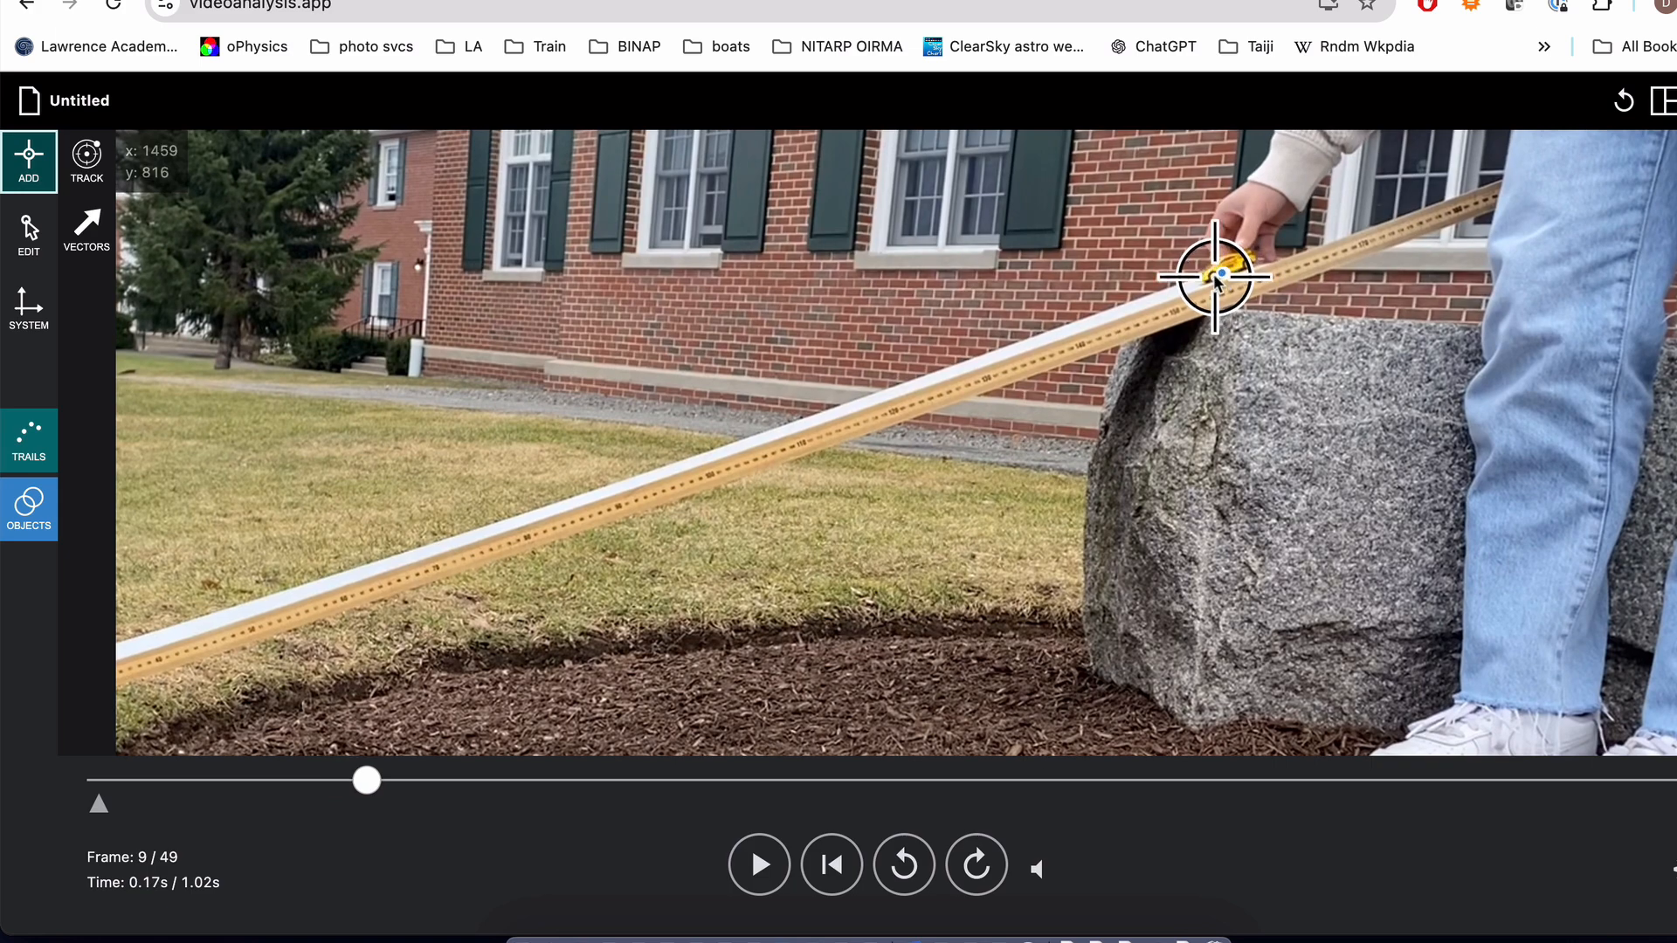
click(1215, 277)
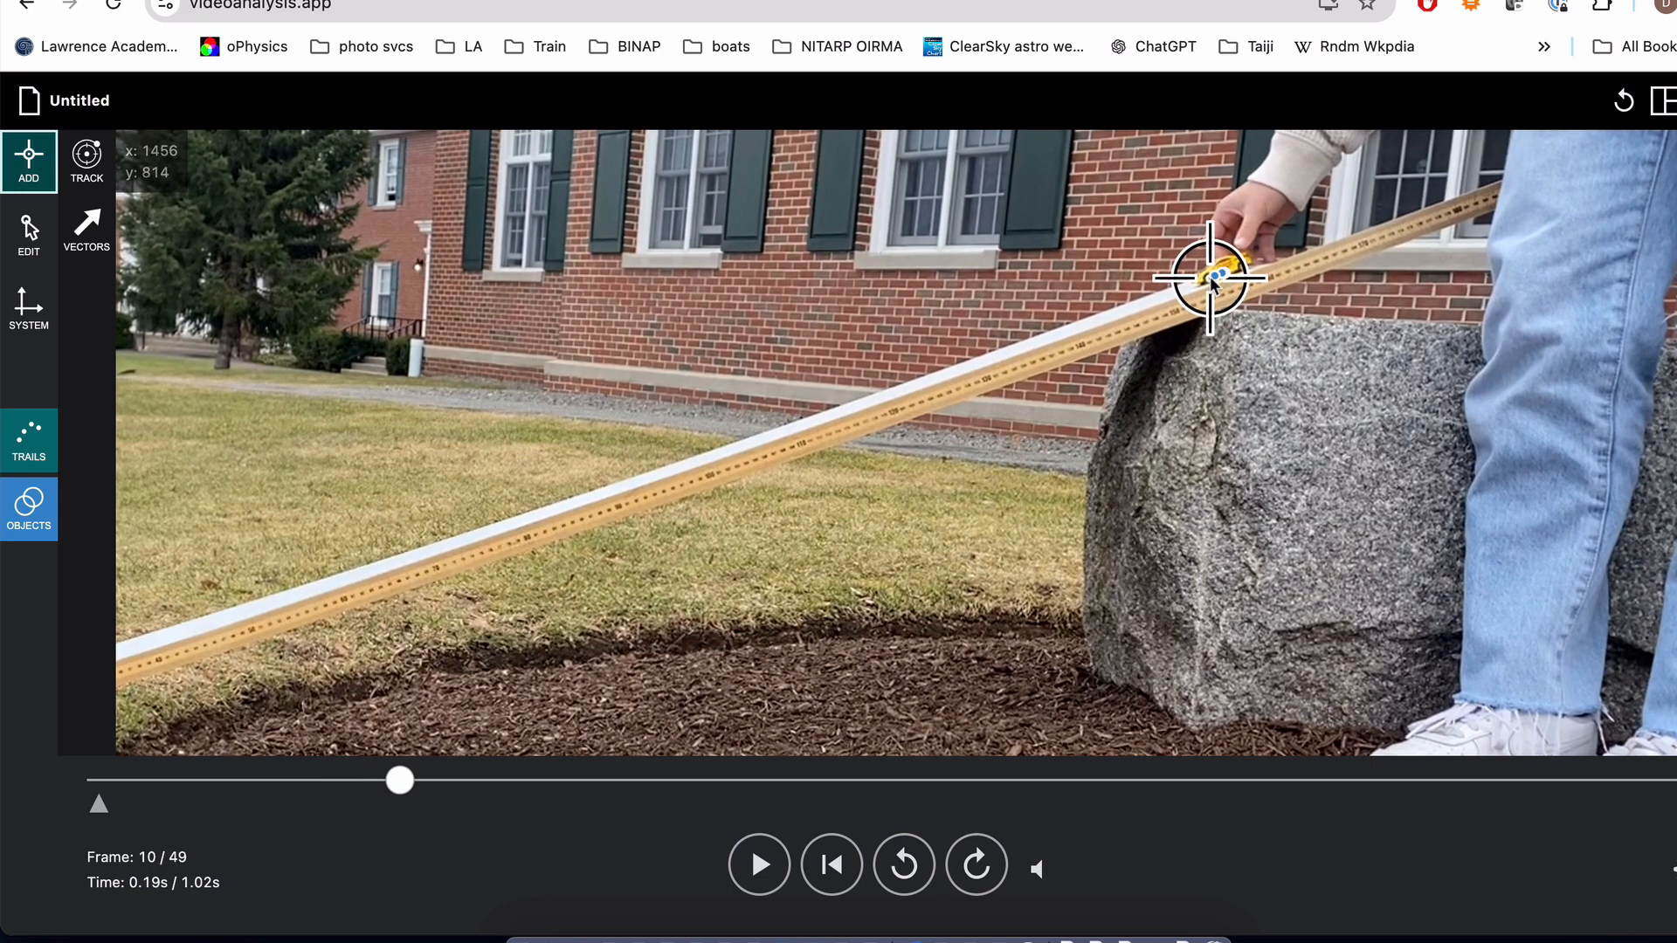
click(1204, 290)
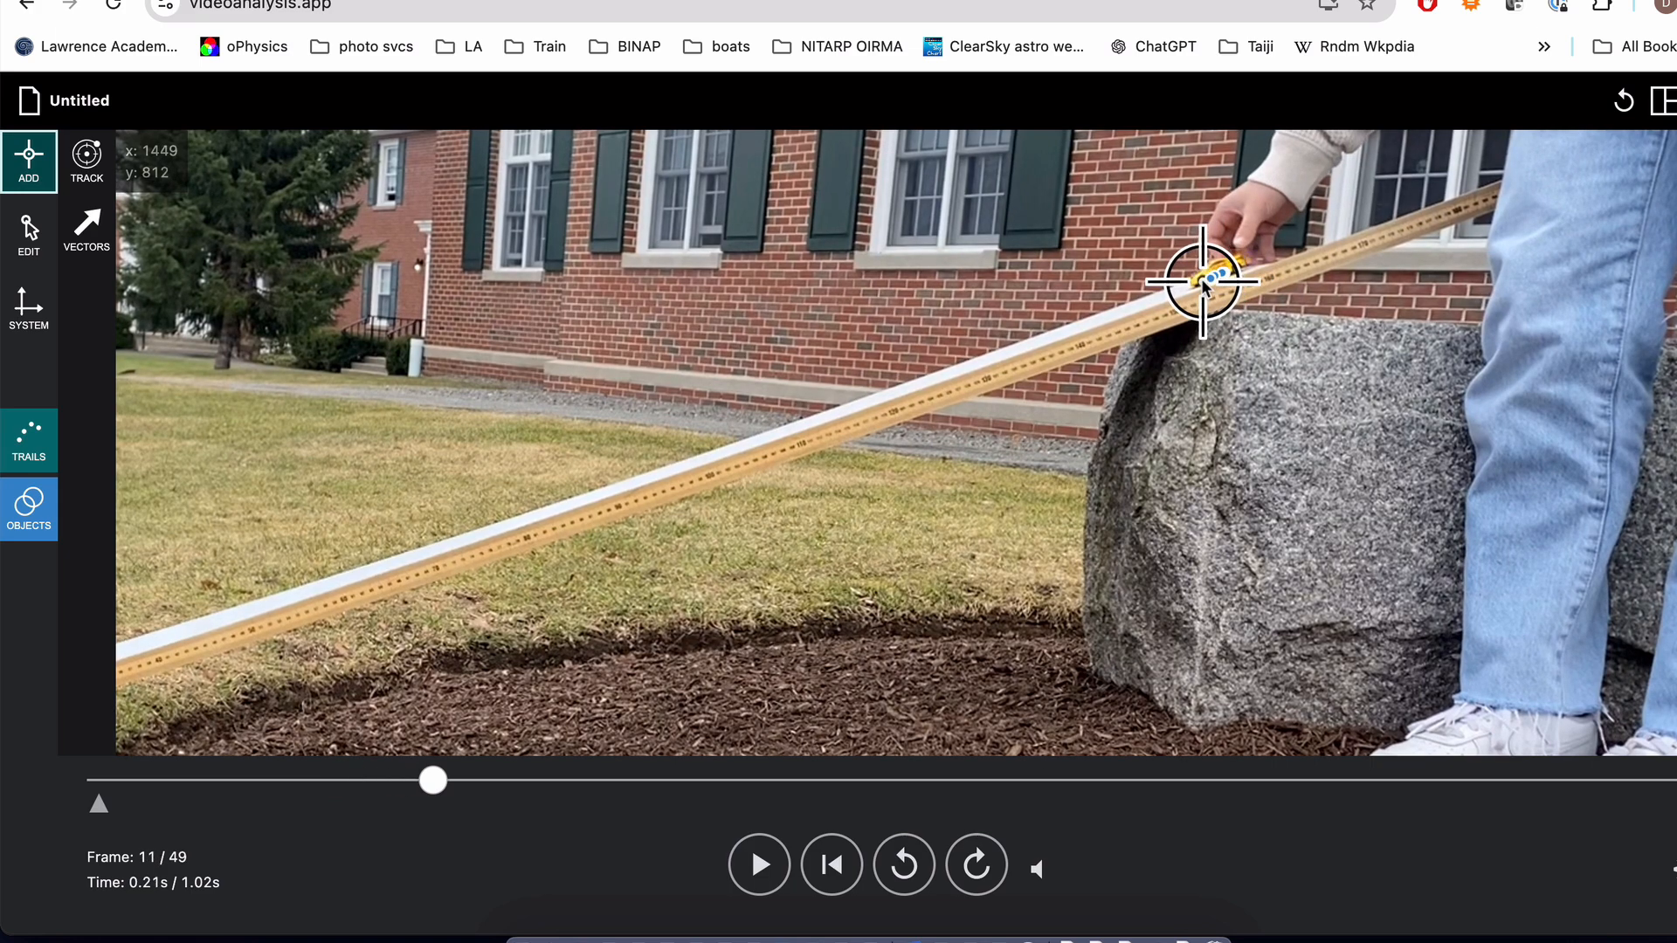
click(1200, 285)
click(1188, 295)
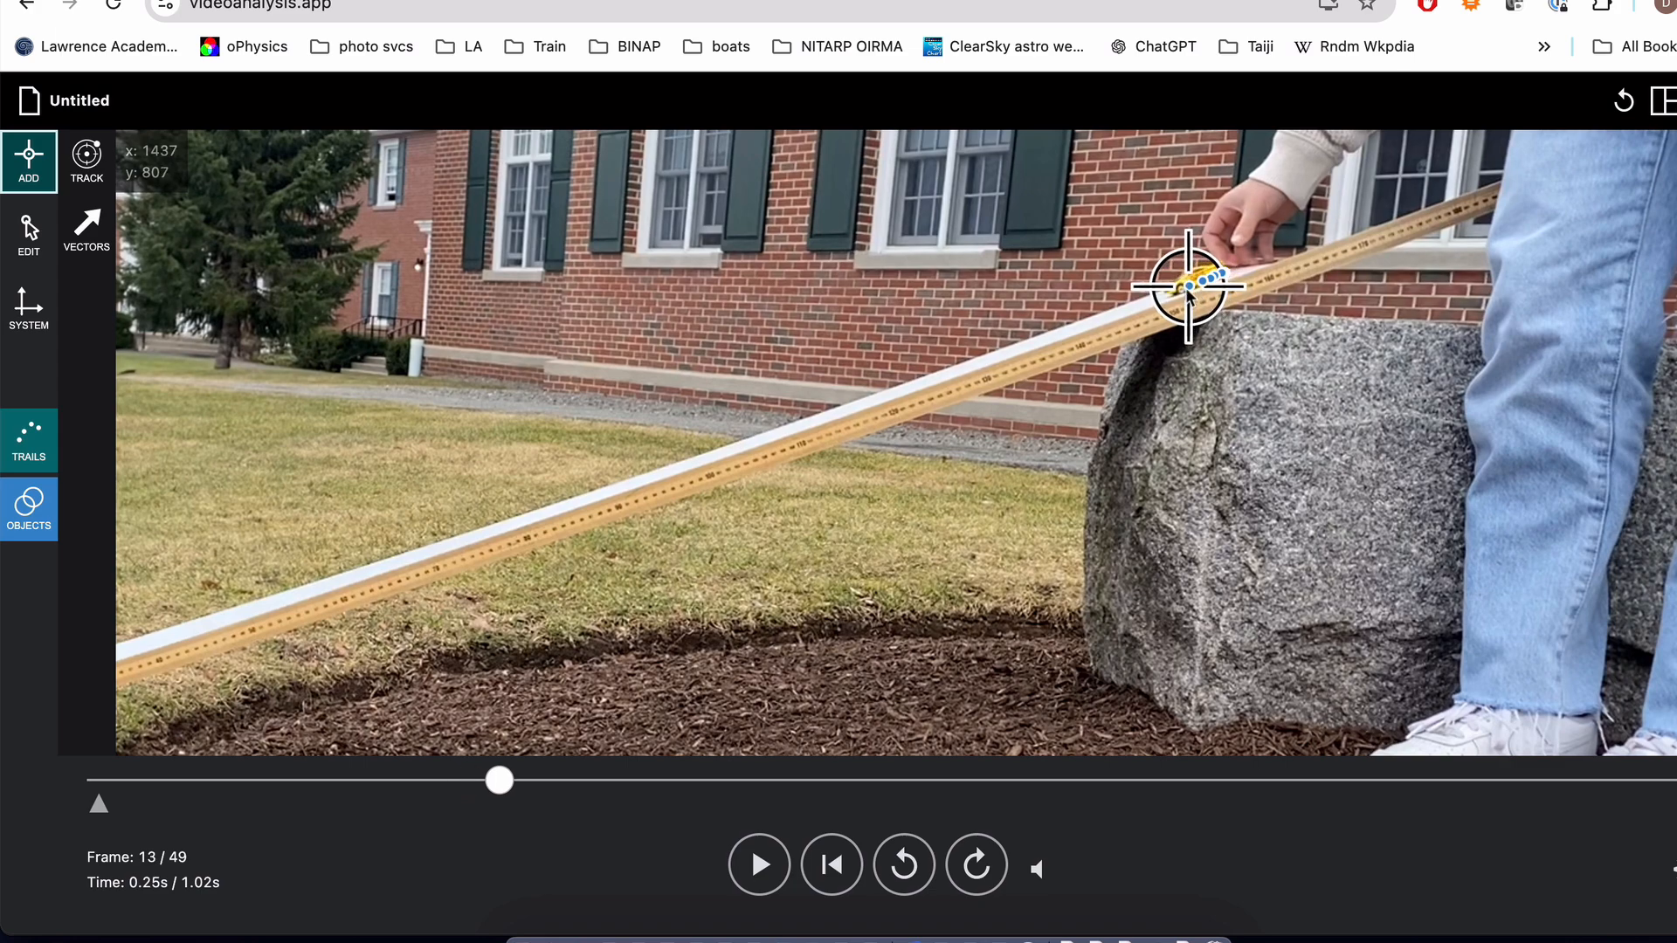
click(1181, 291)
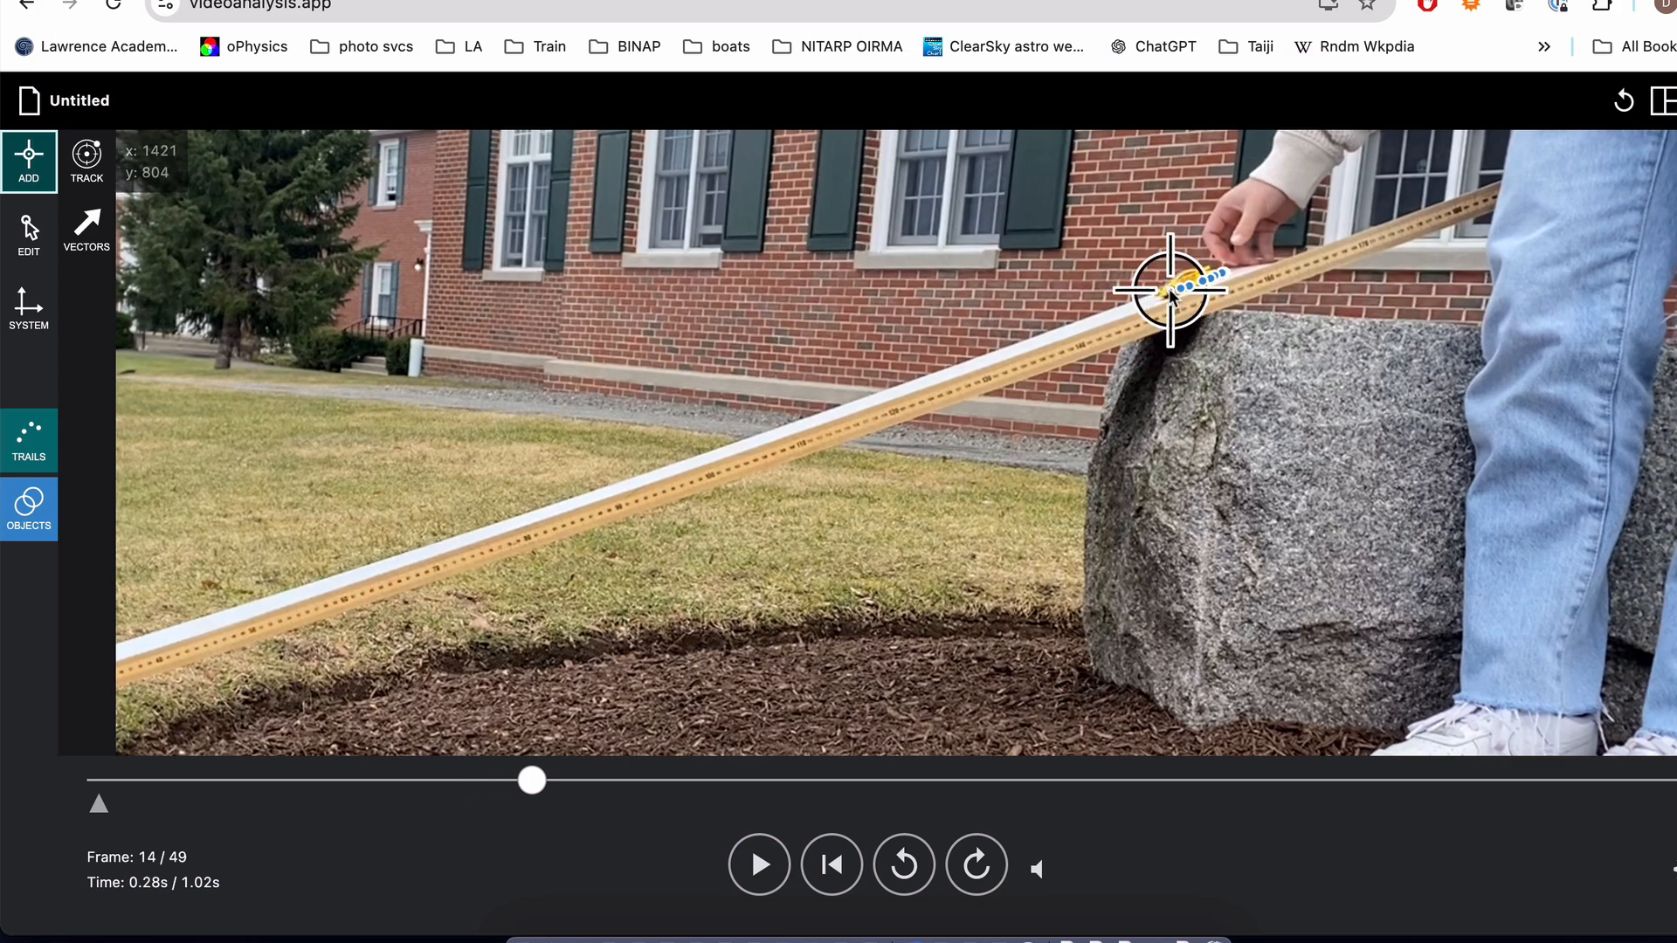
click(1170, 299)
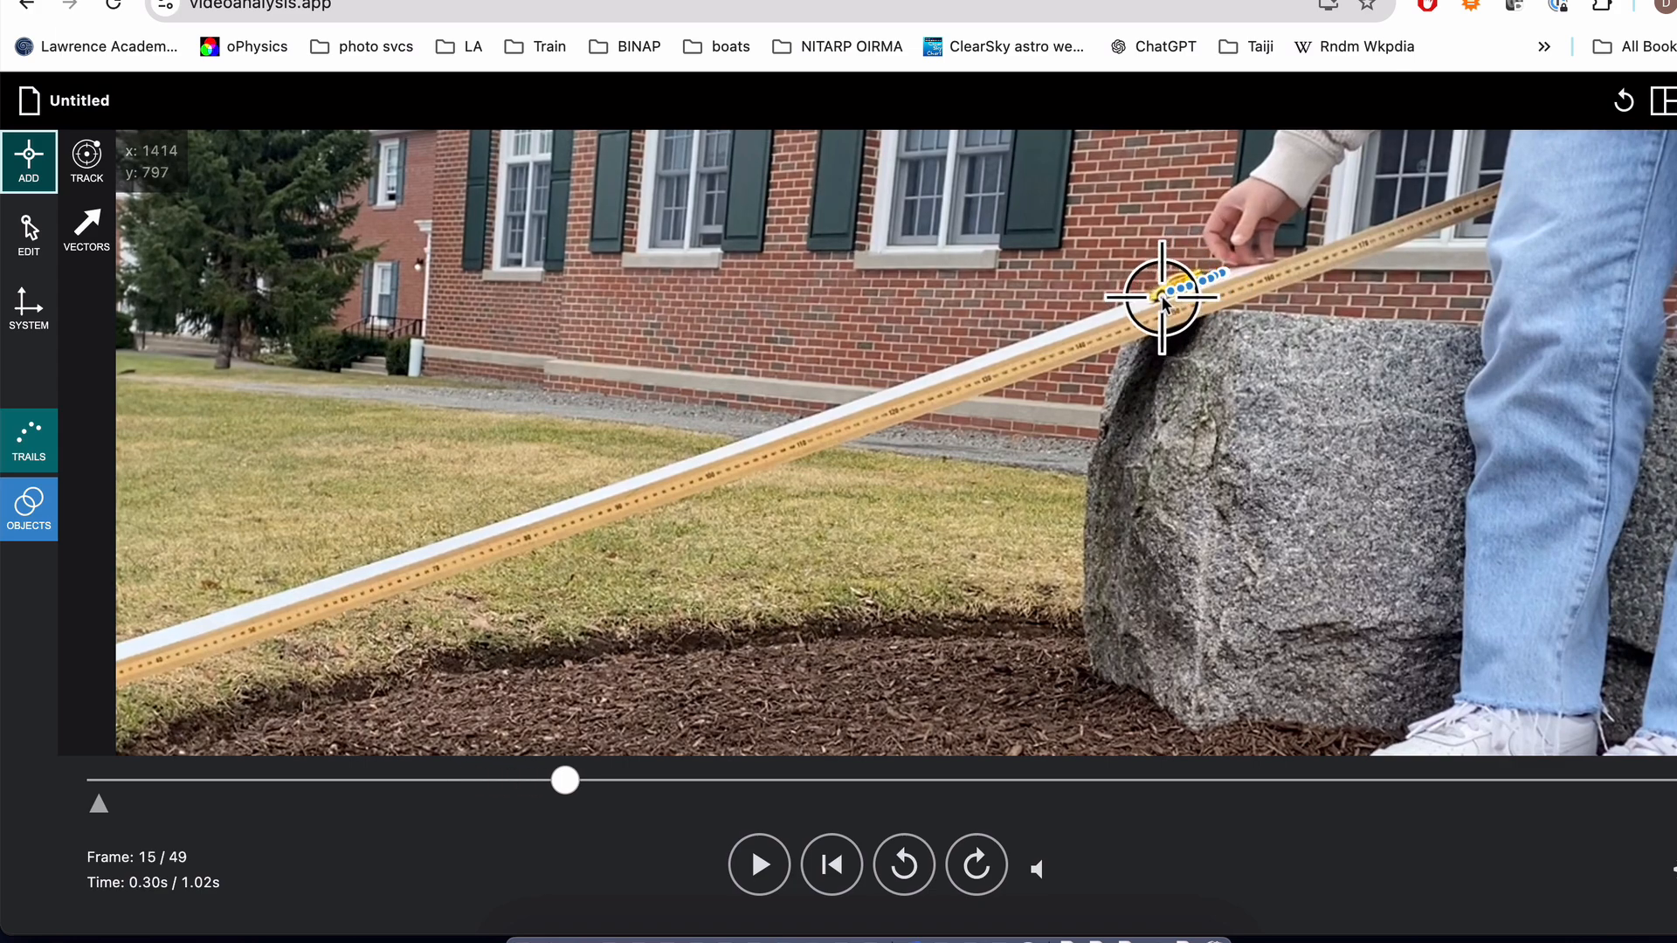
click(1155, 301)
click(1140, 307)
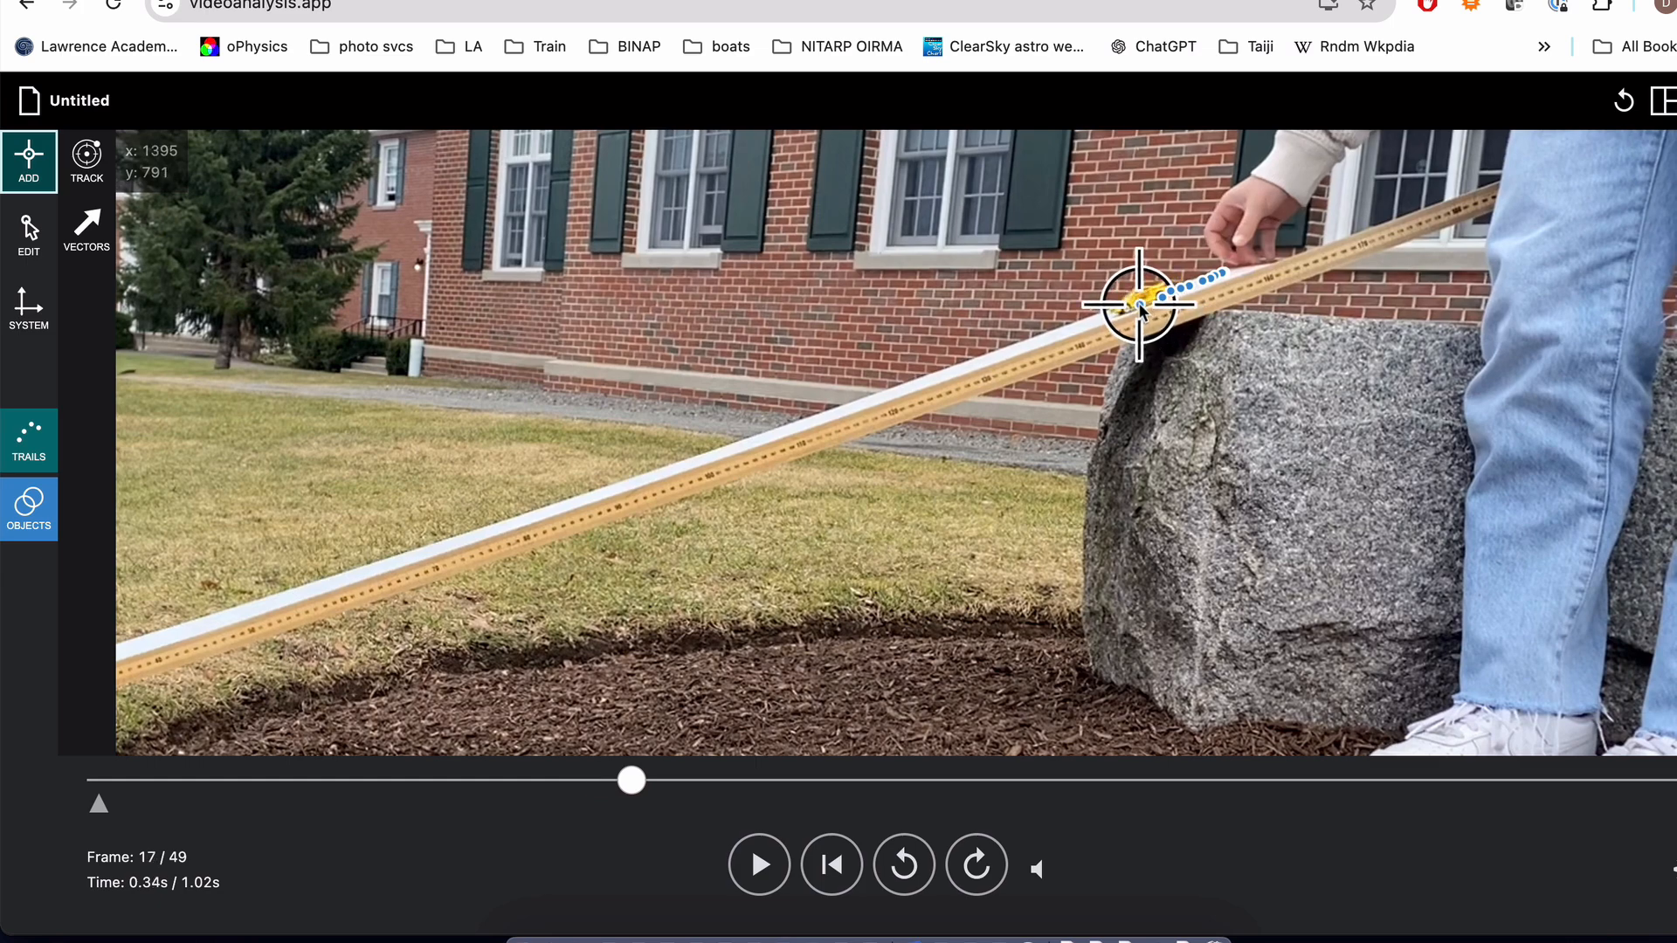
click(1127, 313)
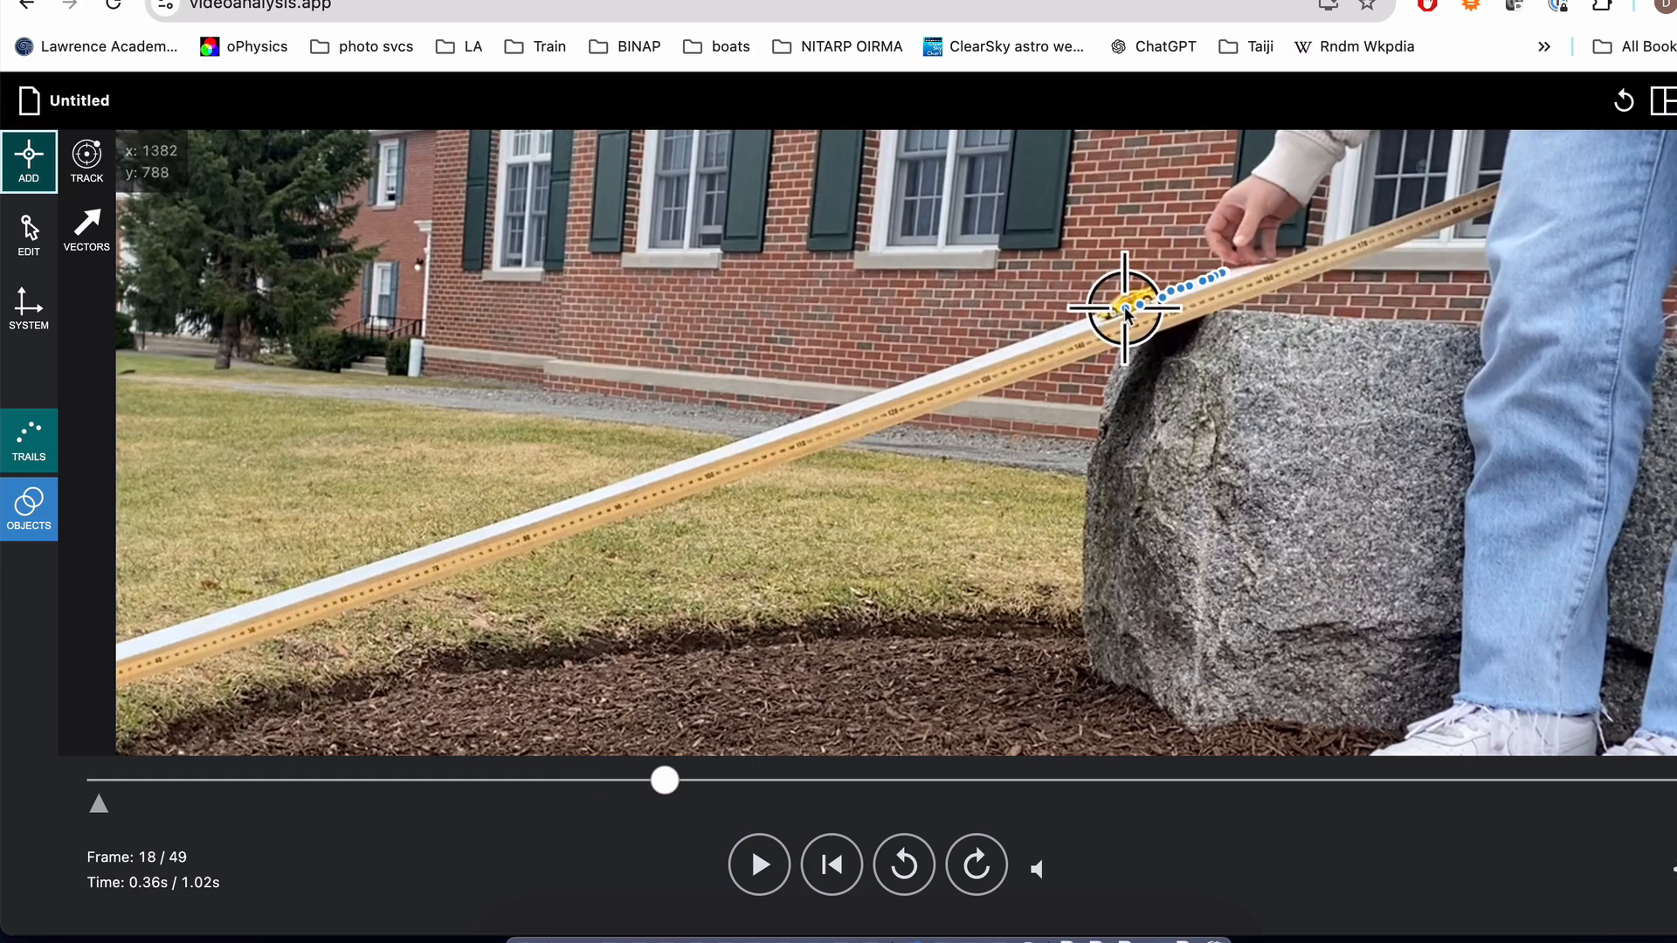
click(1110, 312)
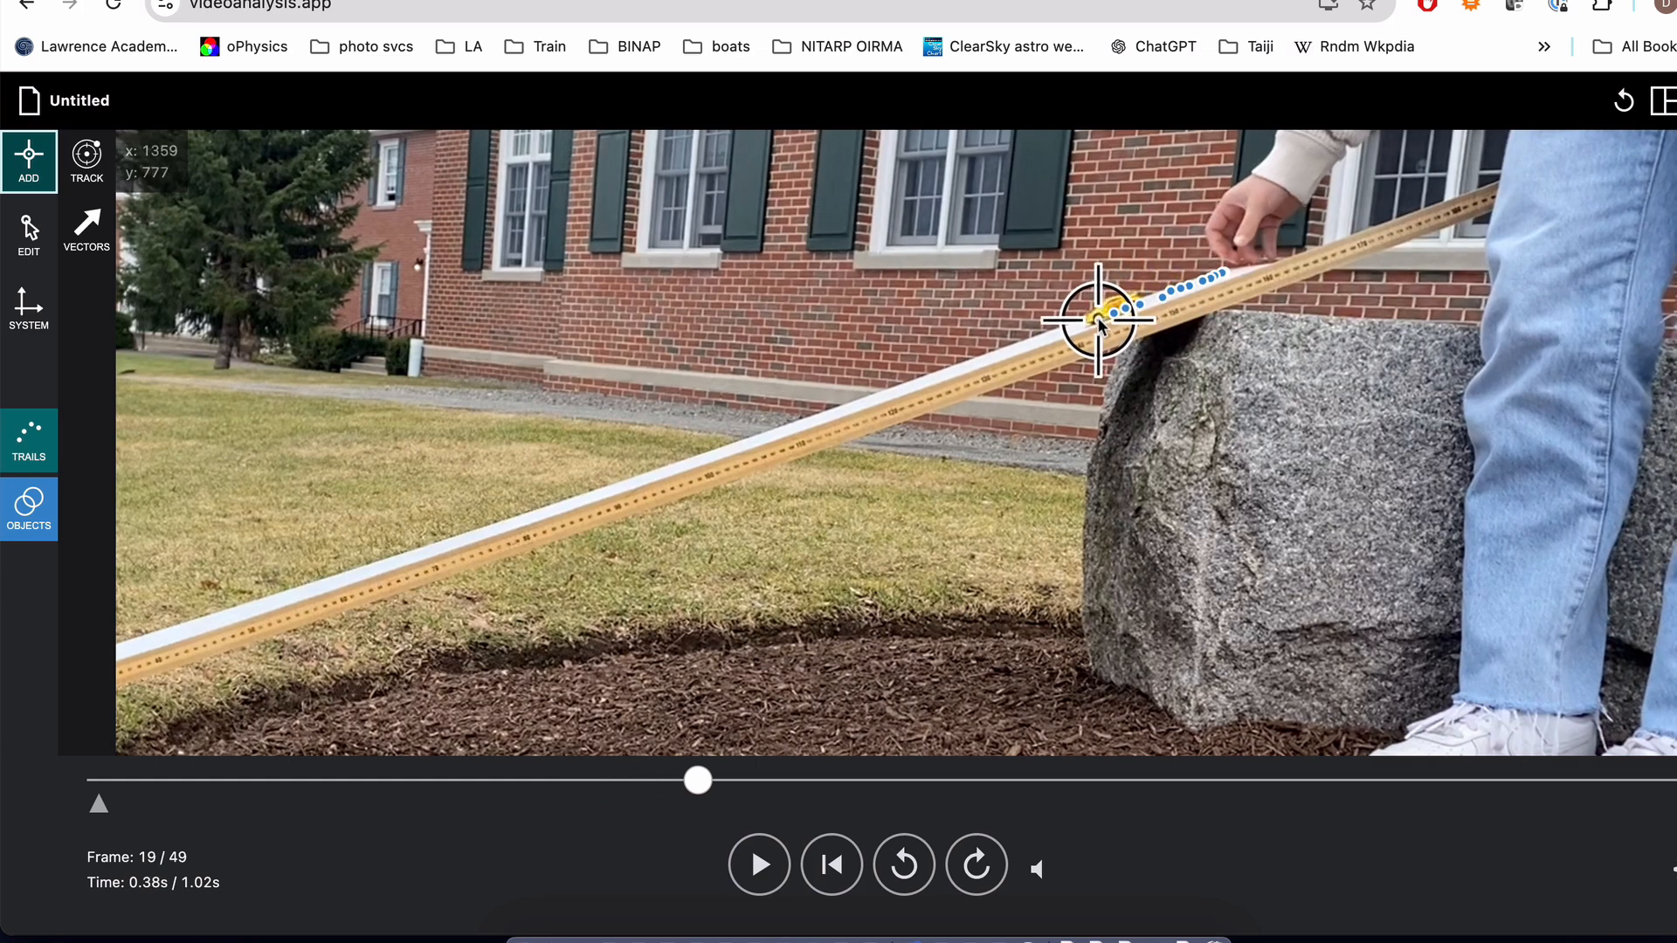
click(1099, 319)
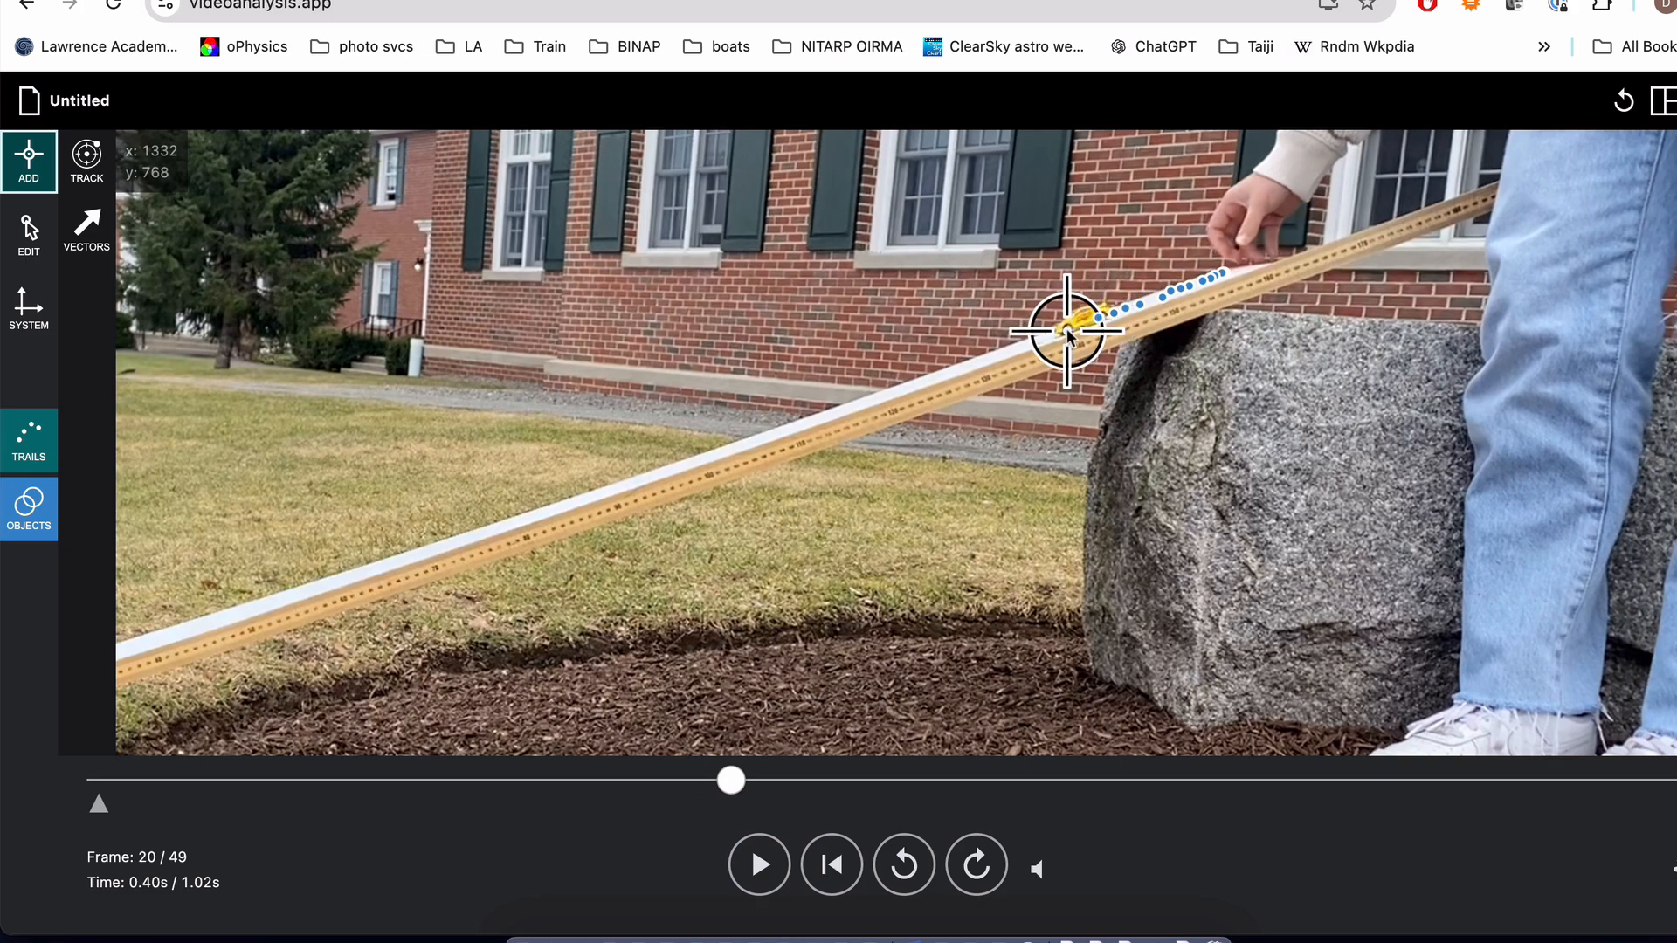
click(1068, 331)
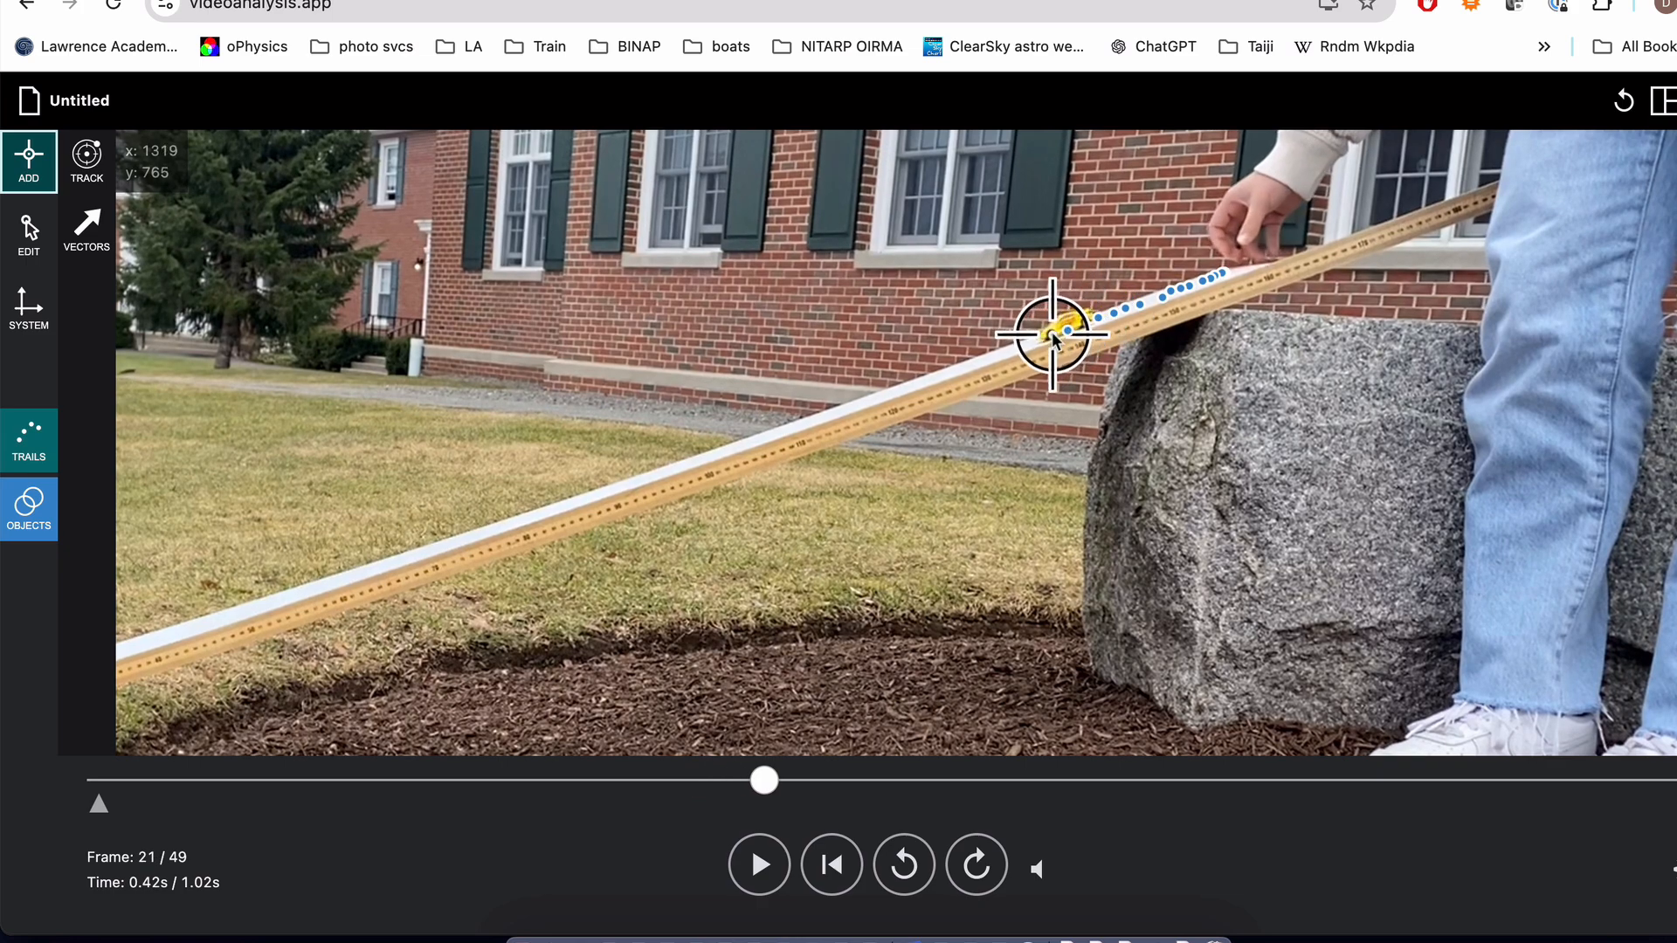
click(1053, 333)
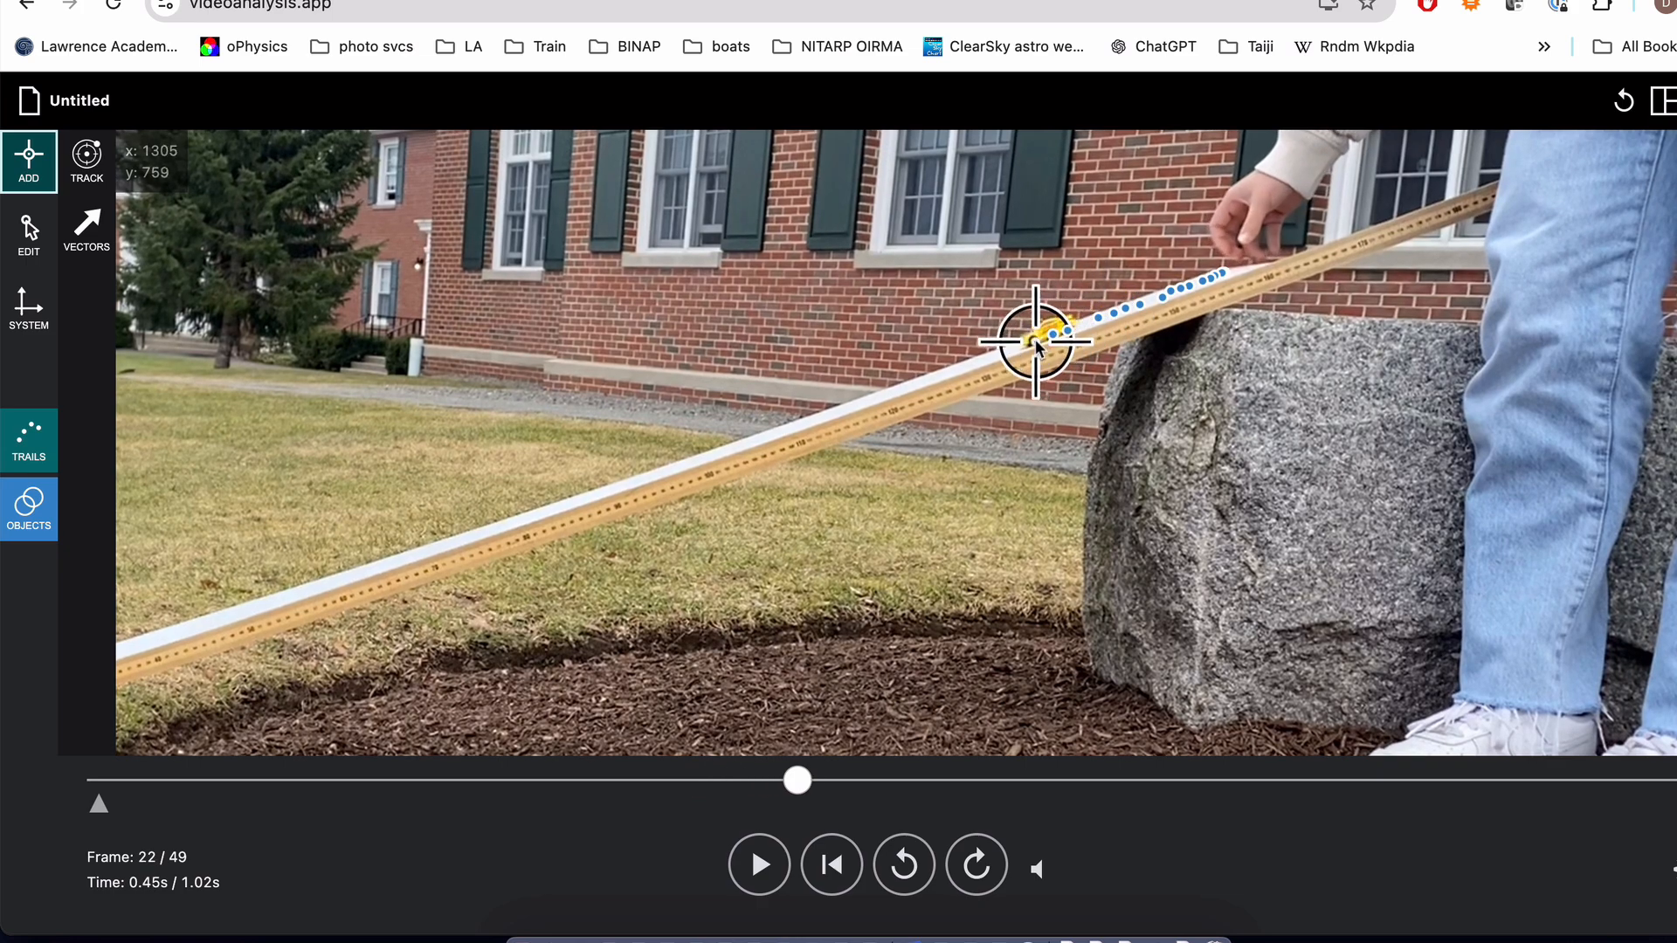
click(1034, 339)
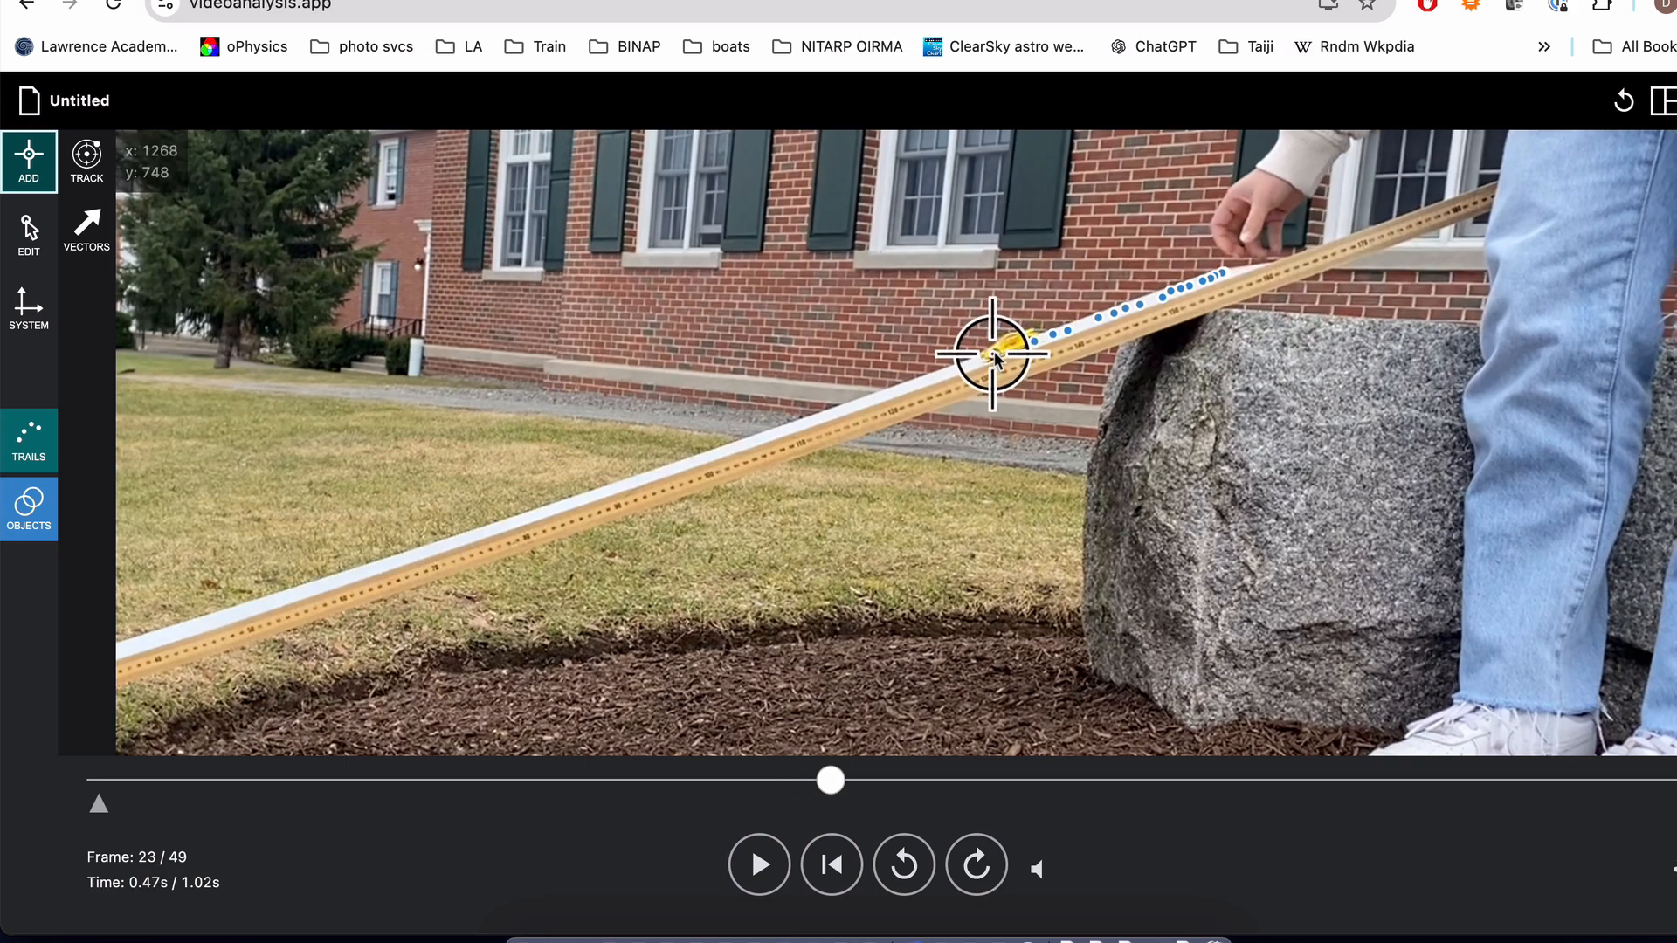
click(996, 349)
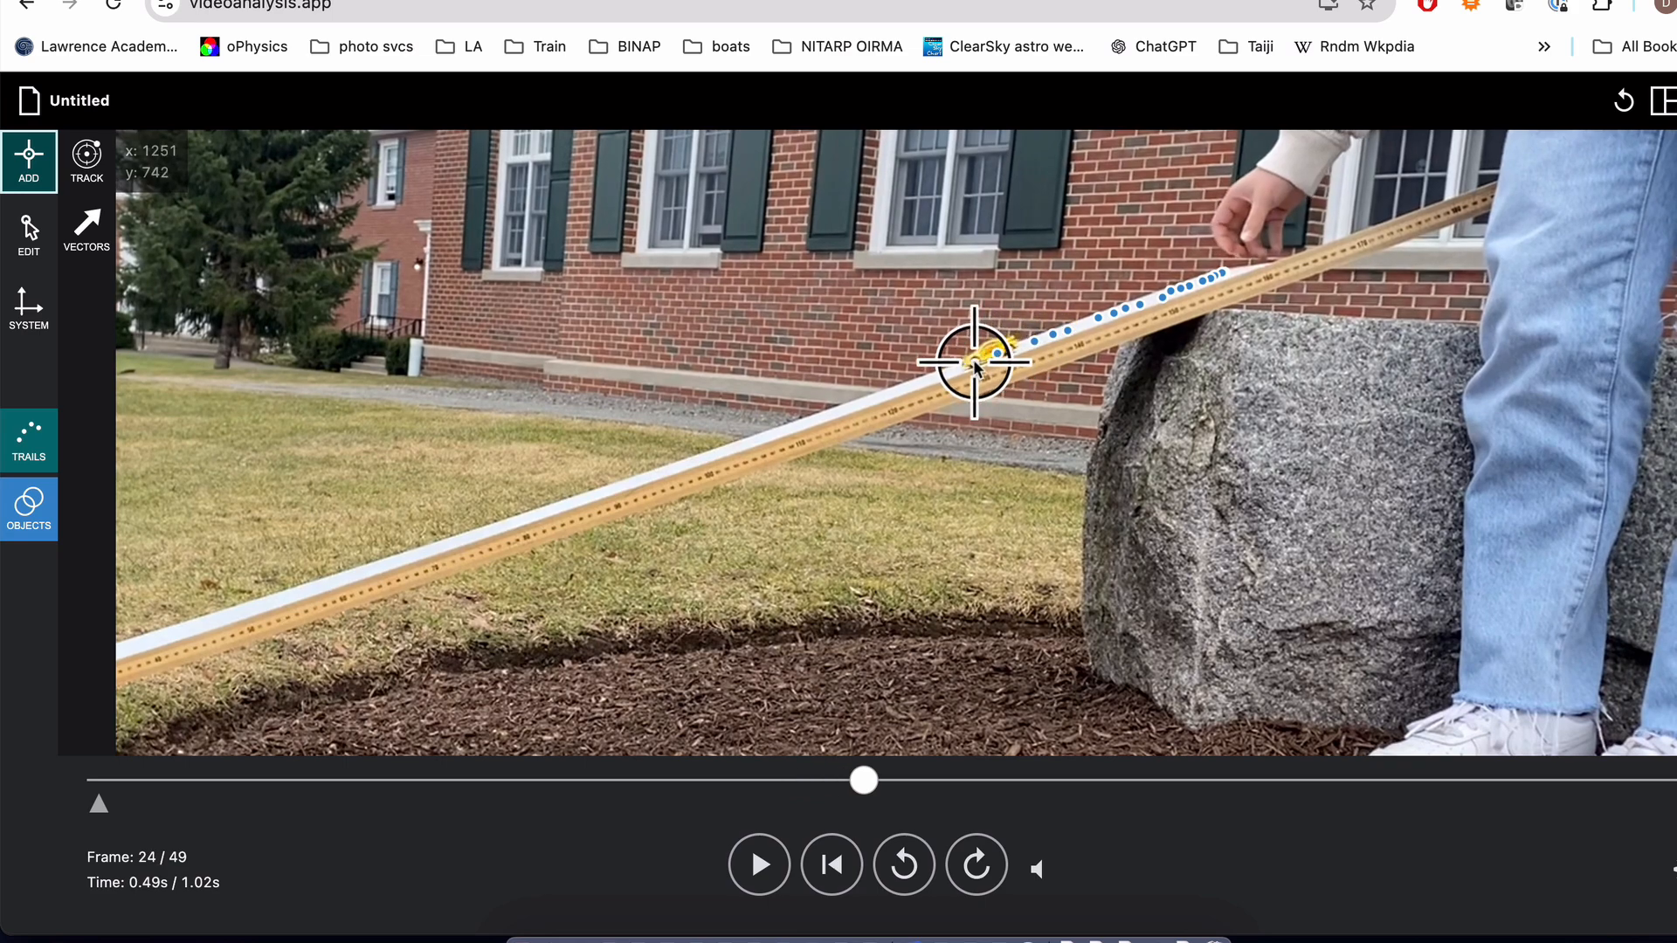
click(973, 359)
click(954, 368)
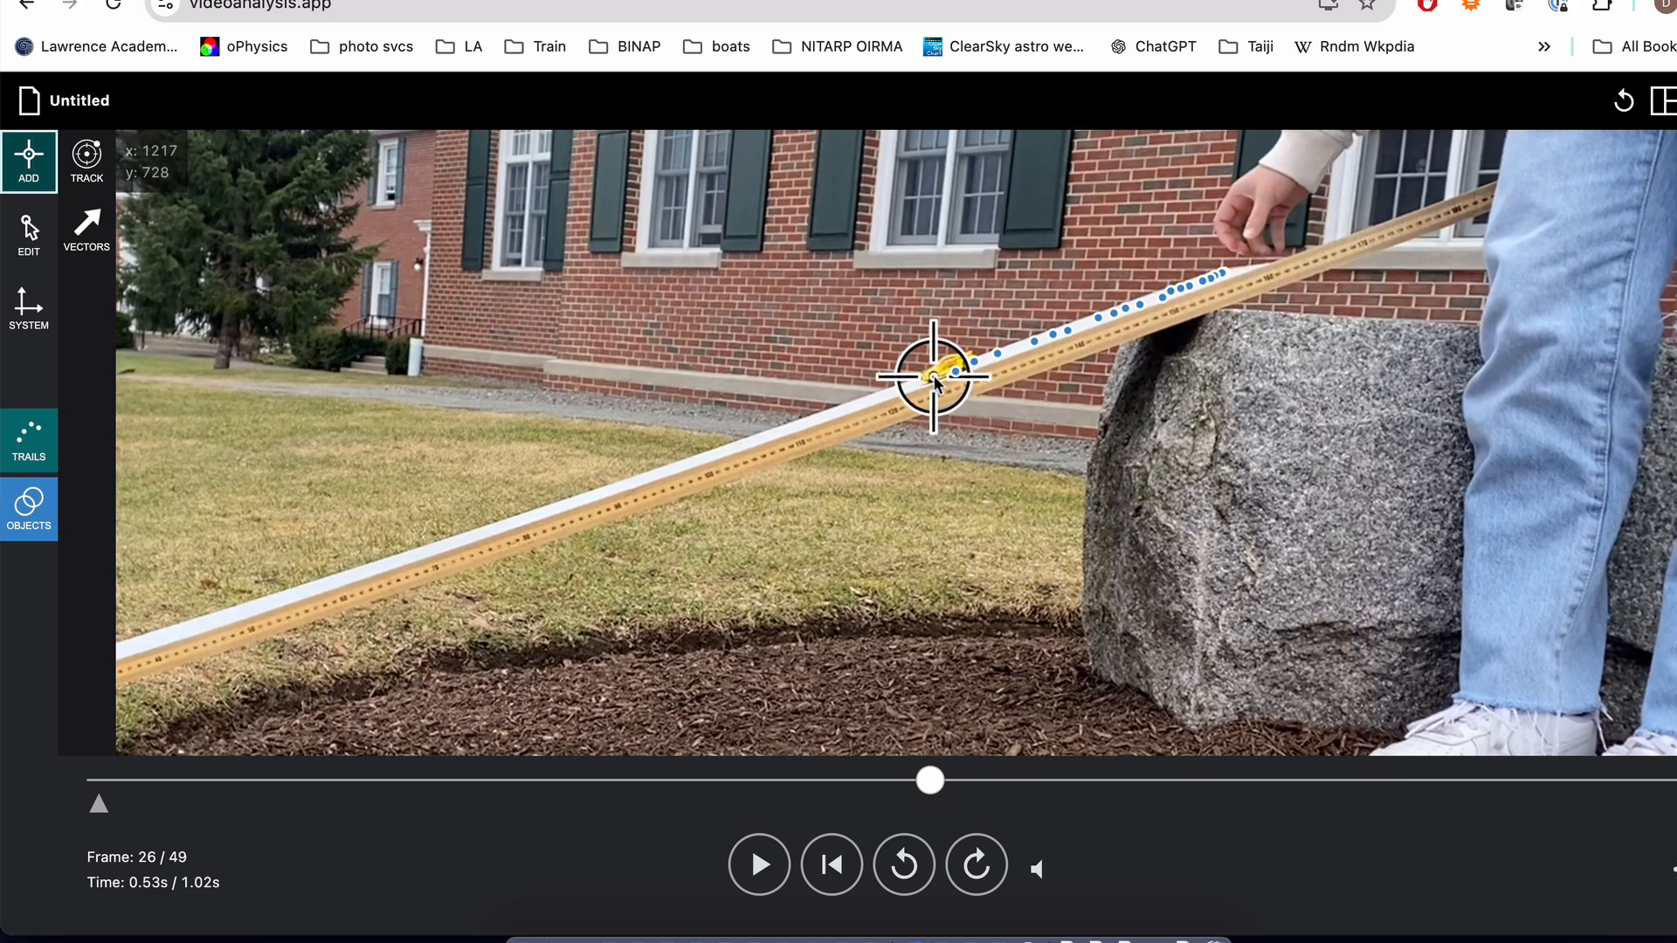
click(933, 375)
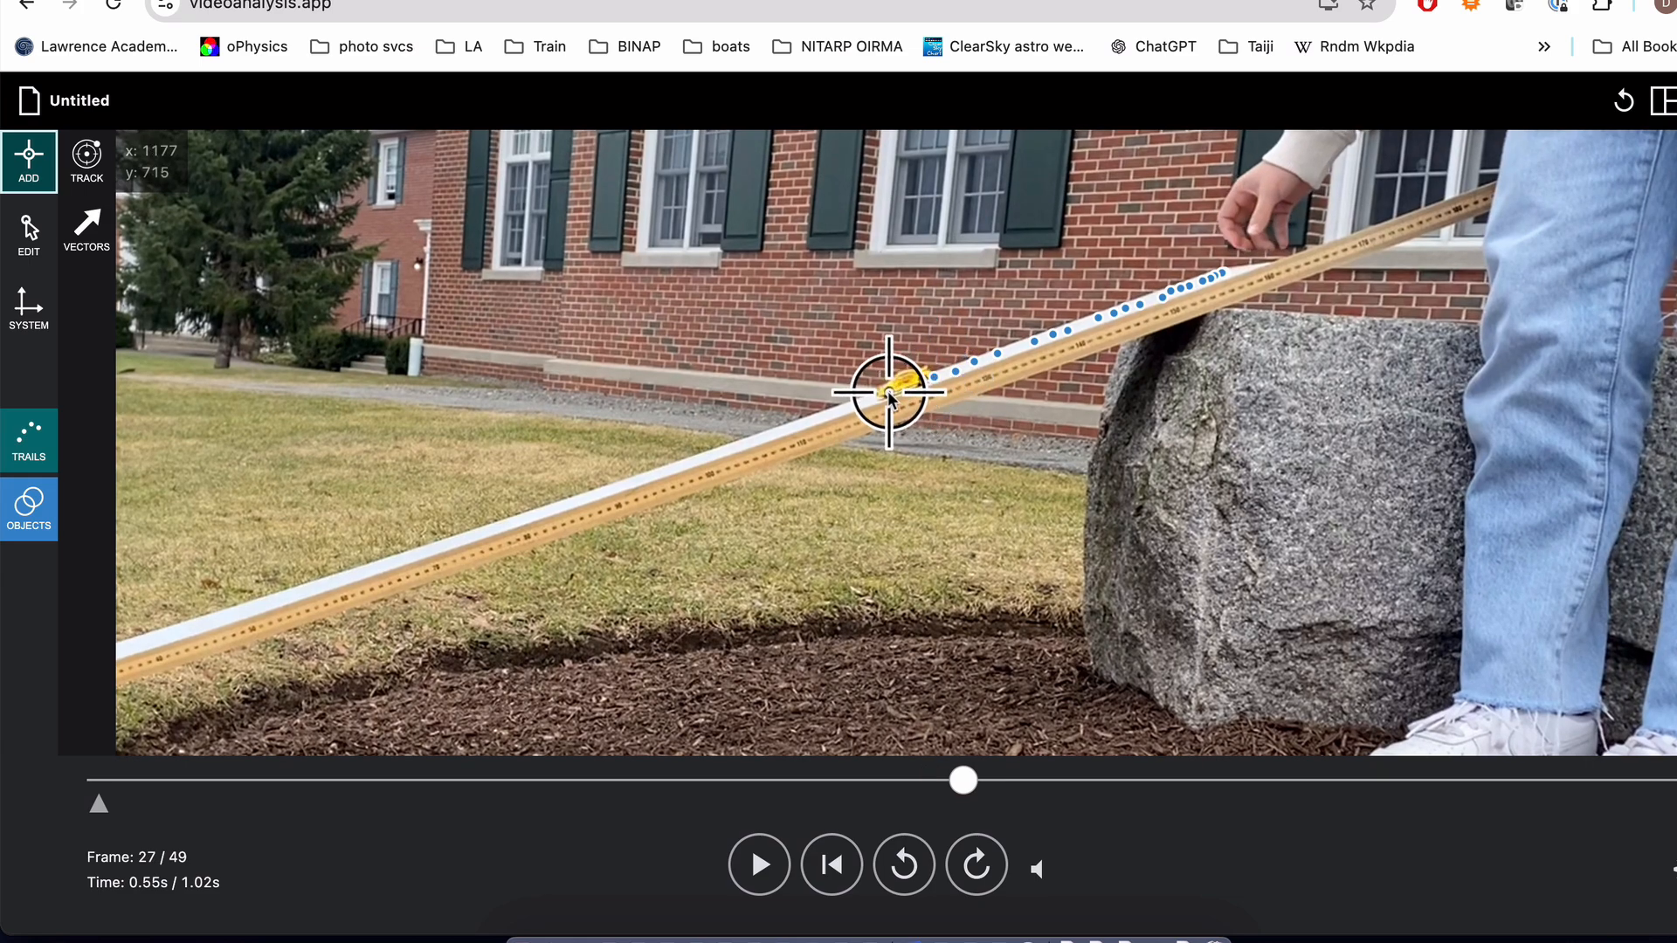
click(889, 393)
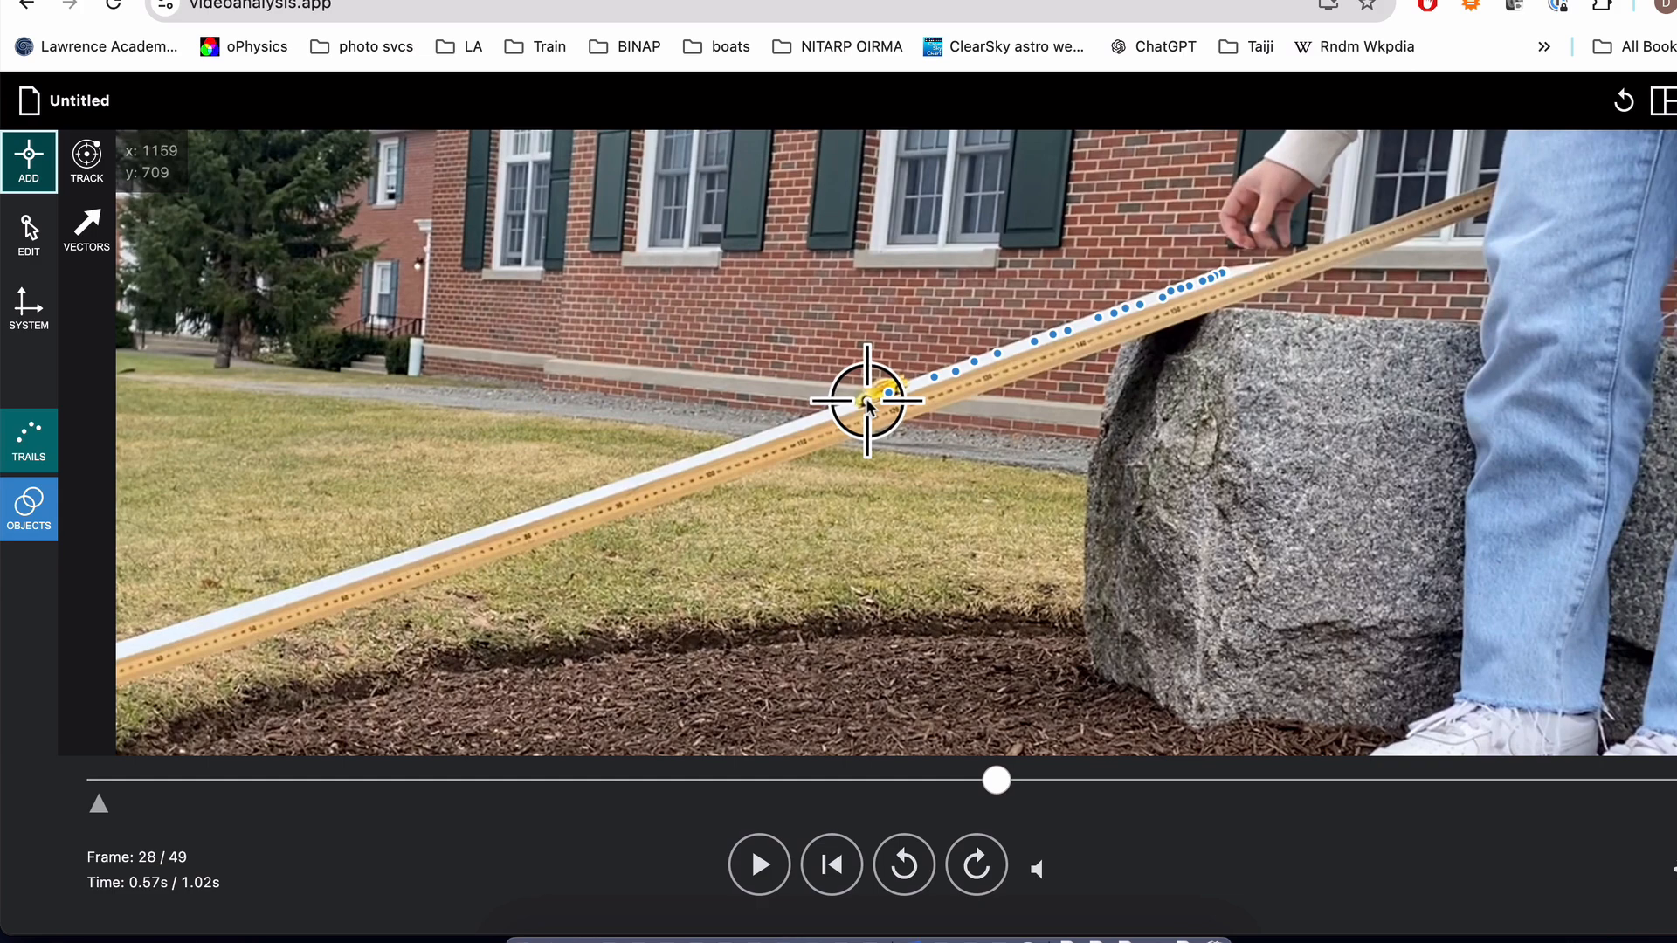
click(867, 400)
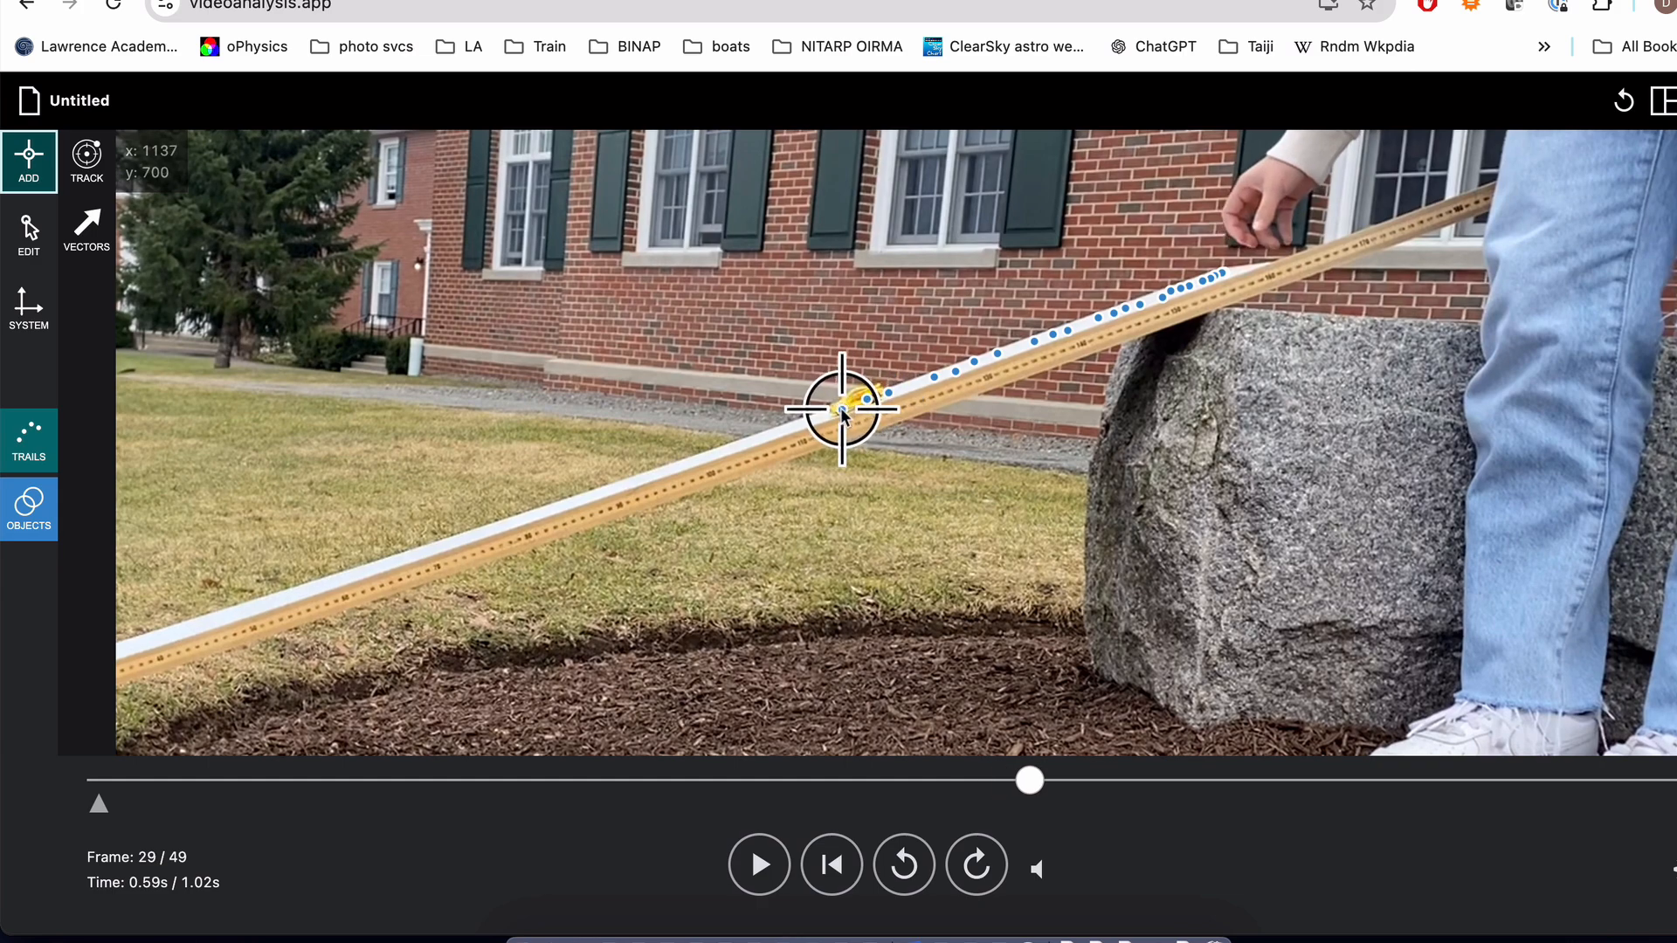
Step: Mark the front of the yellow car with one point per frame down the ramp, from frame 29 through frame 43
click(840, 407)
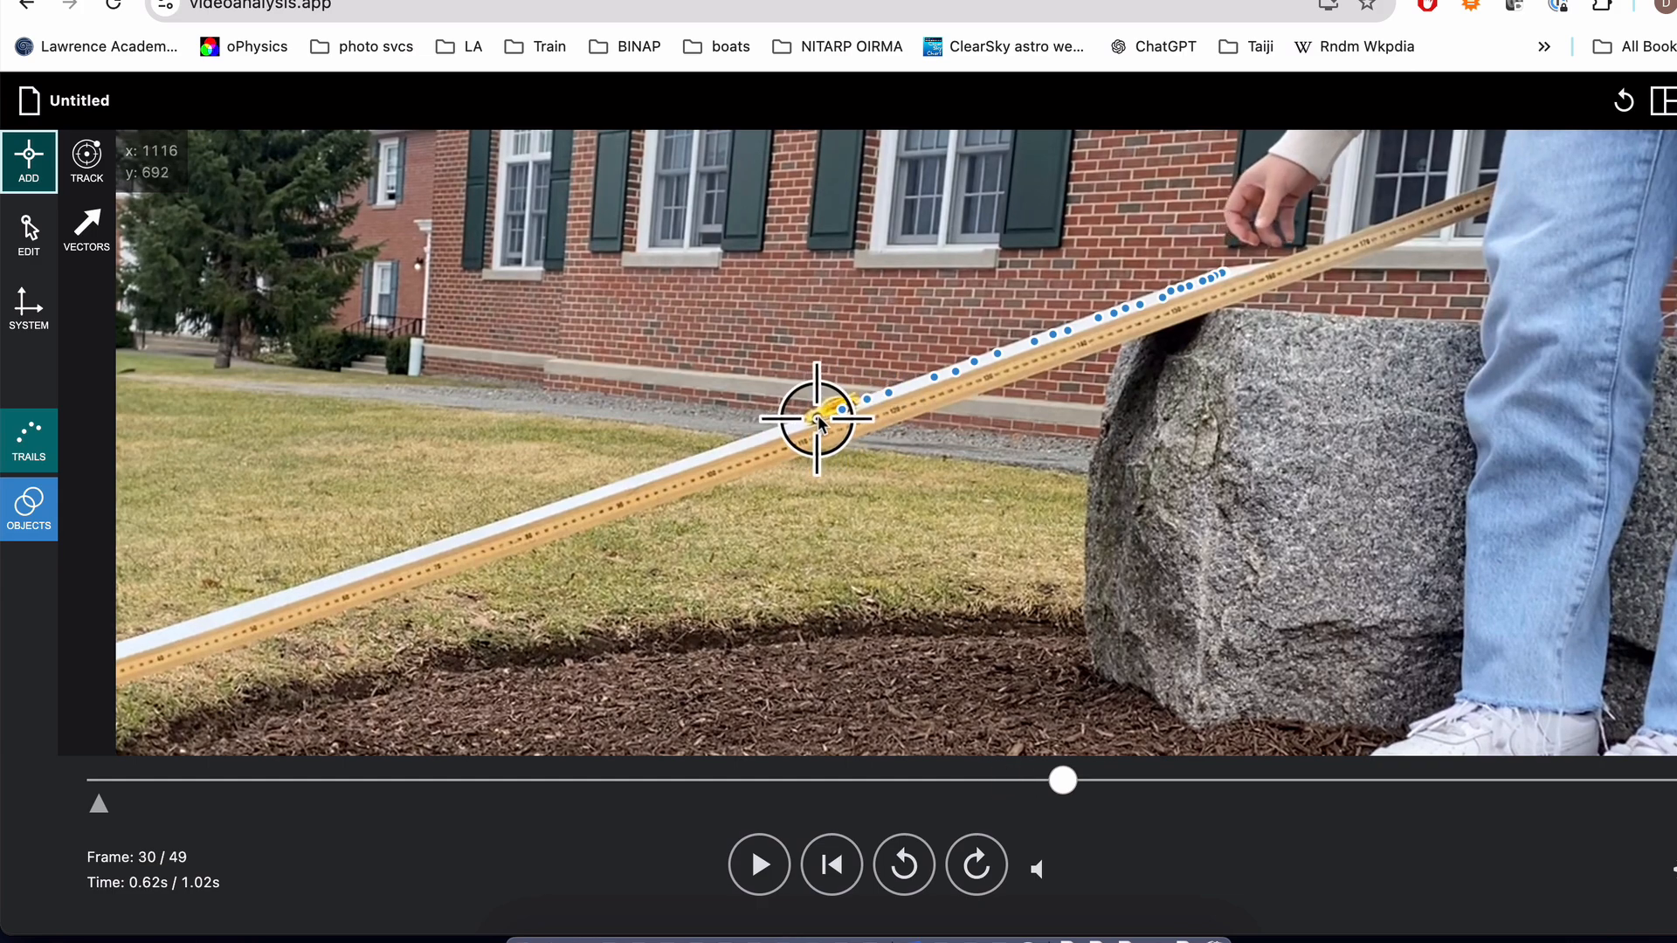
click(817, 417)
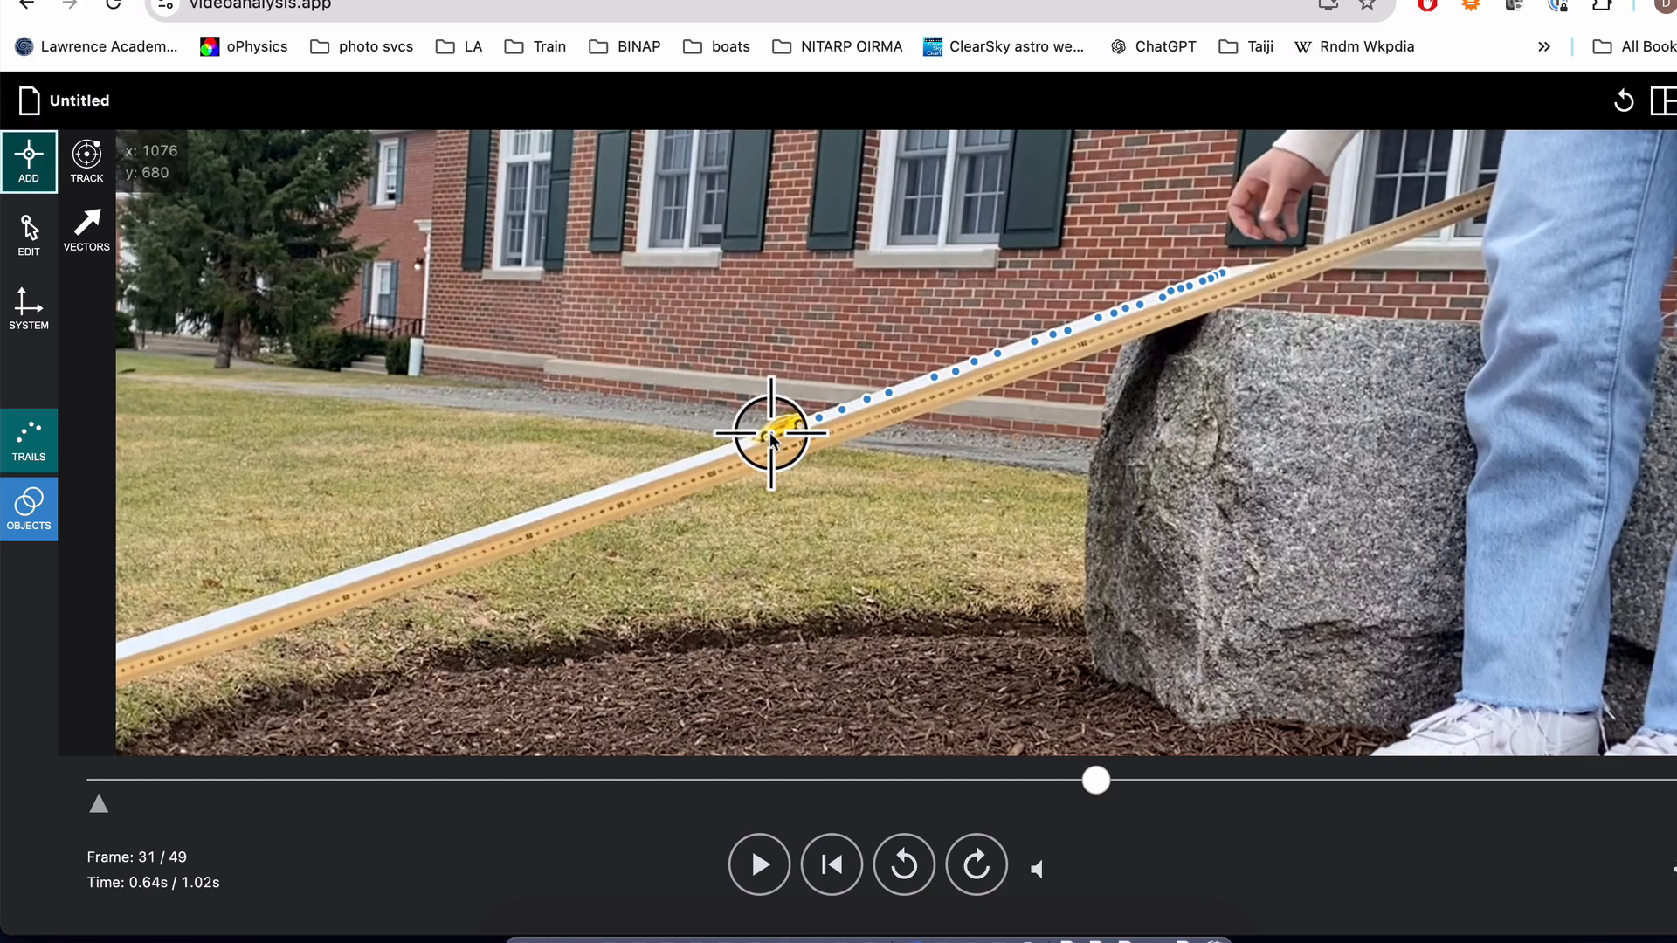
click(767, 433)
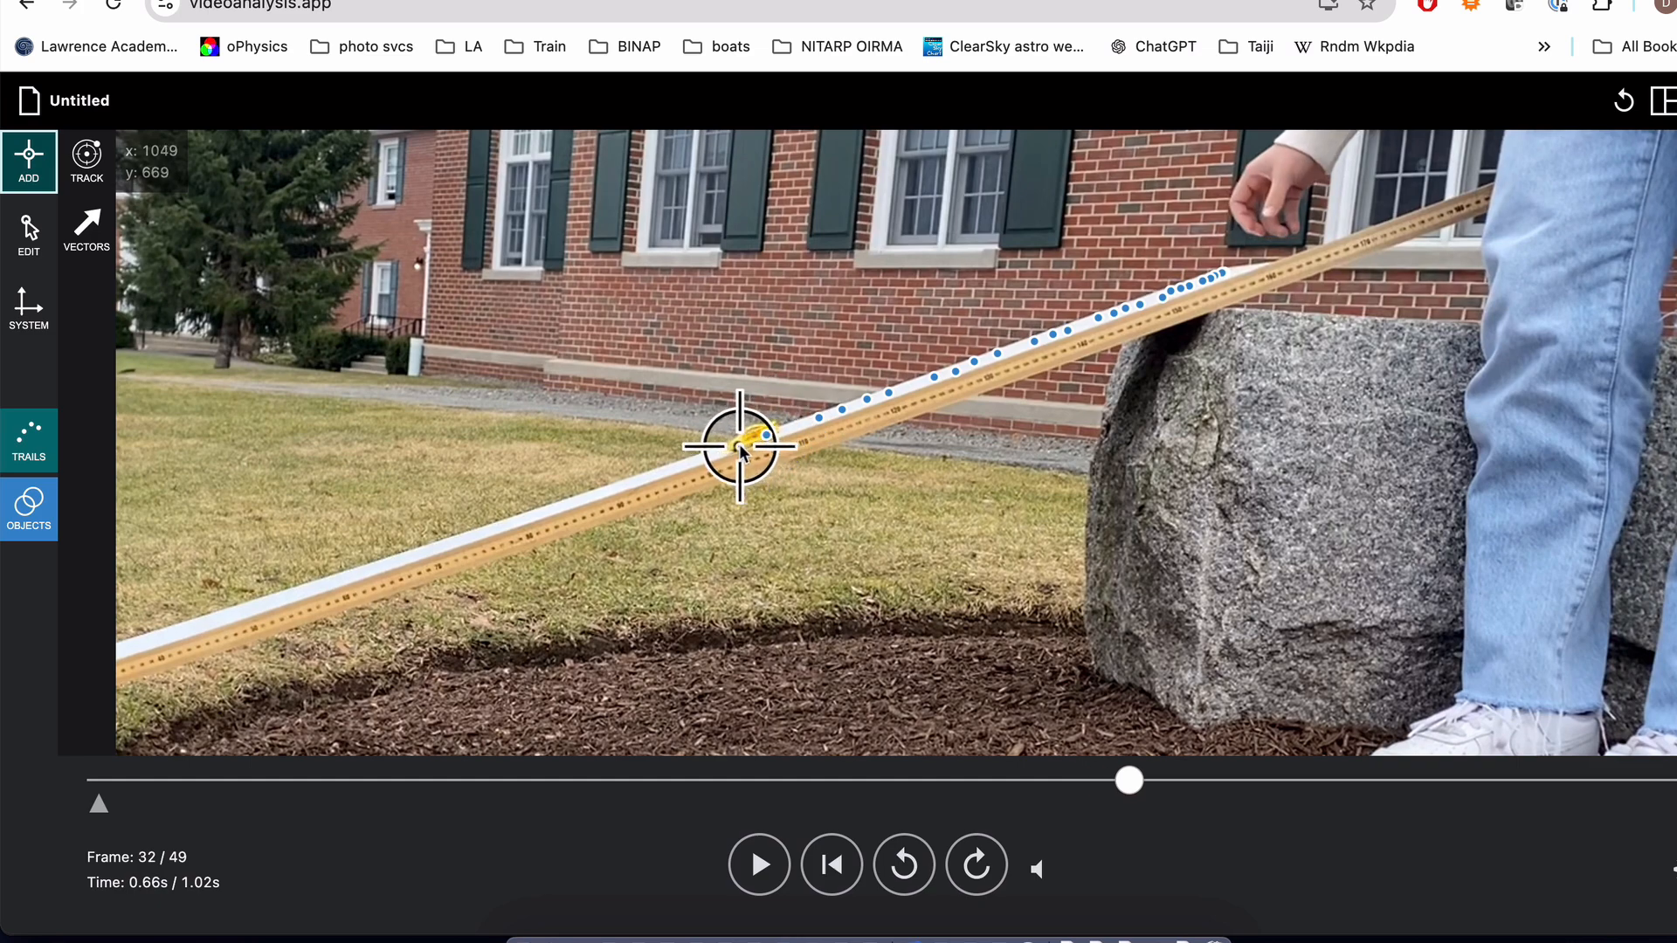
click(737, 447)
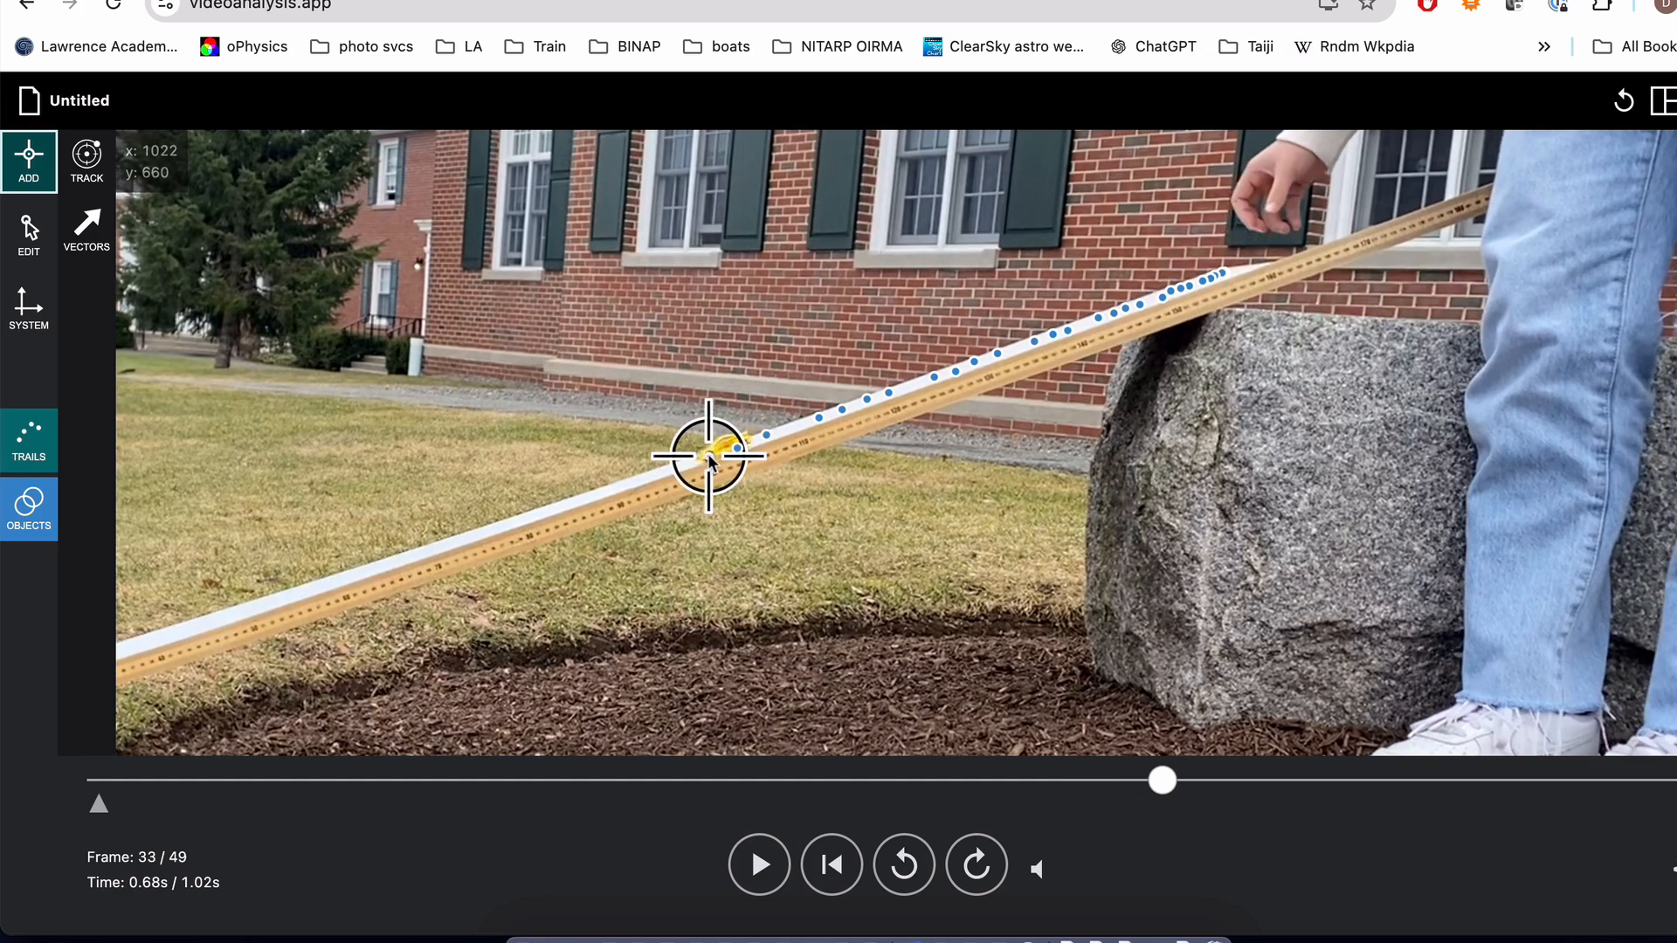
click(708, 457)
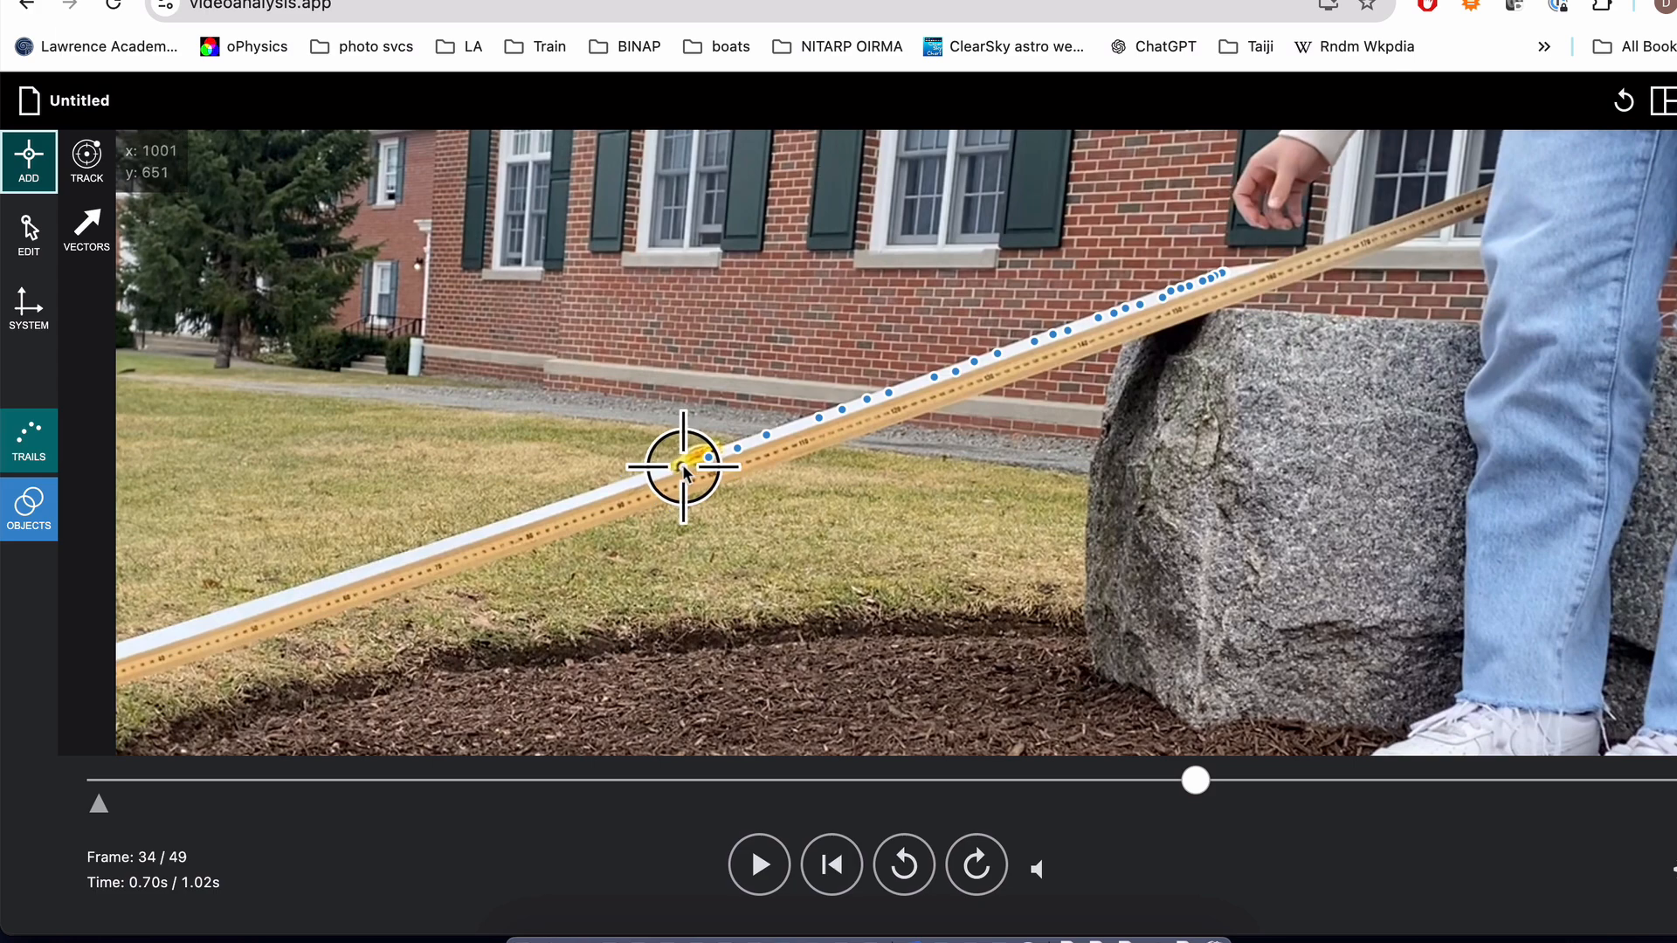
click(680, 468)
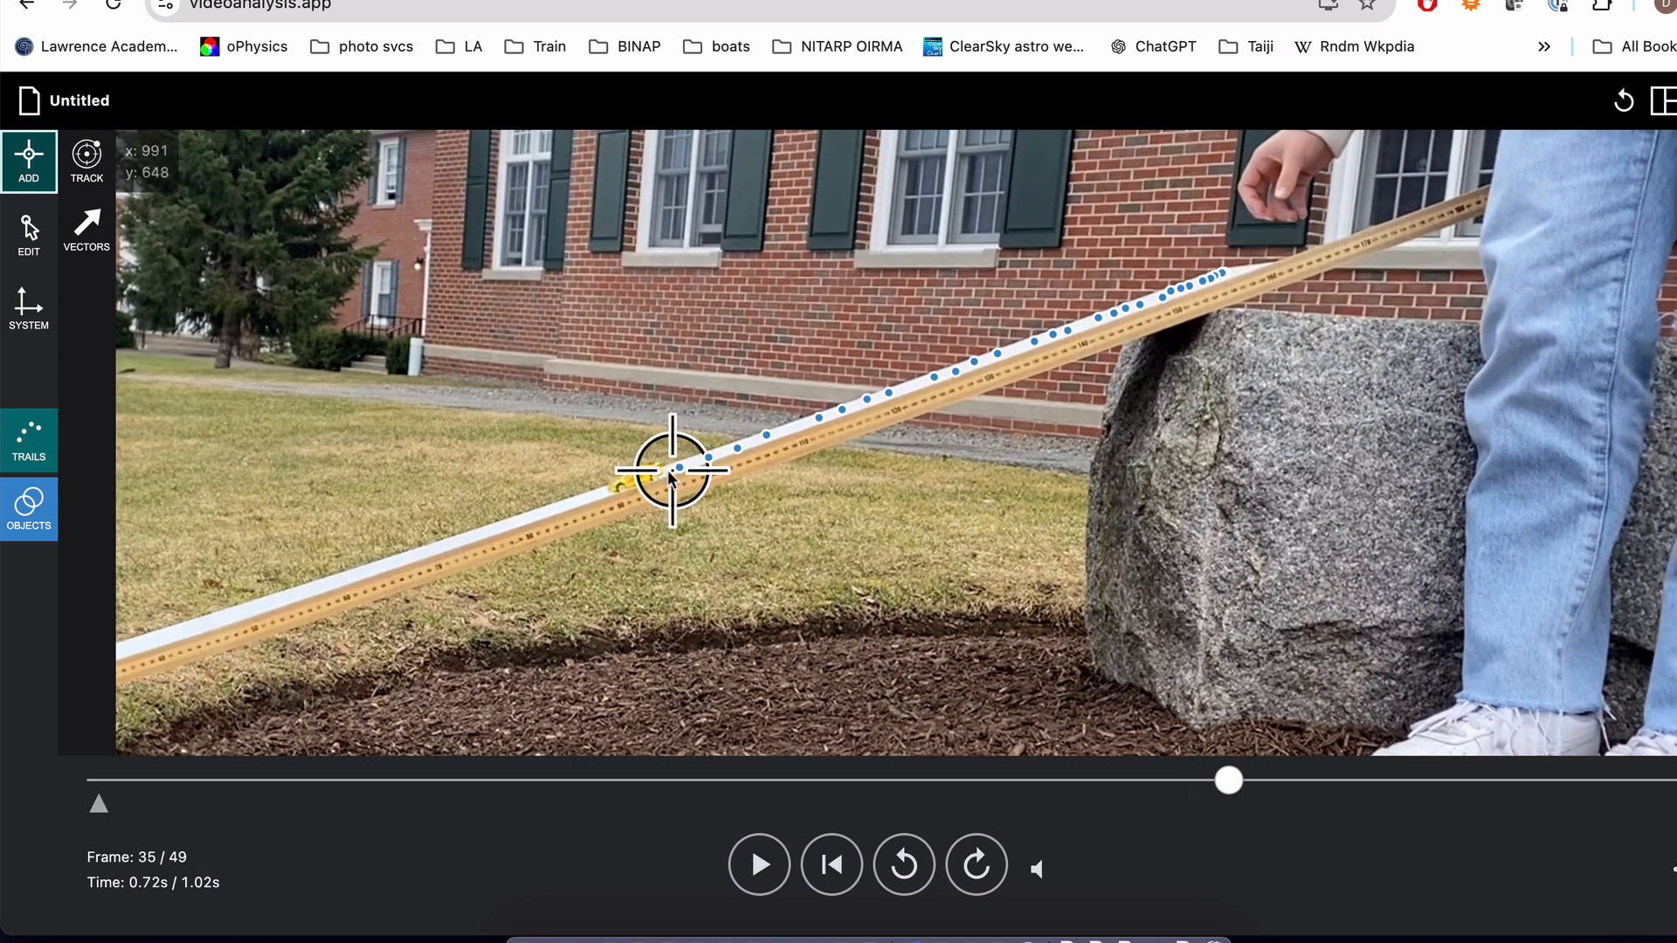
click(620, 485)
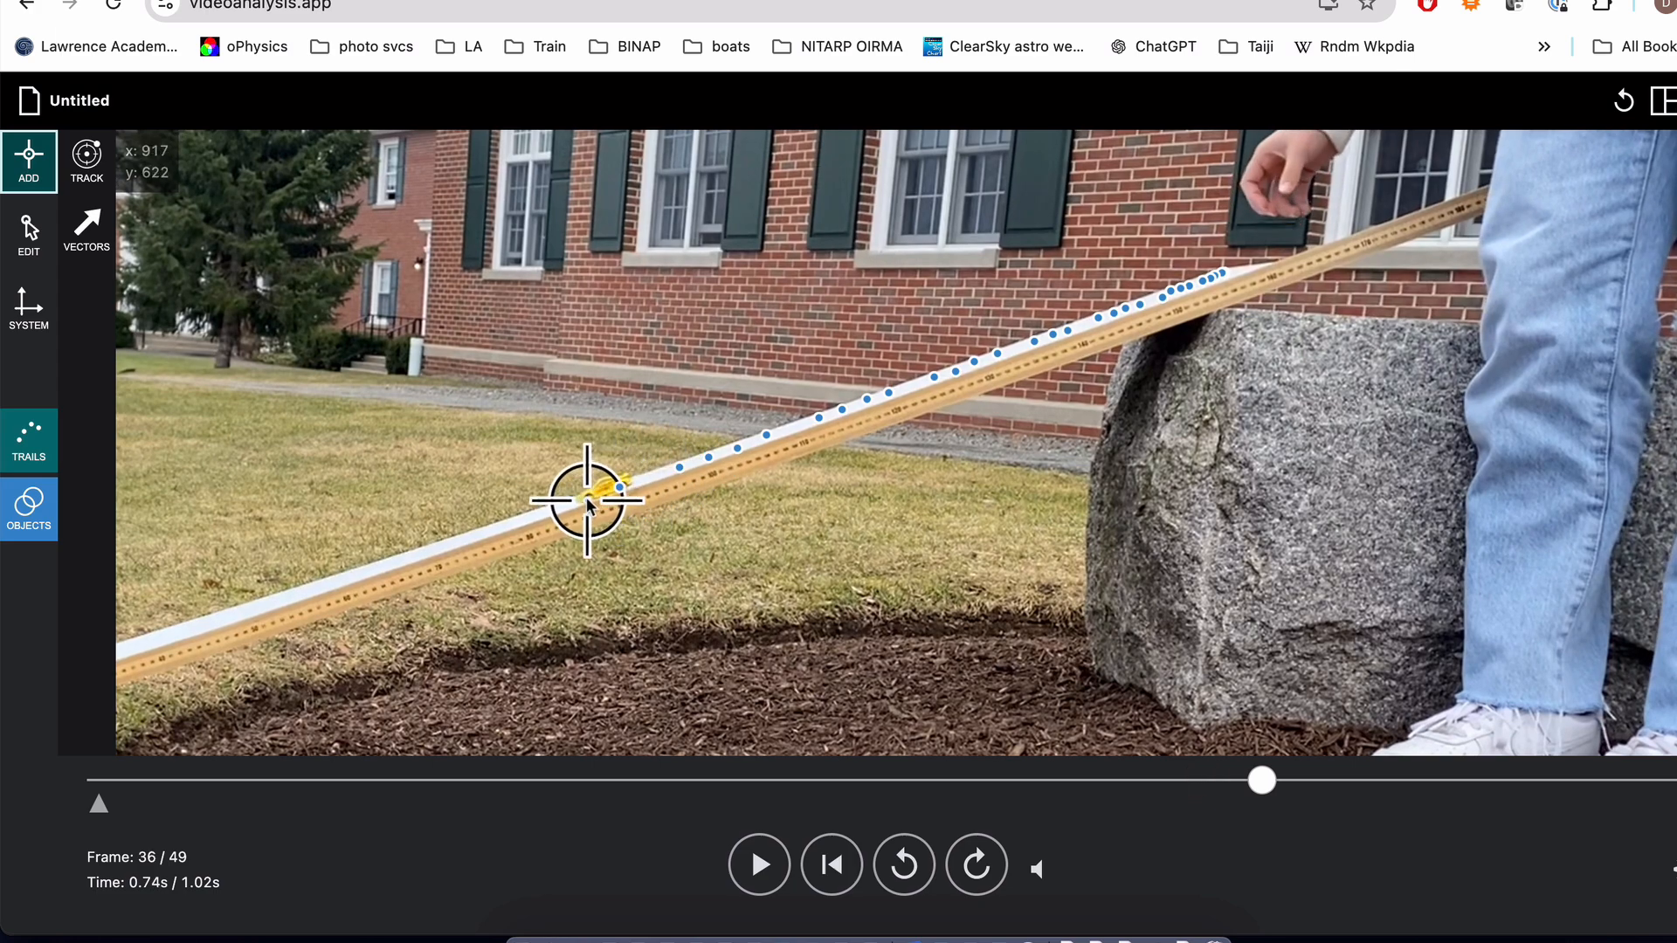
click(586, 500)
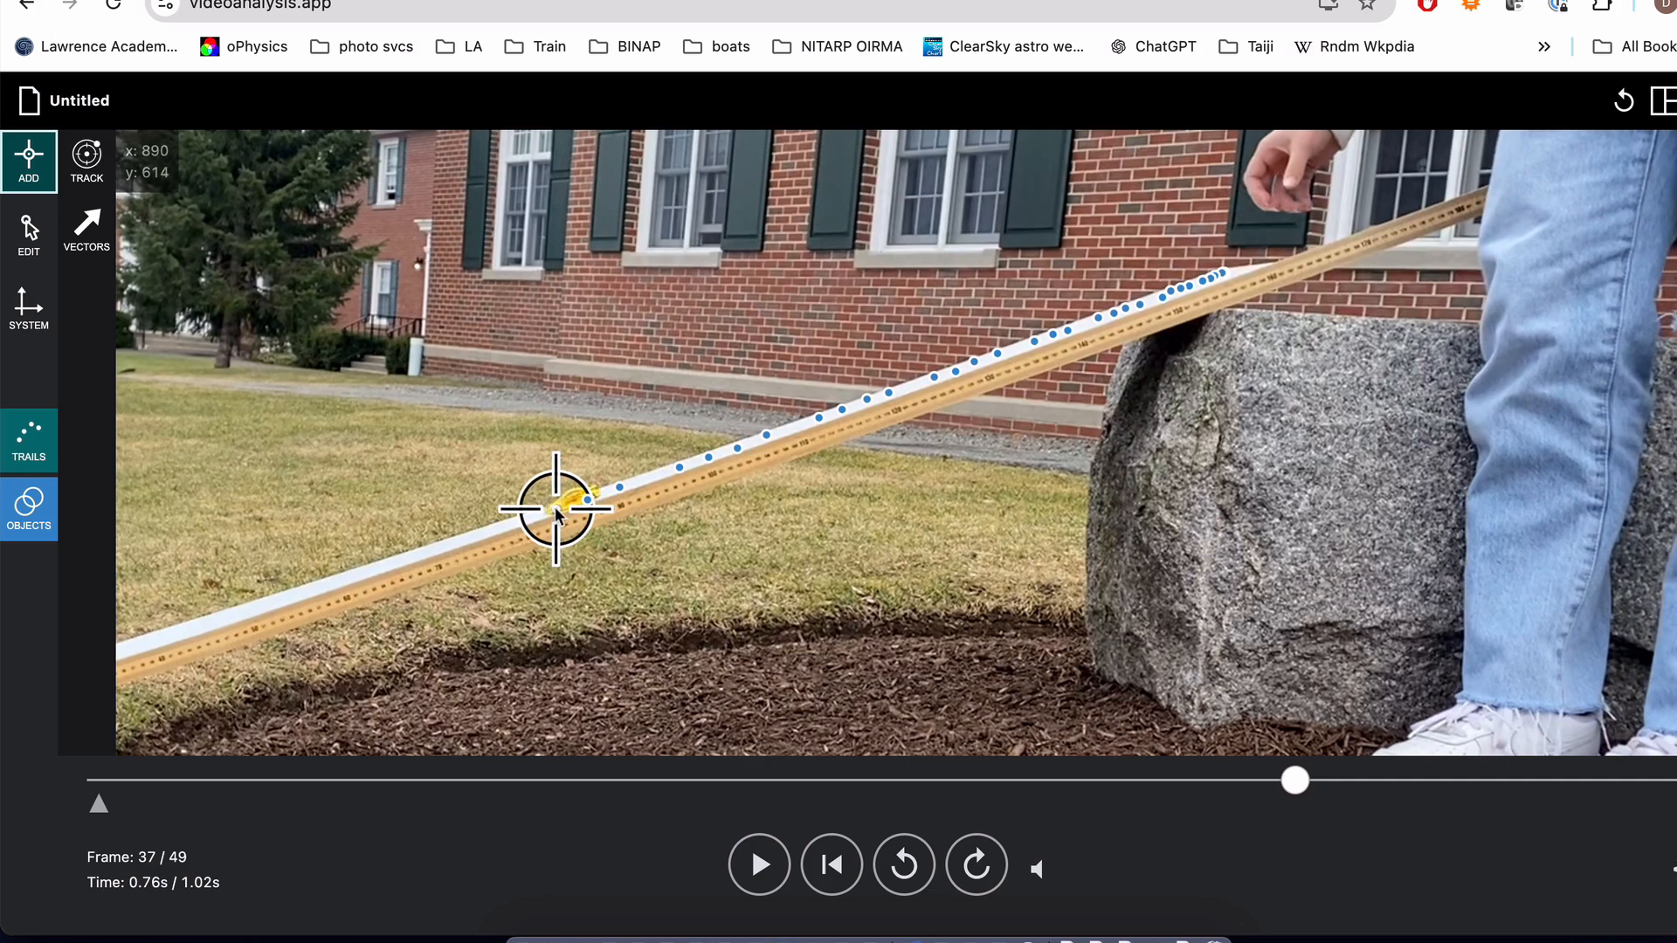
click(556, 509)
click(489, 535)
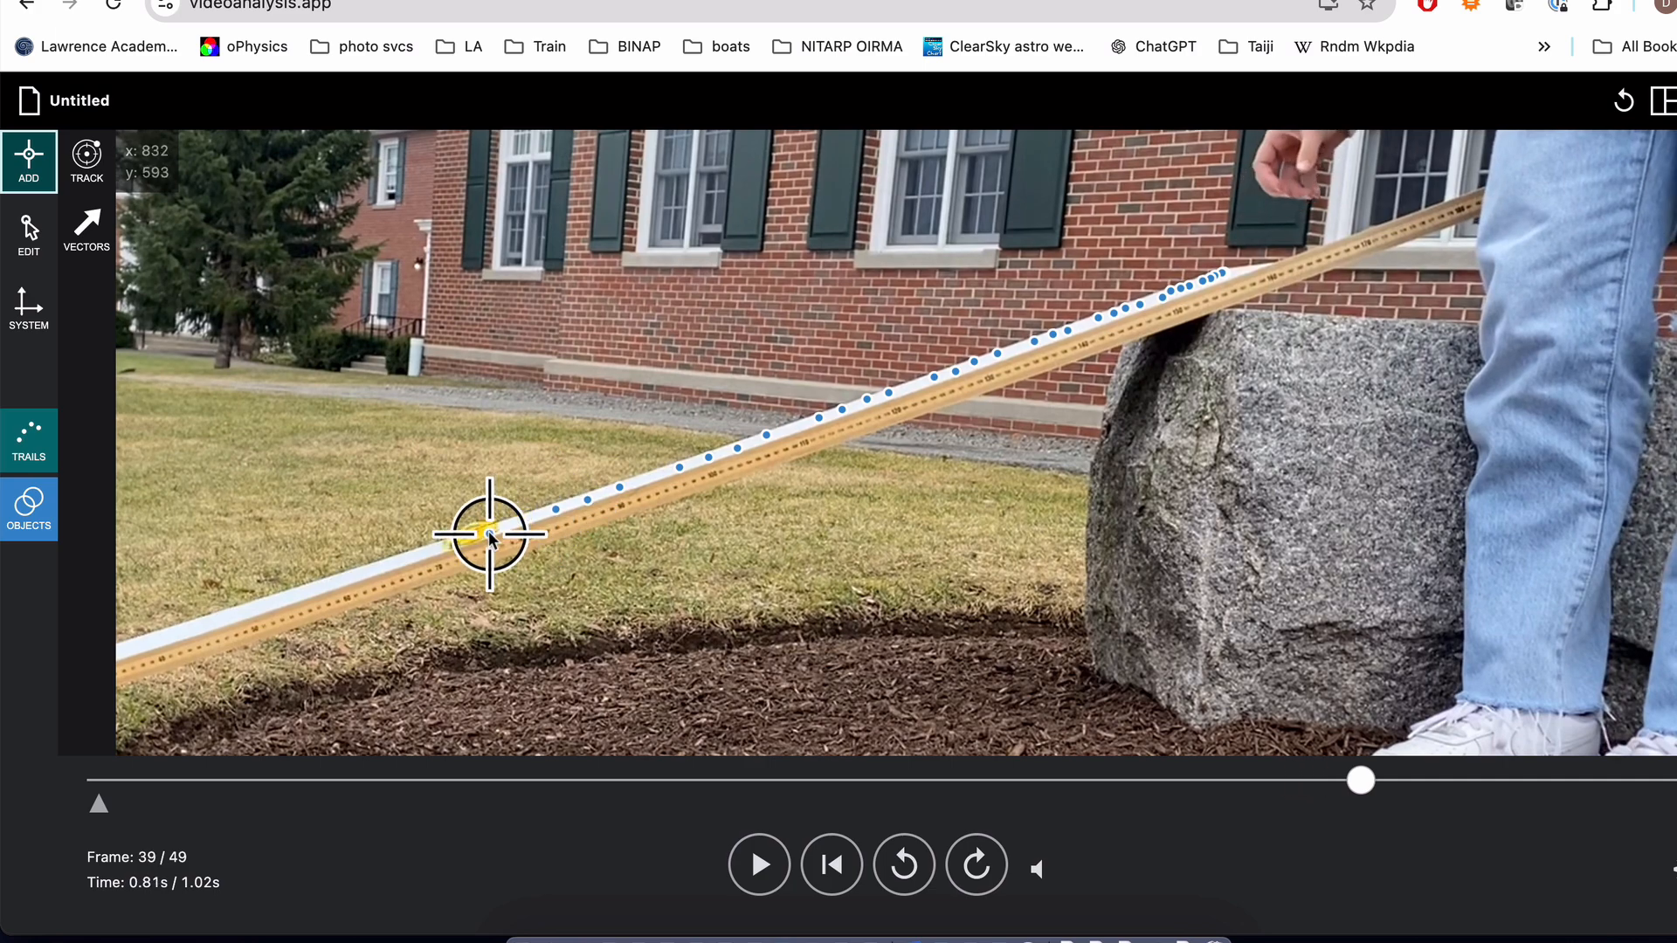
click(451, 543)
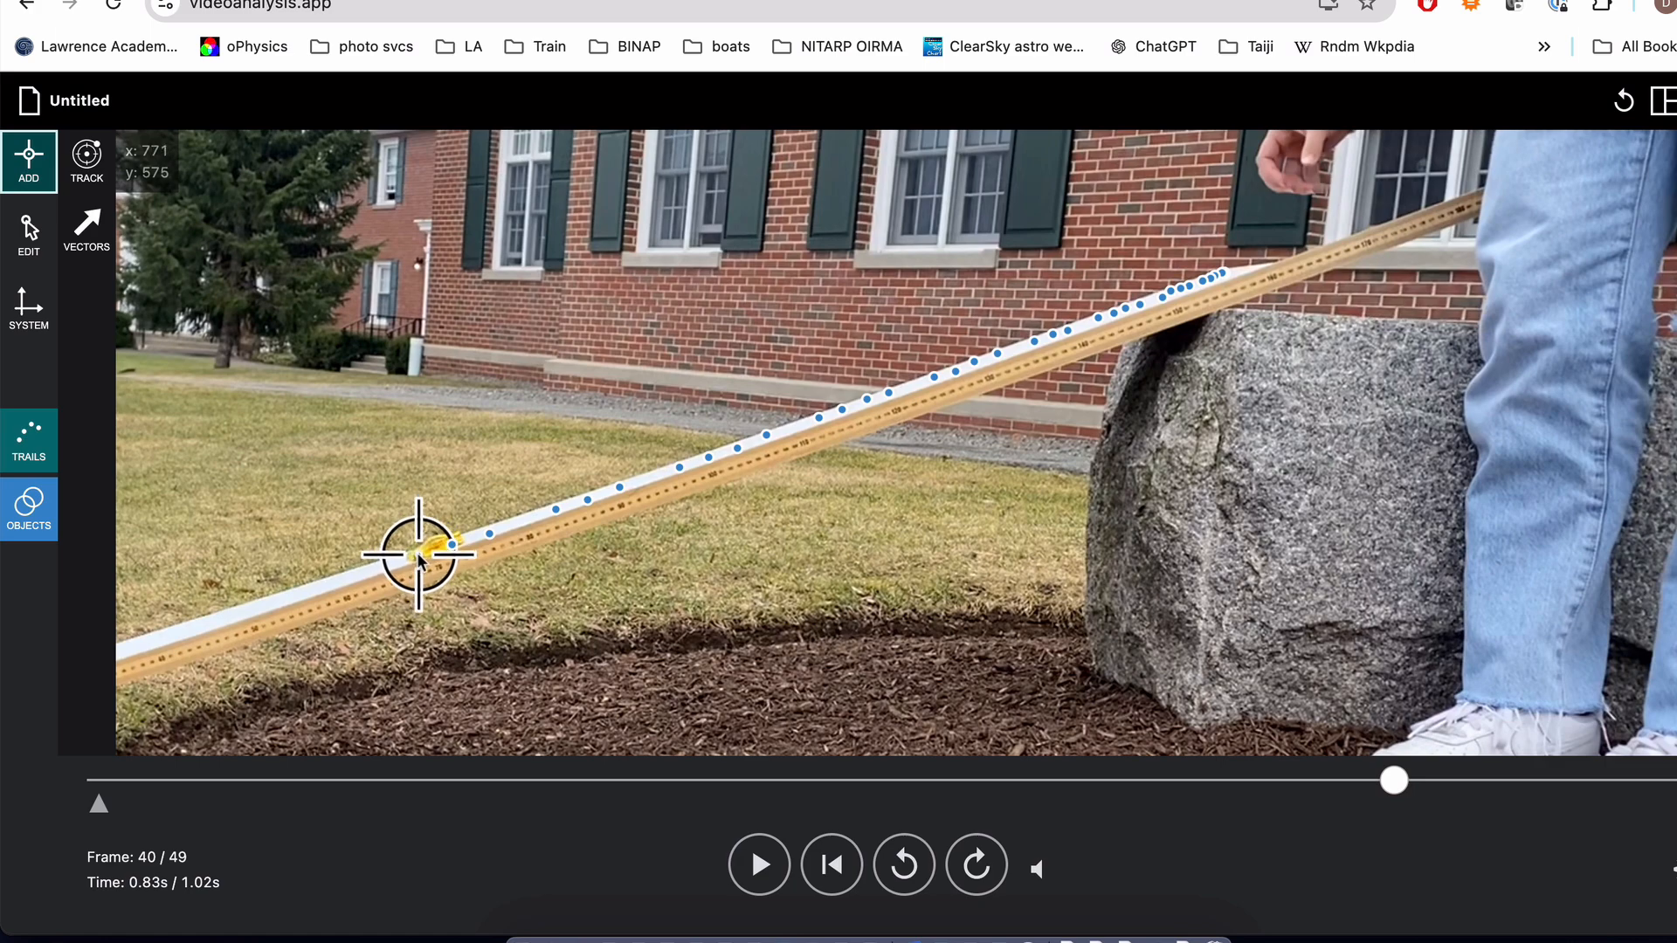
click(415, 554)
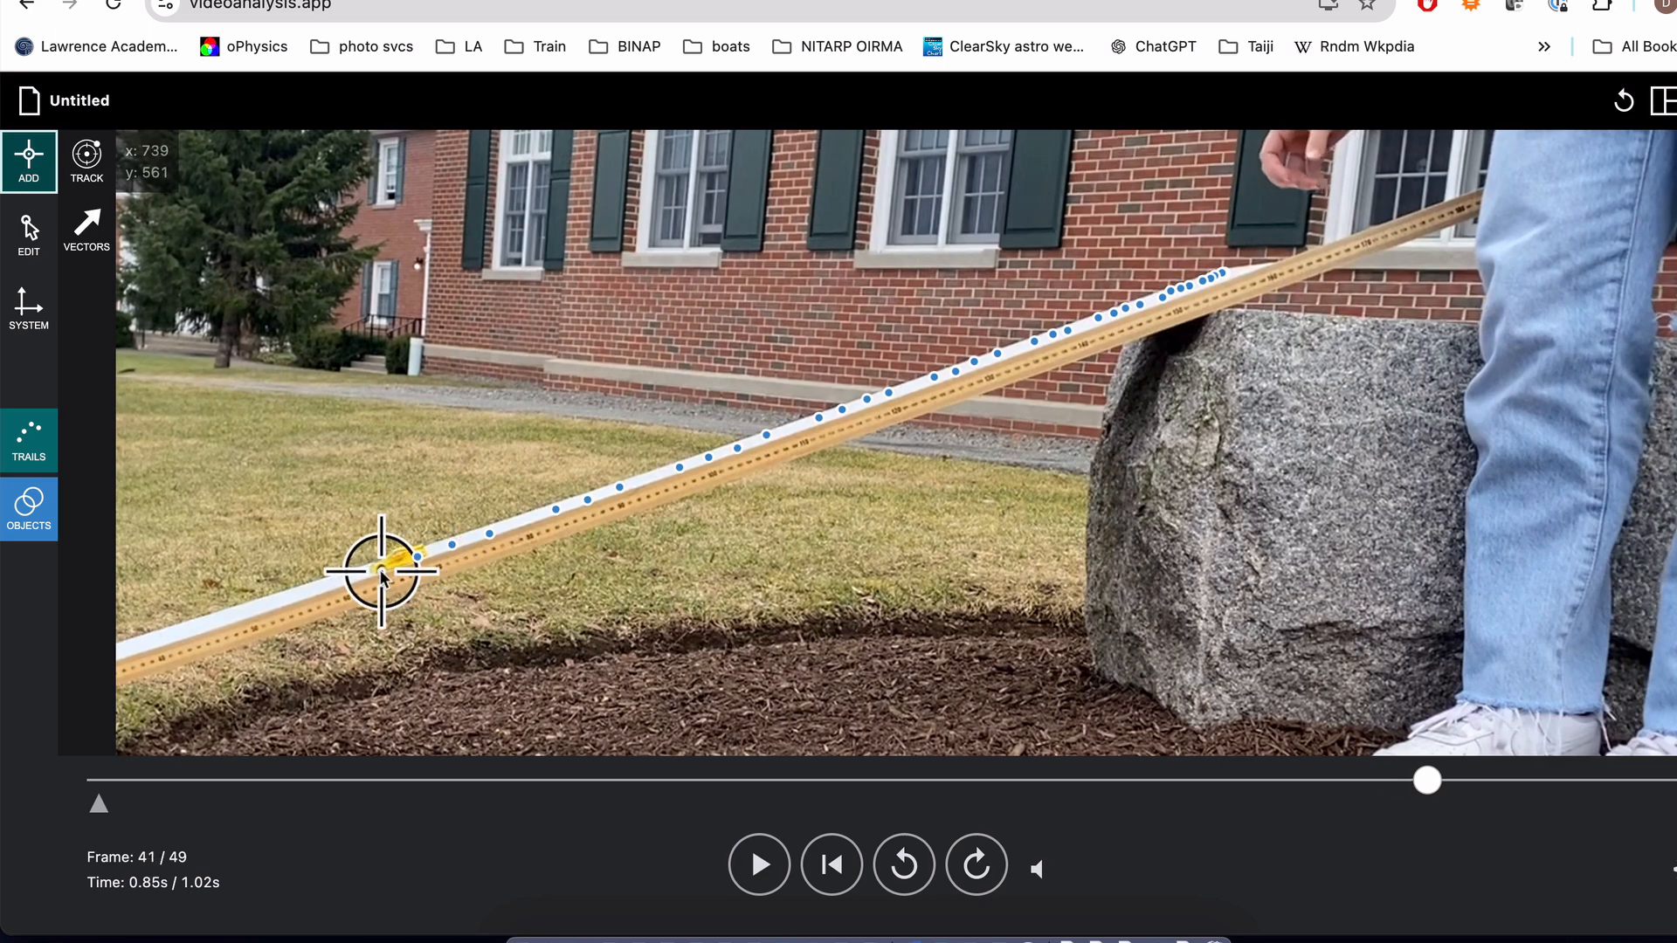
click(381, 573)
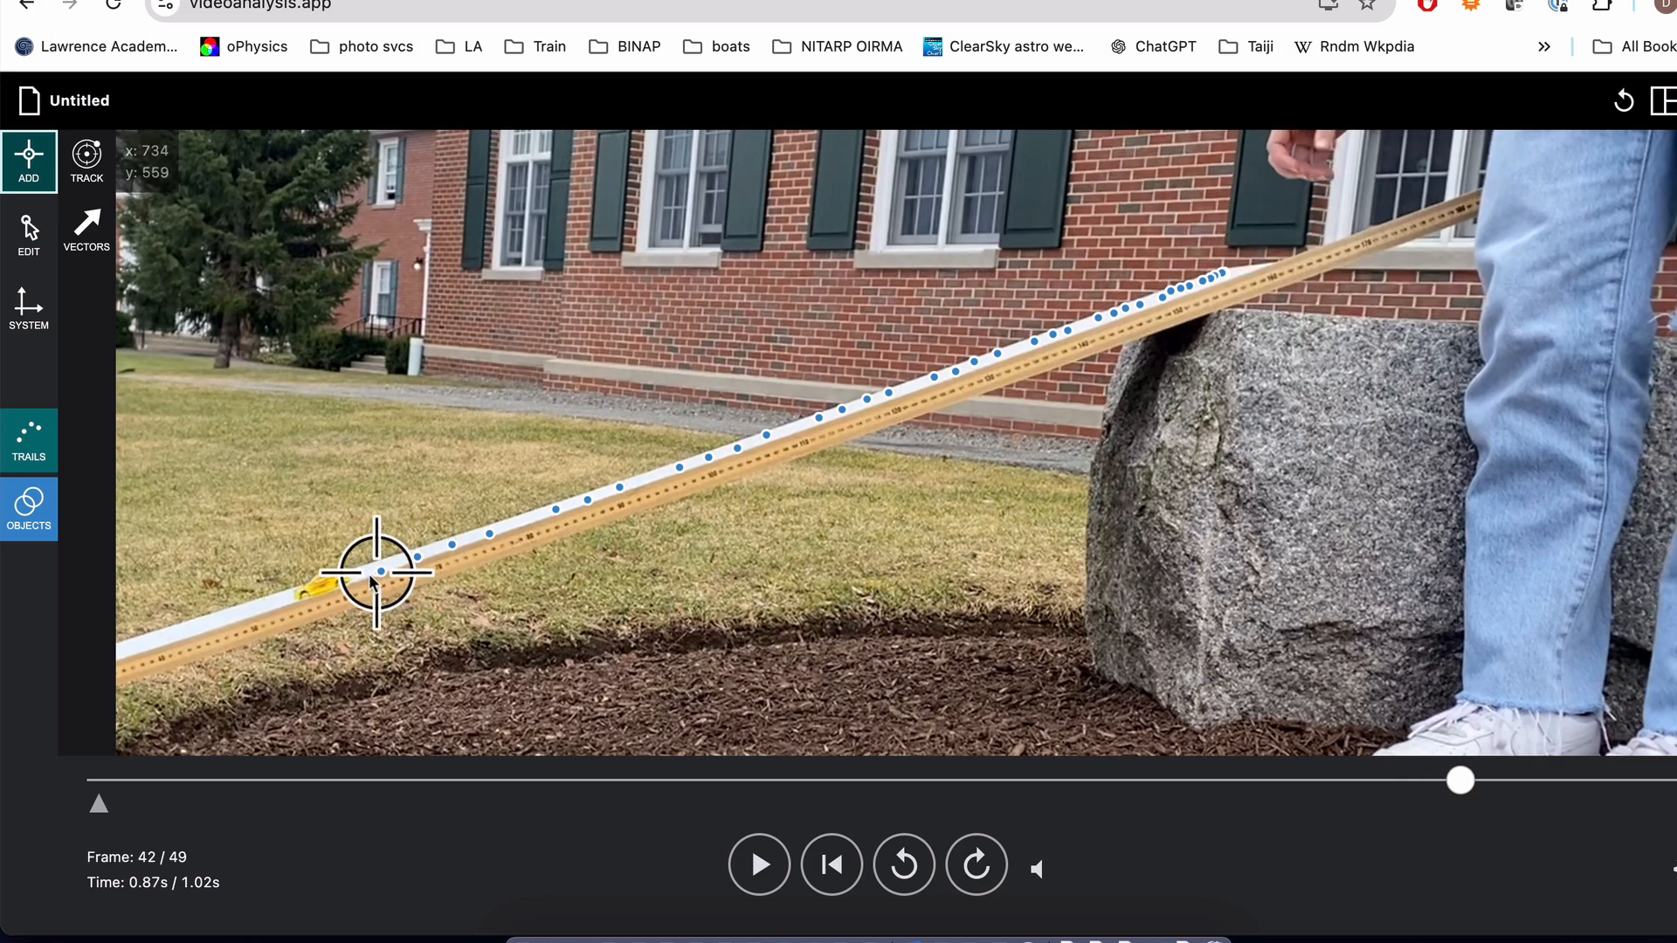
click(309, 597)
scroll(310, 599, down, 5)
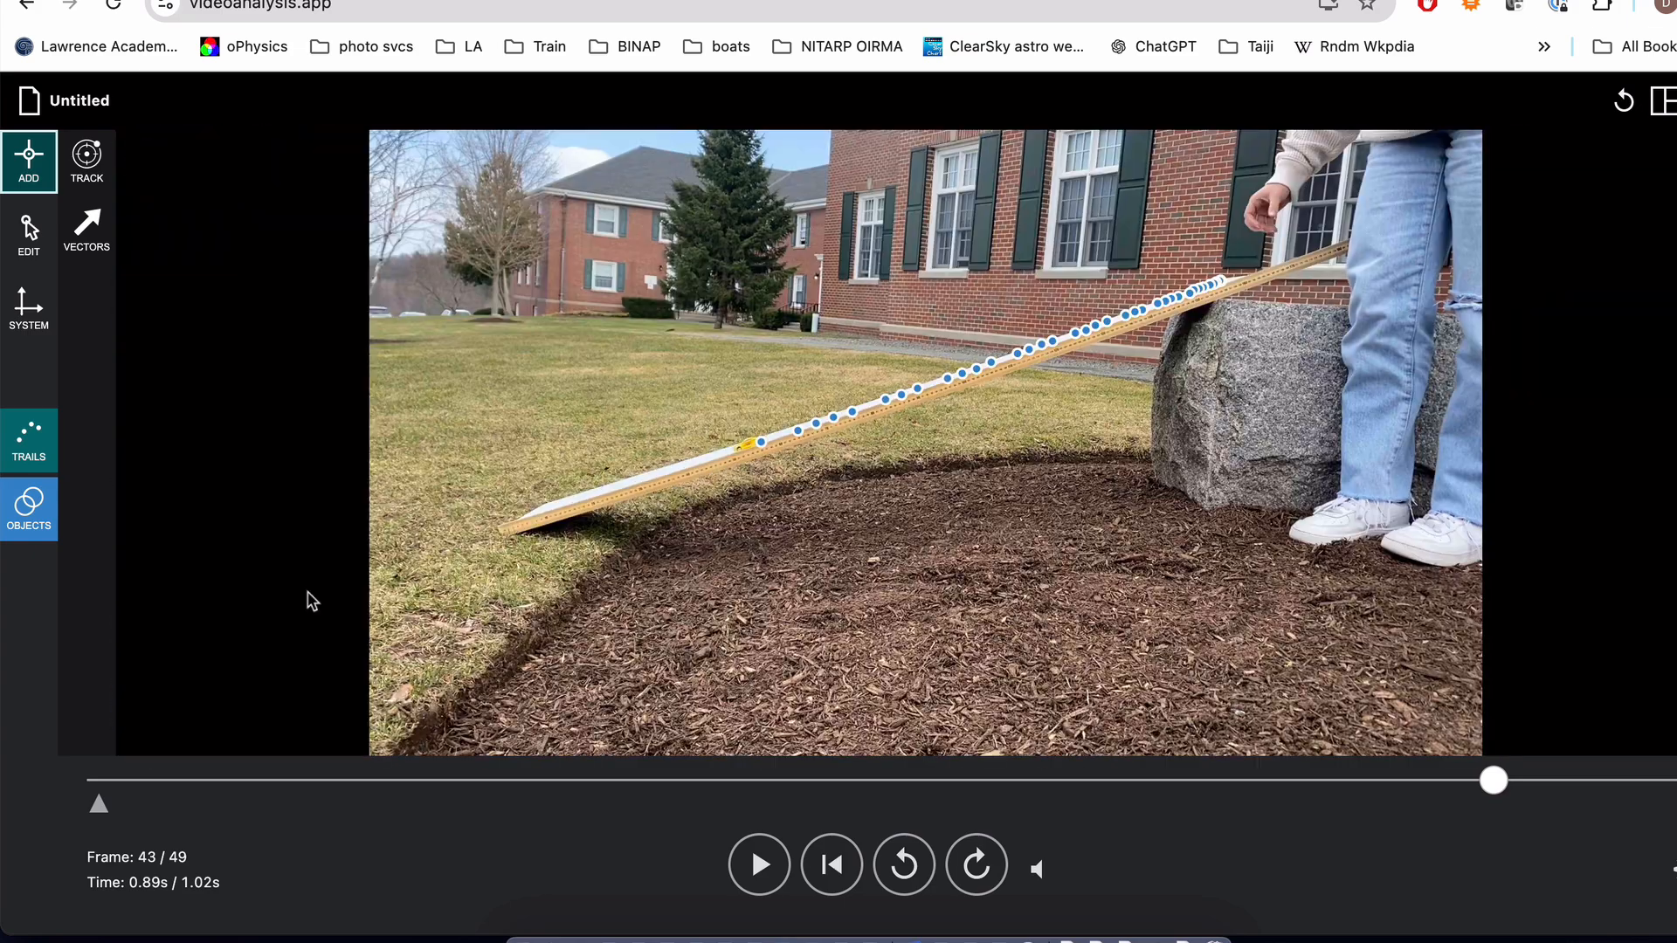
scroll(730, 458, up, 5)
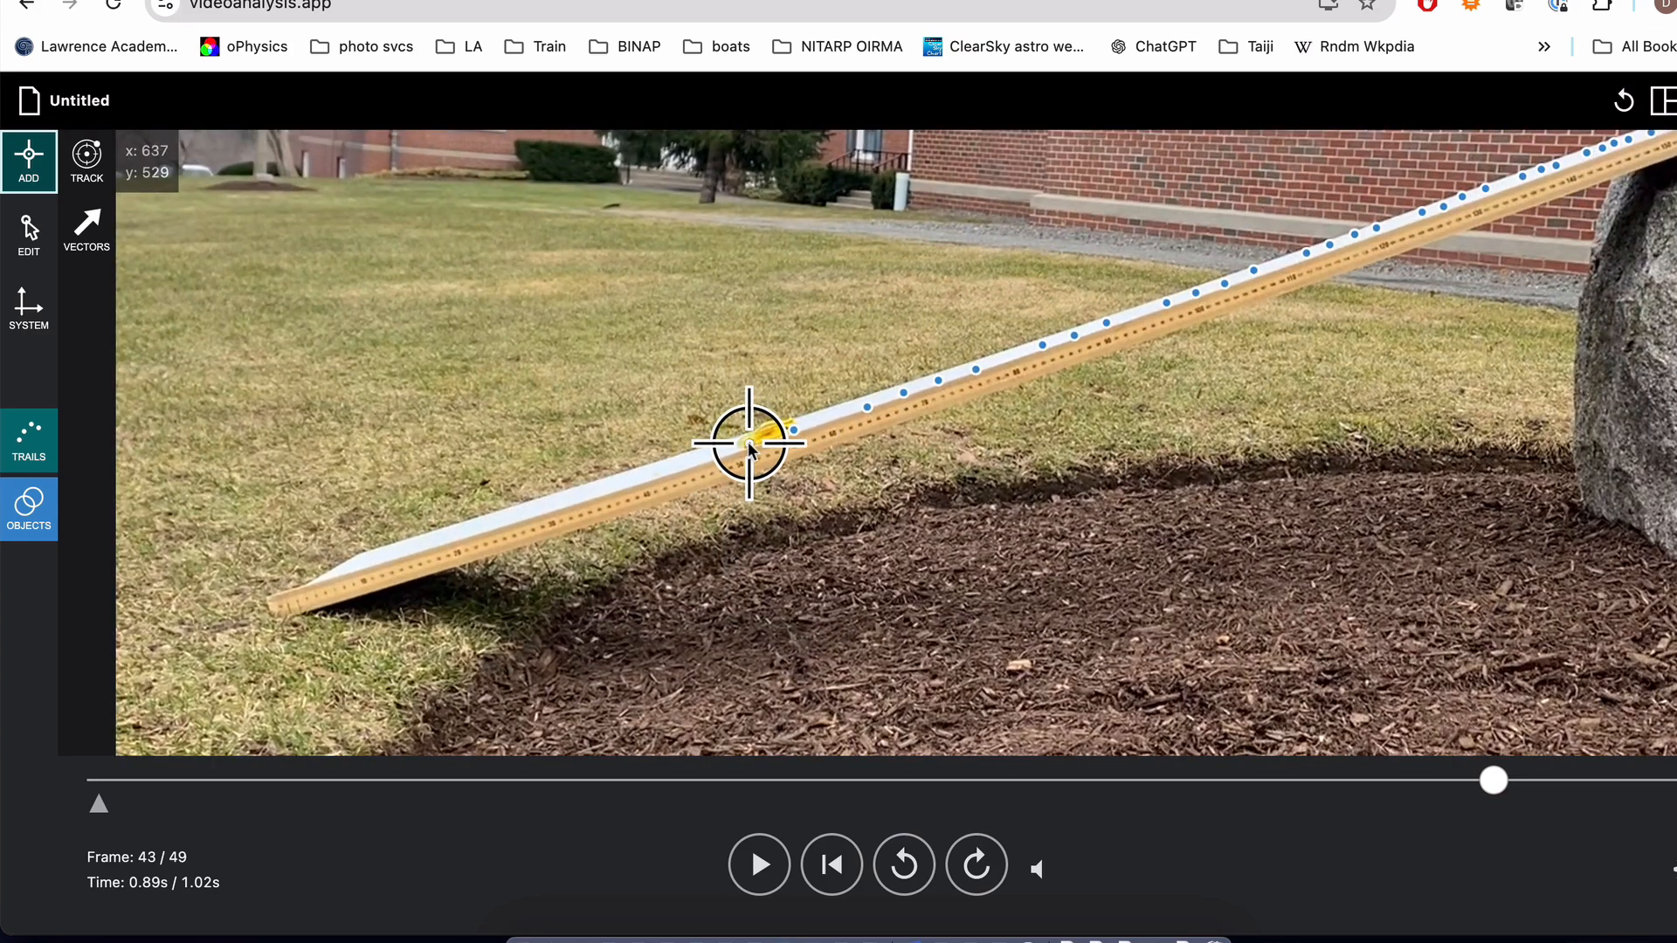
click(748, 444)
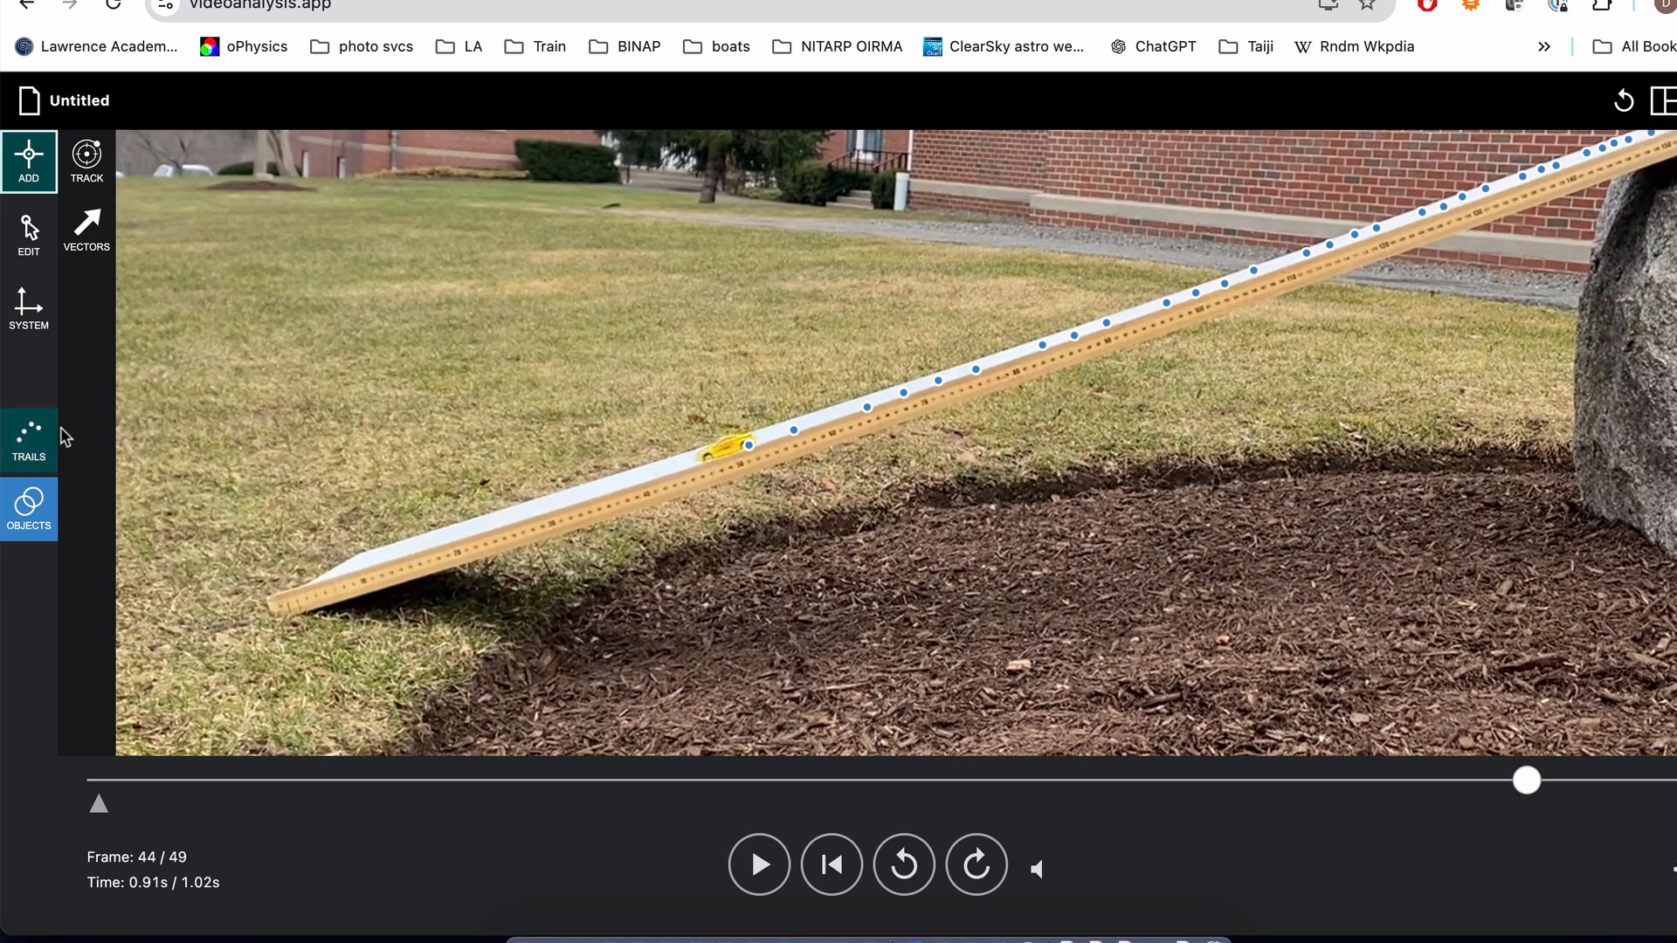
Step: Calibrate the scale by aligning the 1 m scale line with the ruler along the ramp, from its lower end to its 1 m point
scroll(976, 493, down, 3)
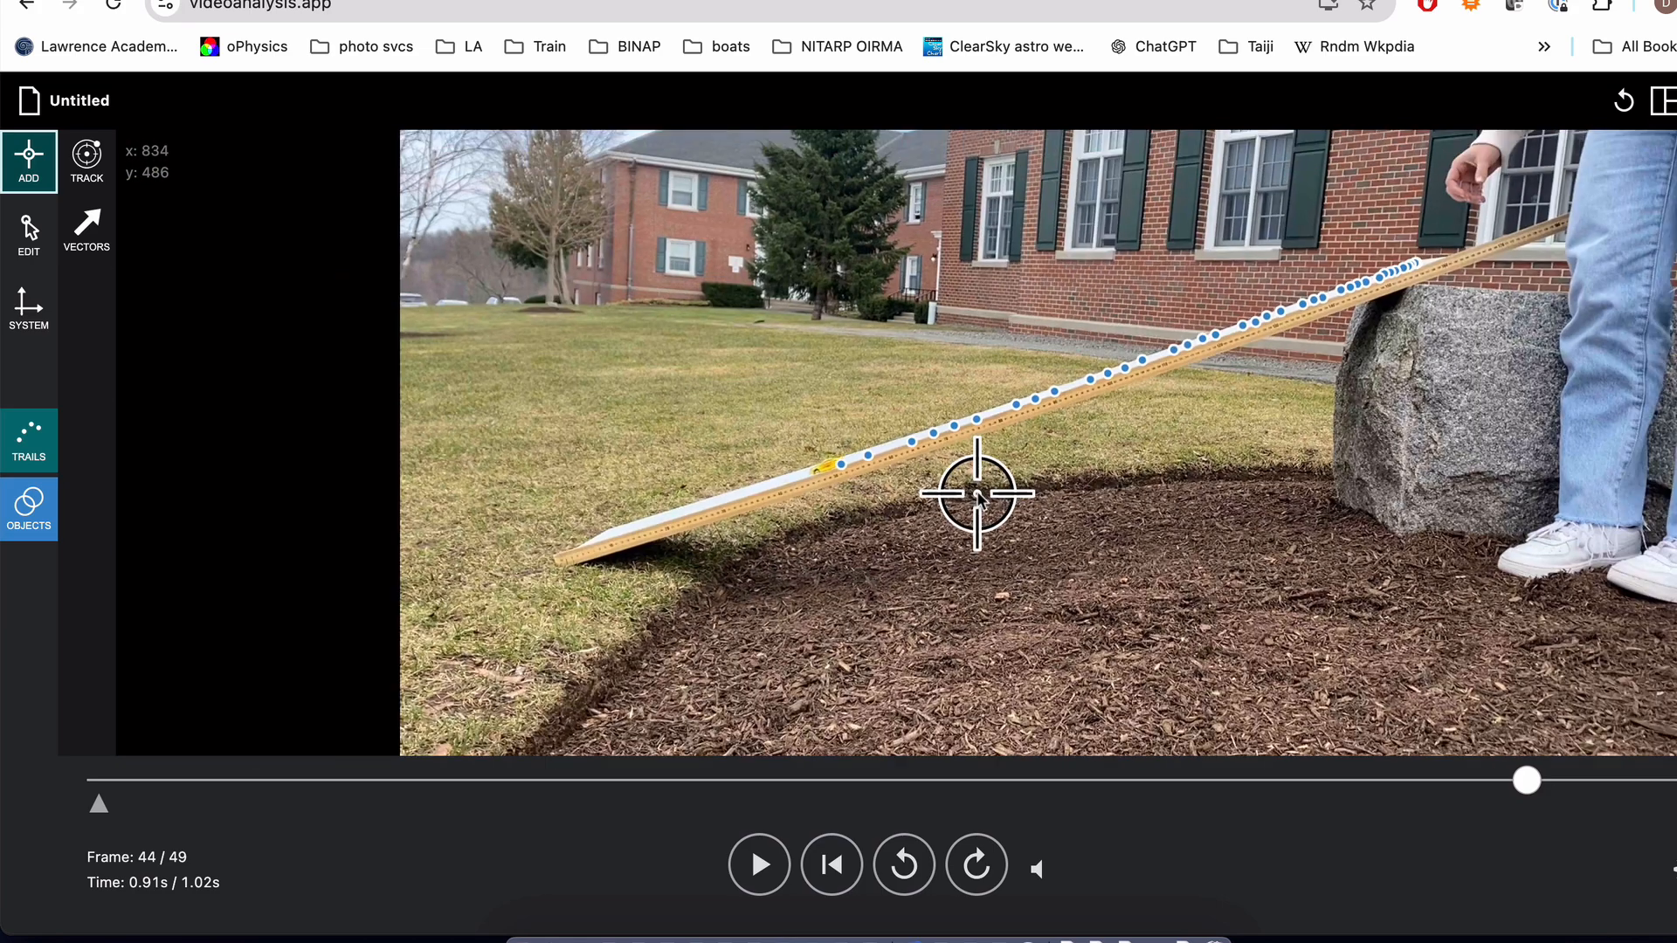
scroll(977, 491, down, 2)
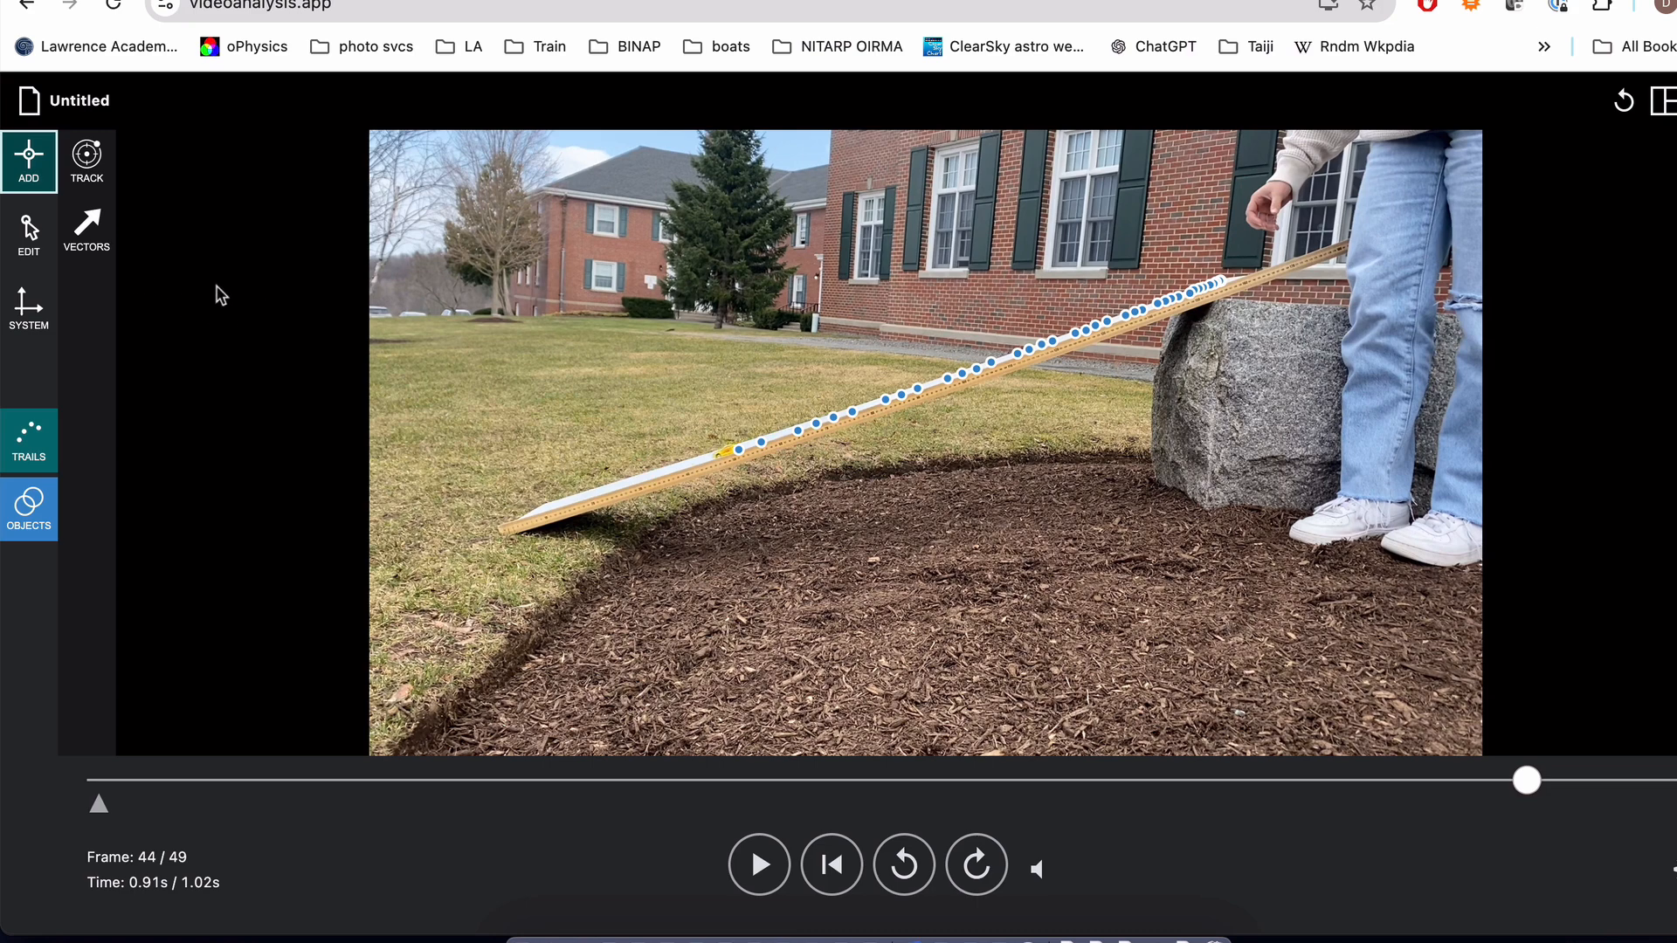
click(39, 320)
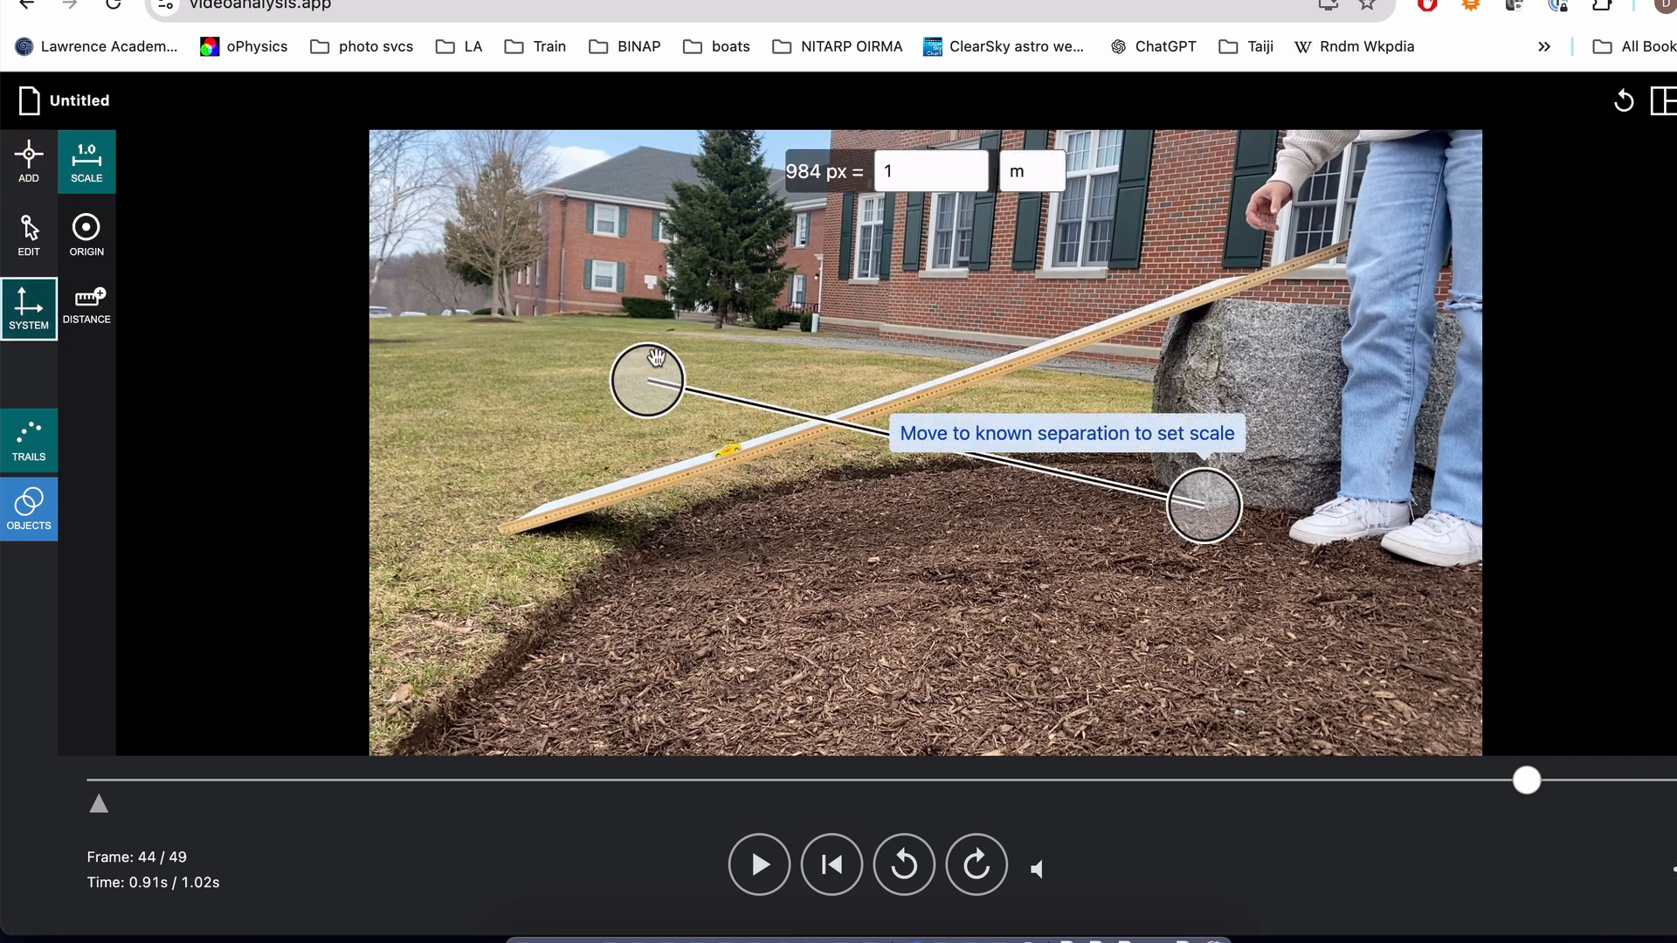
drag(655, 354, 507, 508)
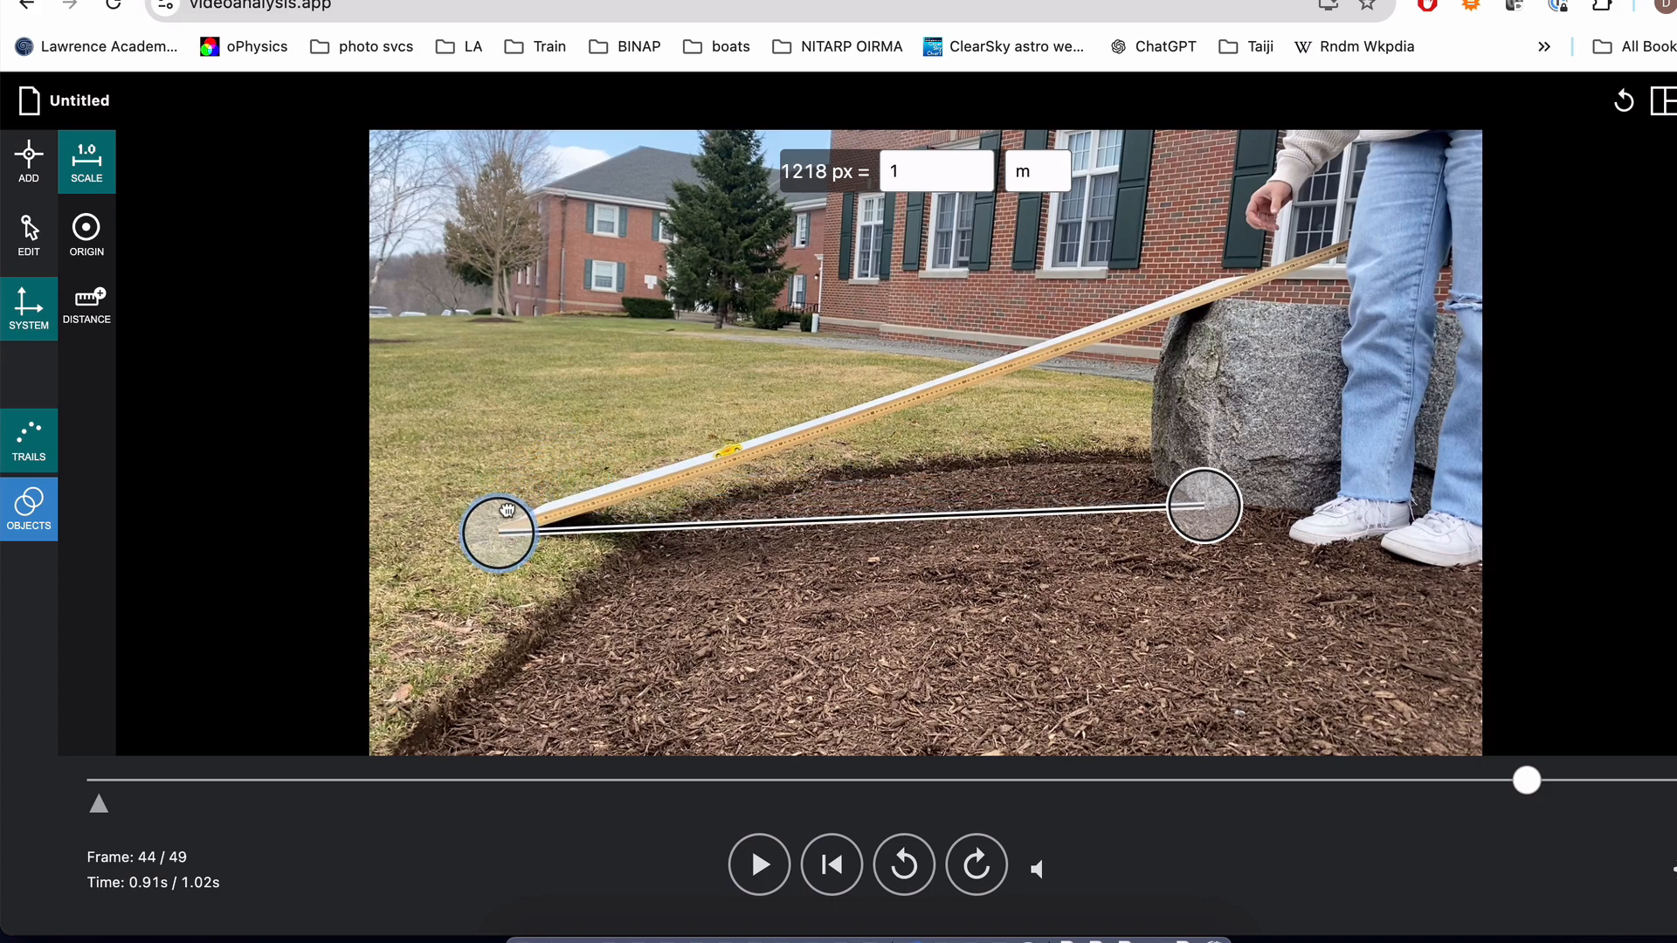
scroll(515, 541, up, 5)
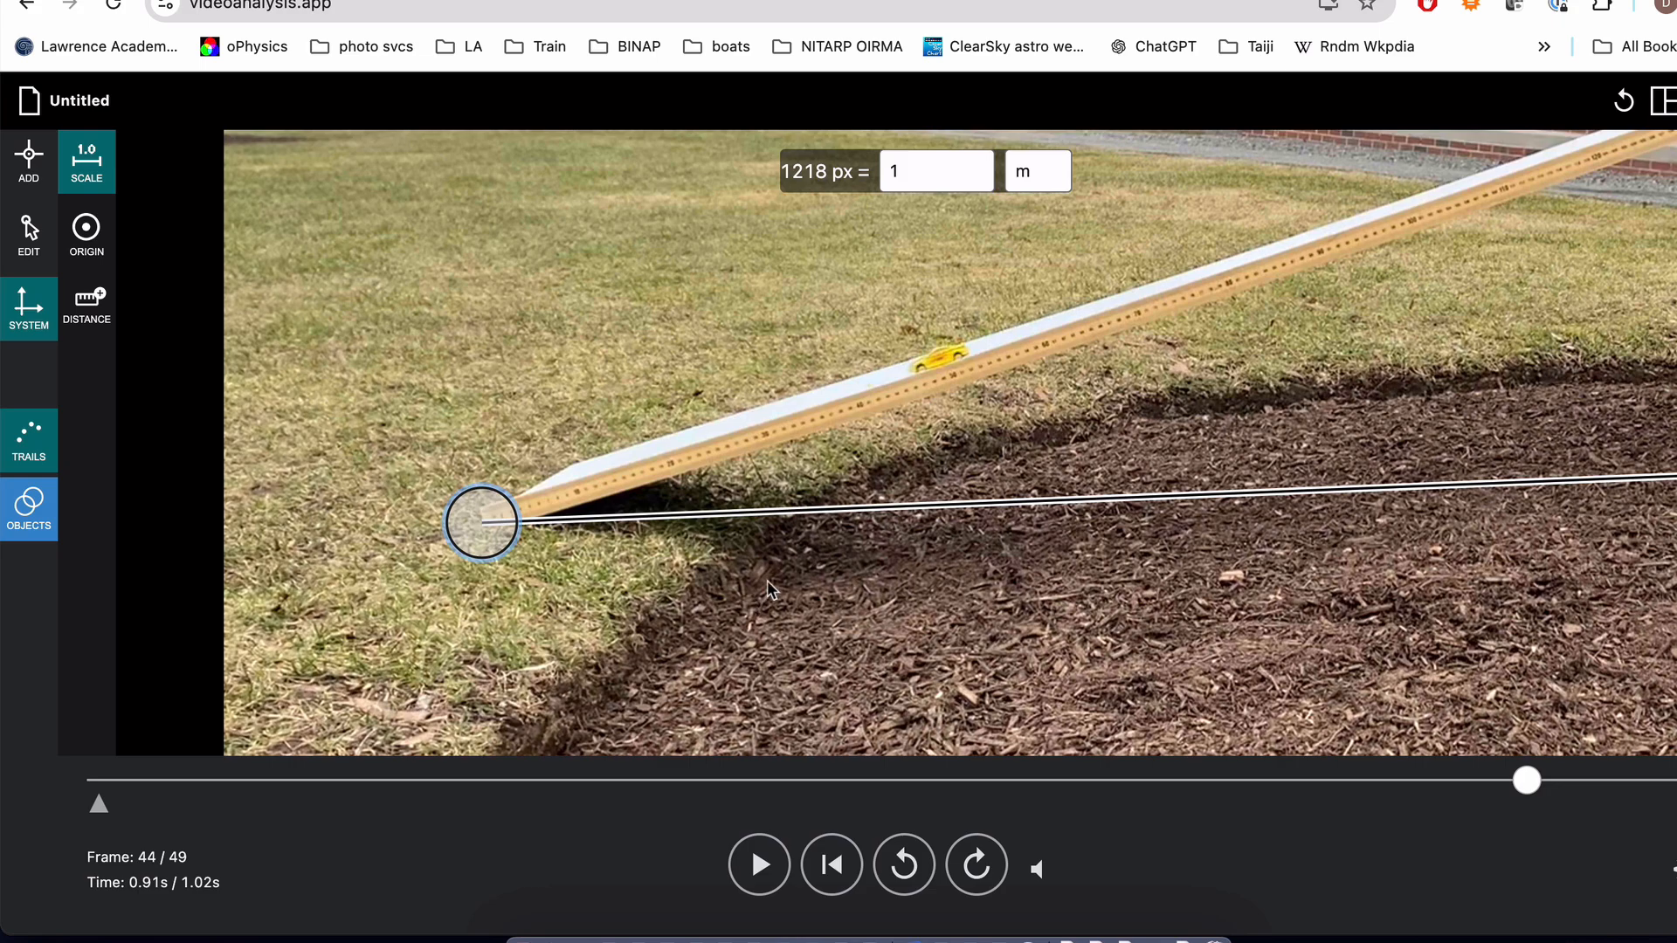
scroll(1343, 420, down, 5)
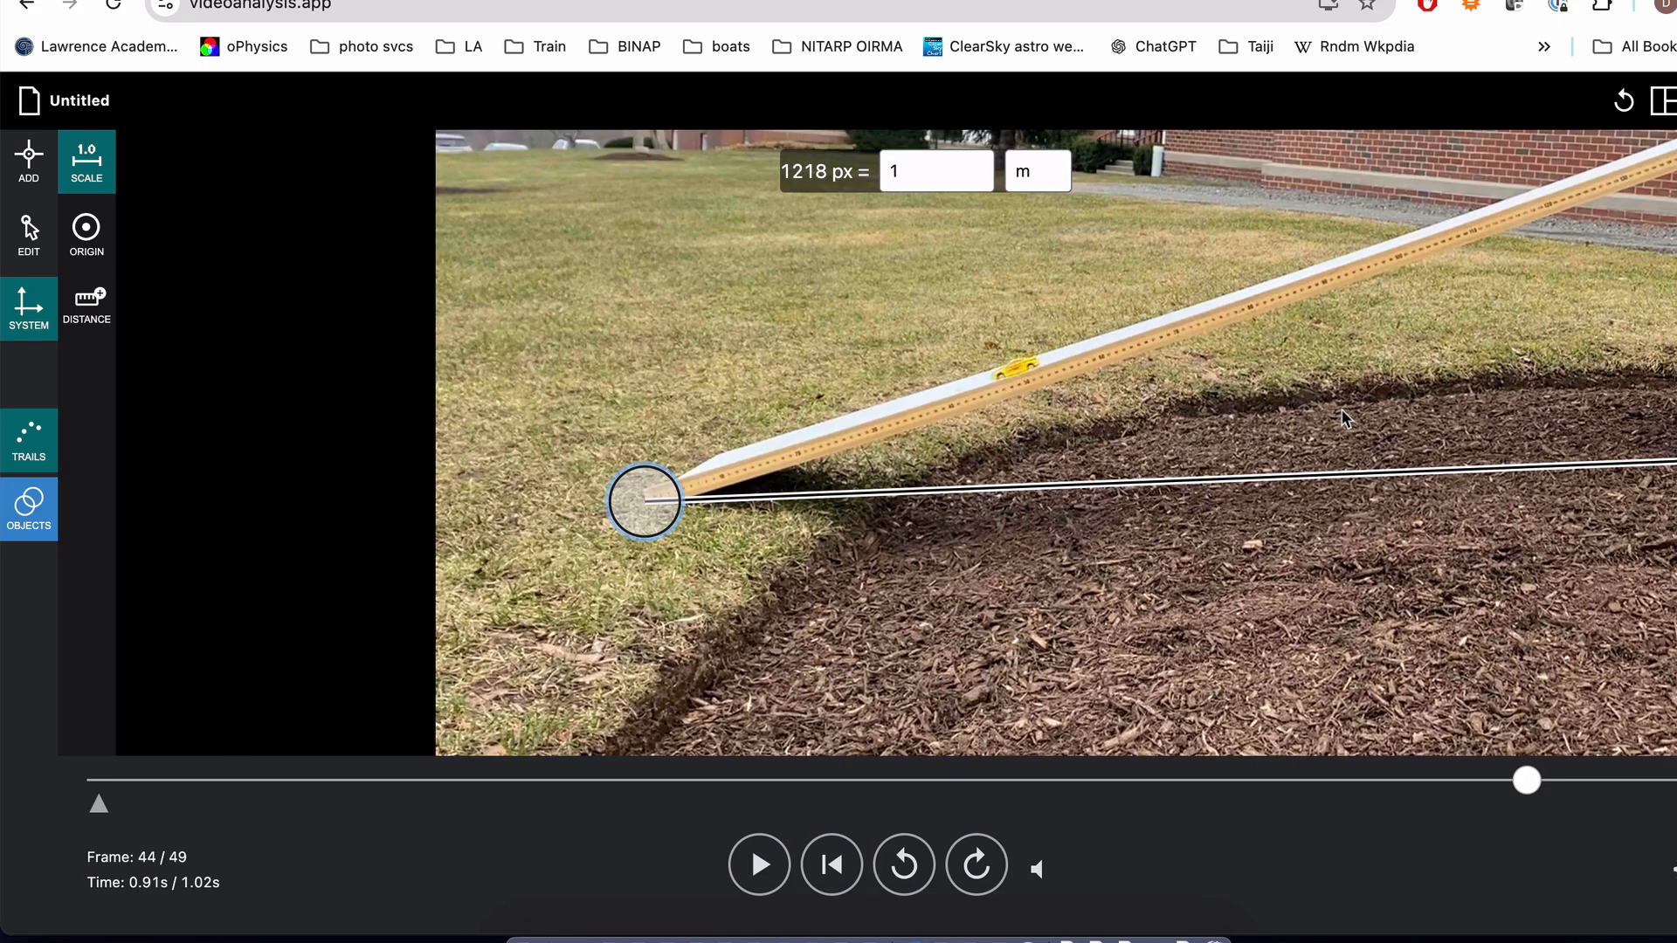
drag(1671, 447, 1327, 333)
scroll(1326, 333, up, 5)
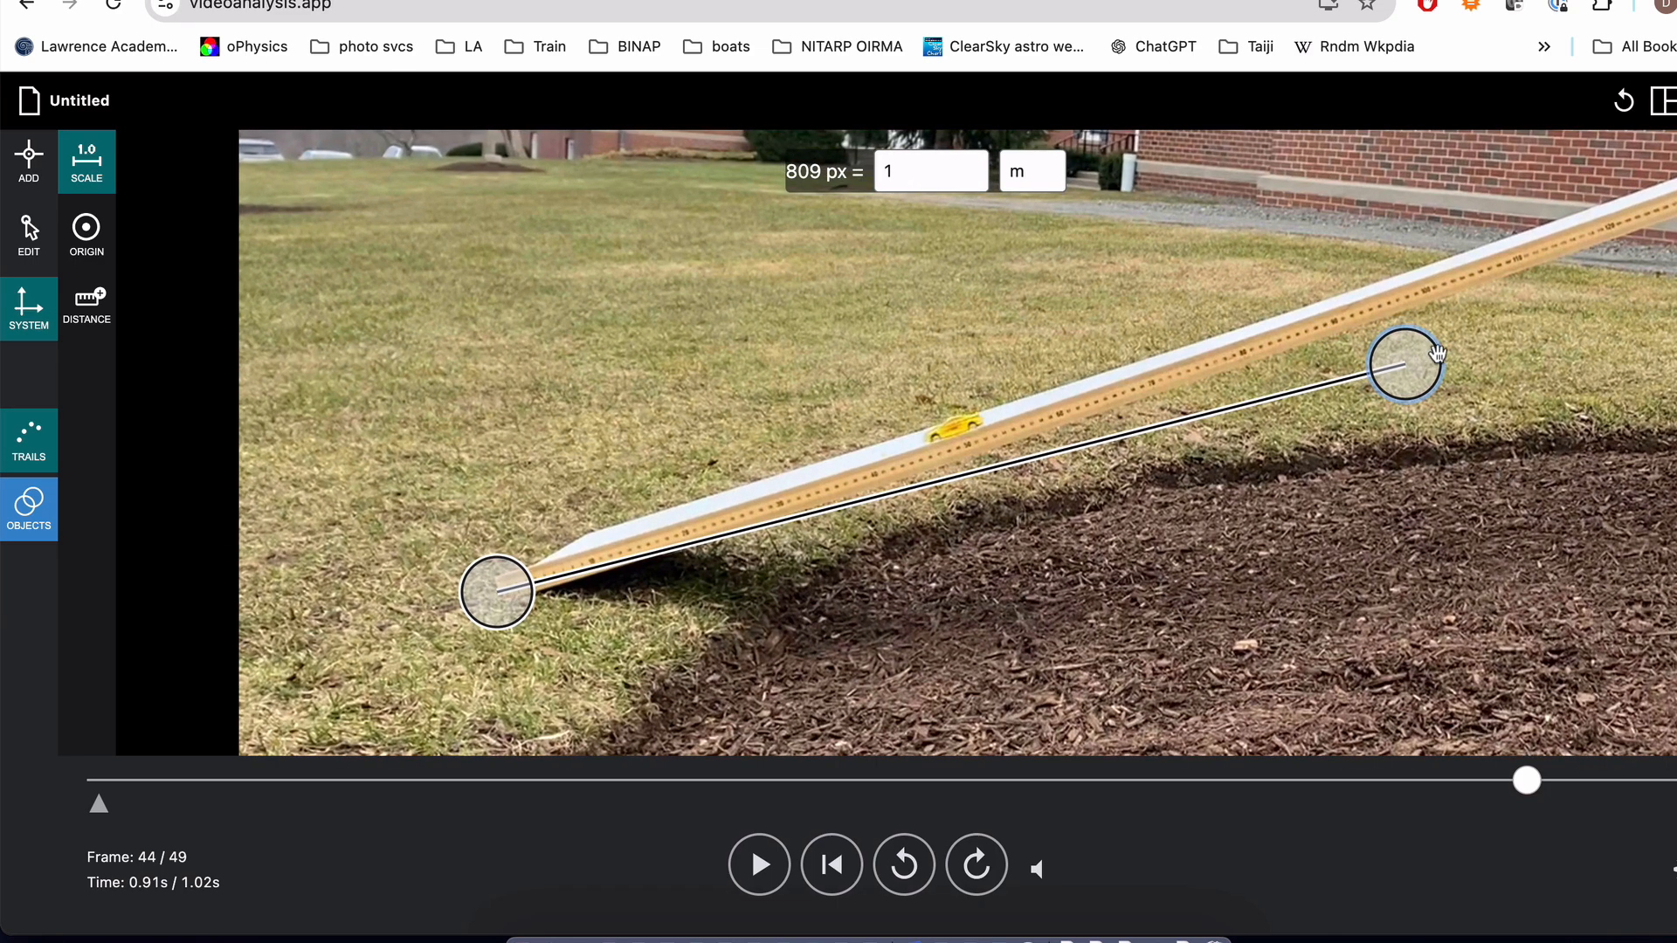
drag(1404, 365, 1430, 300)
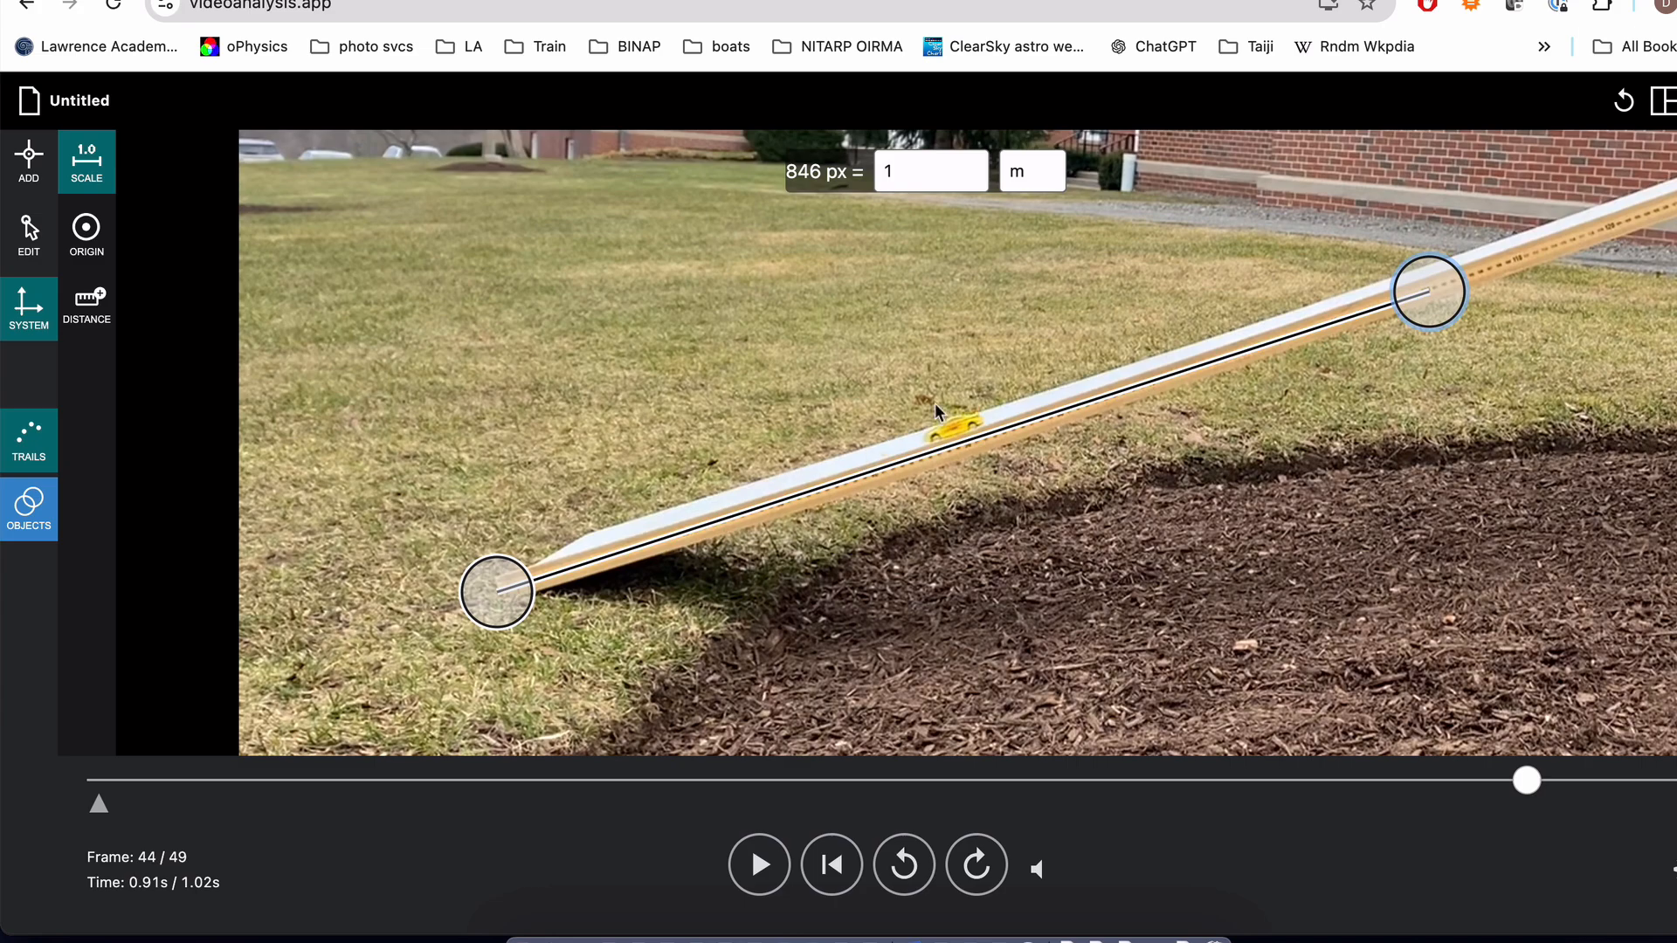
scroll(942, 418, down, 5)
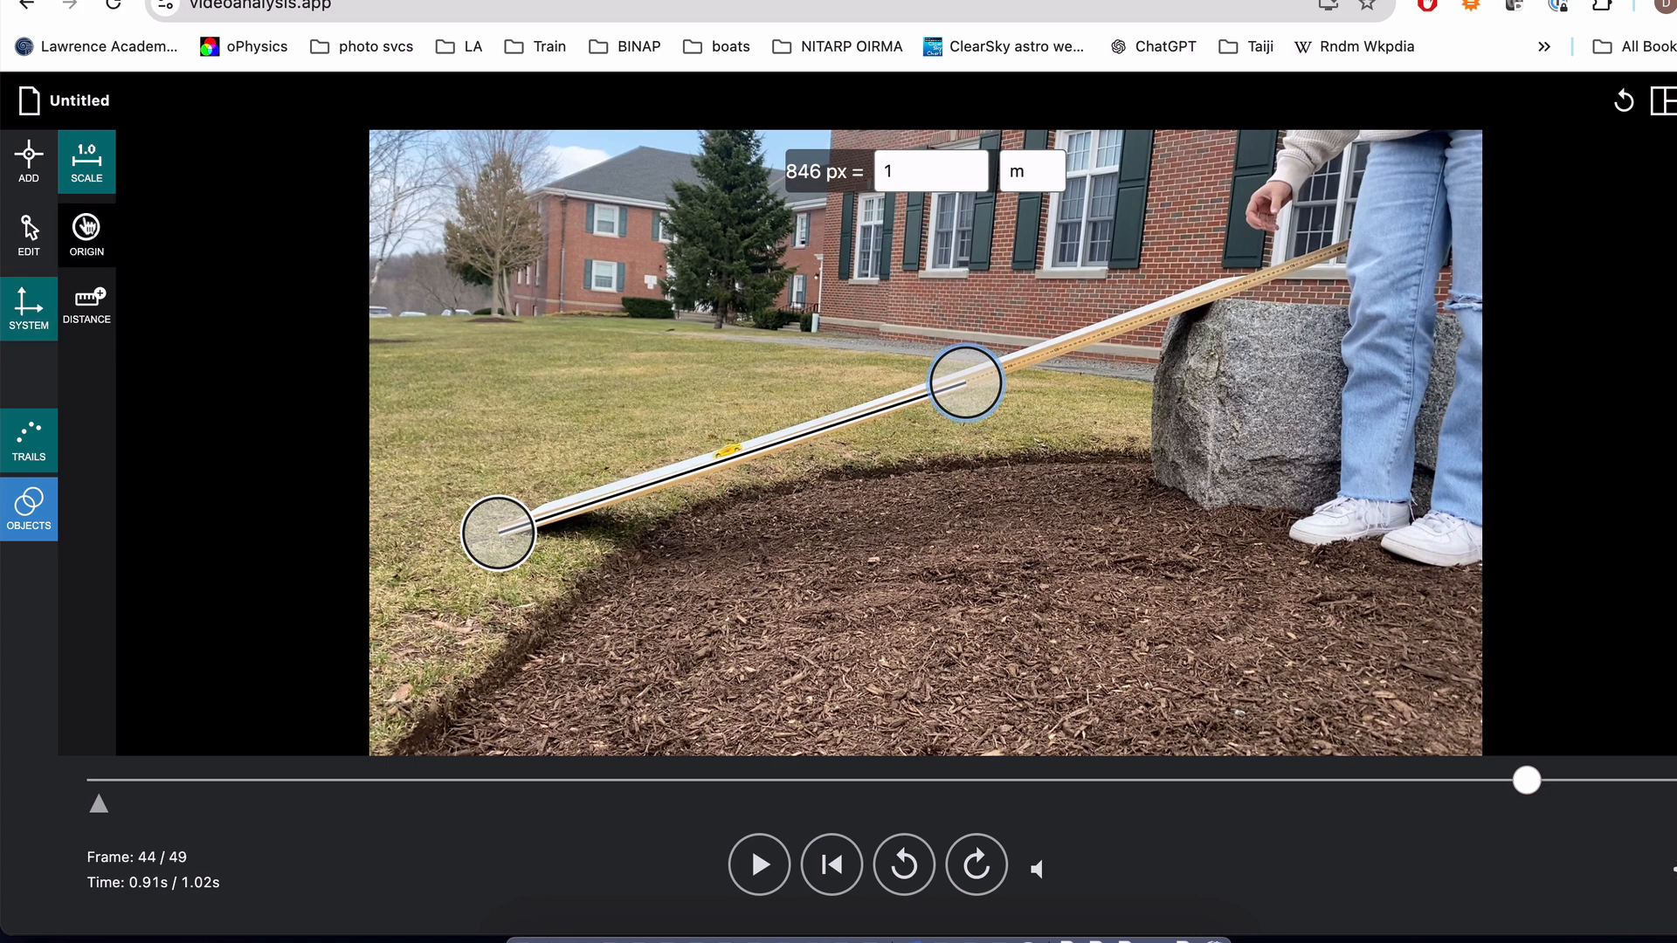
Step: Return the video to frame 4 and place the coordinate origin on the front of the car at the ramp's upper end
click(94, 230)
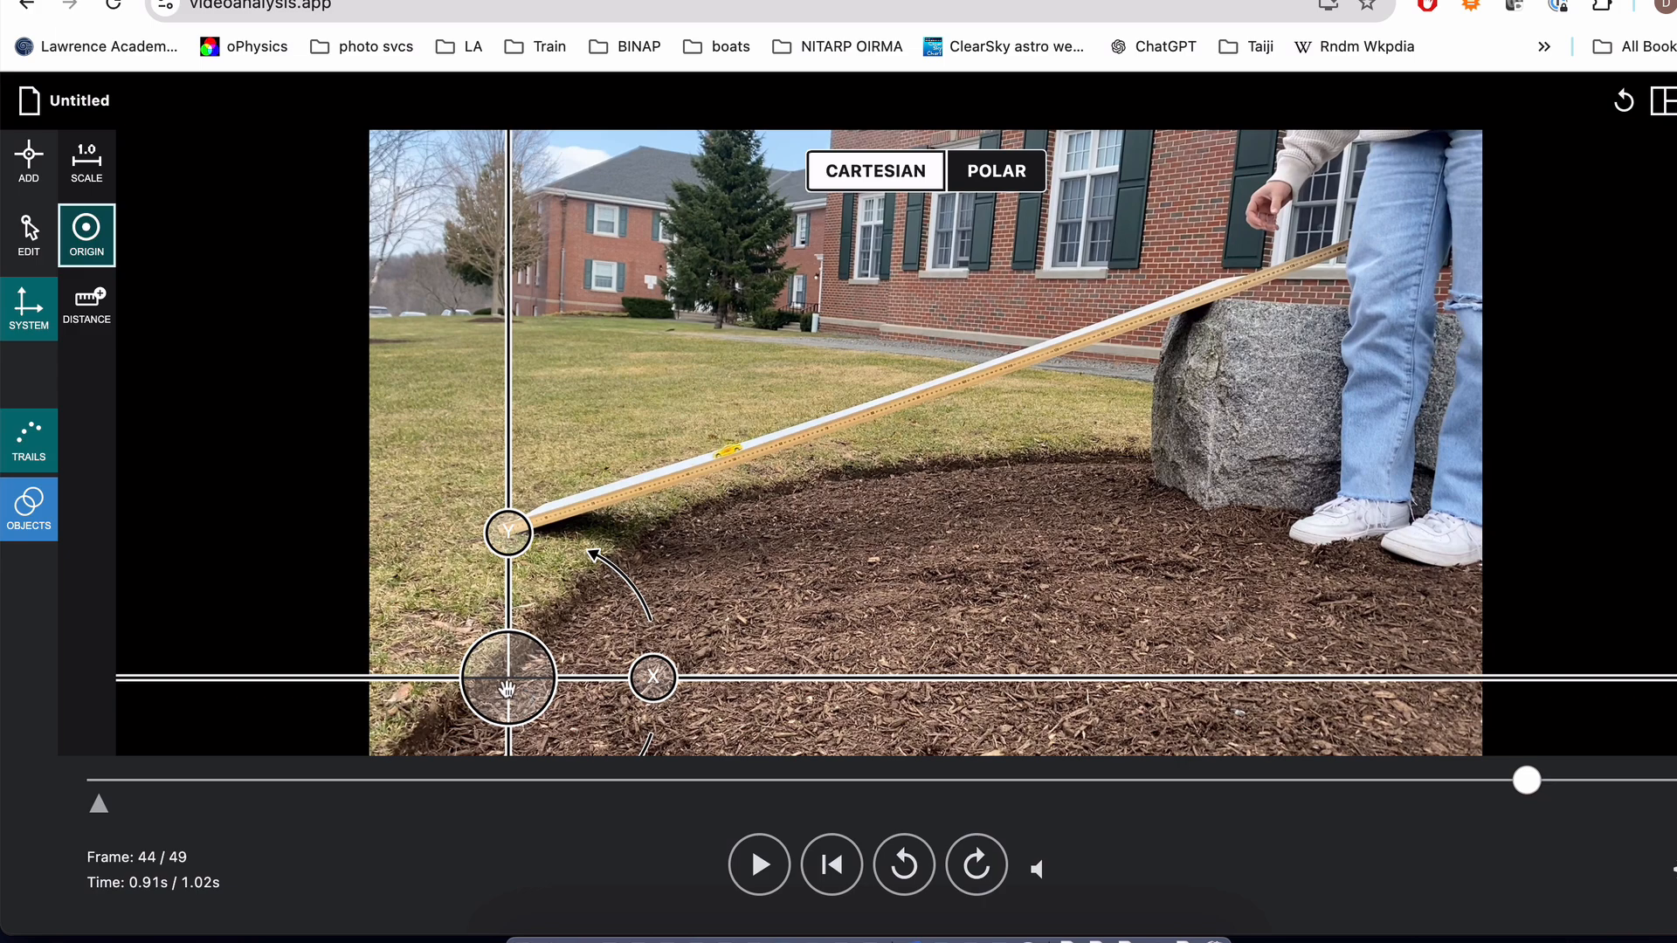
drag(507, 689, 509, 527)
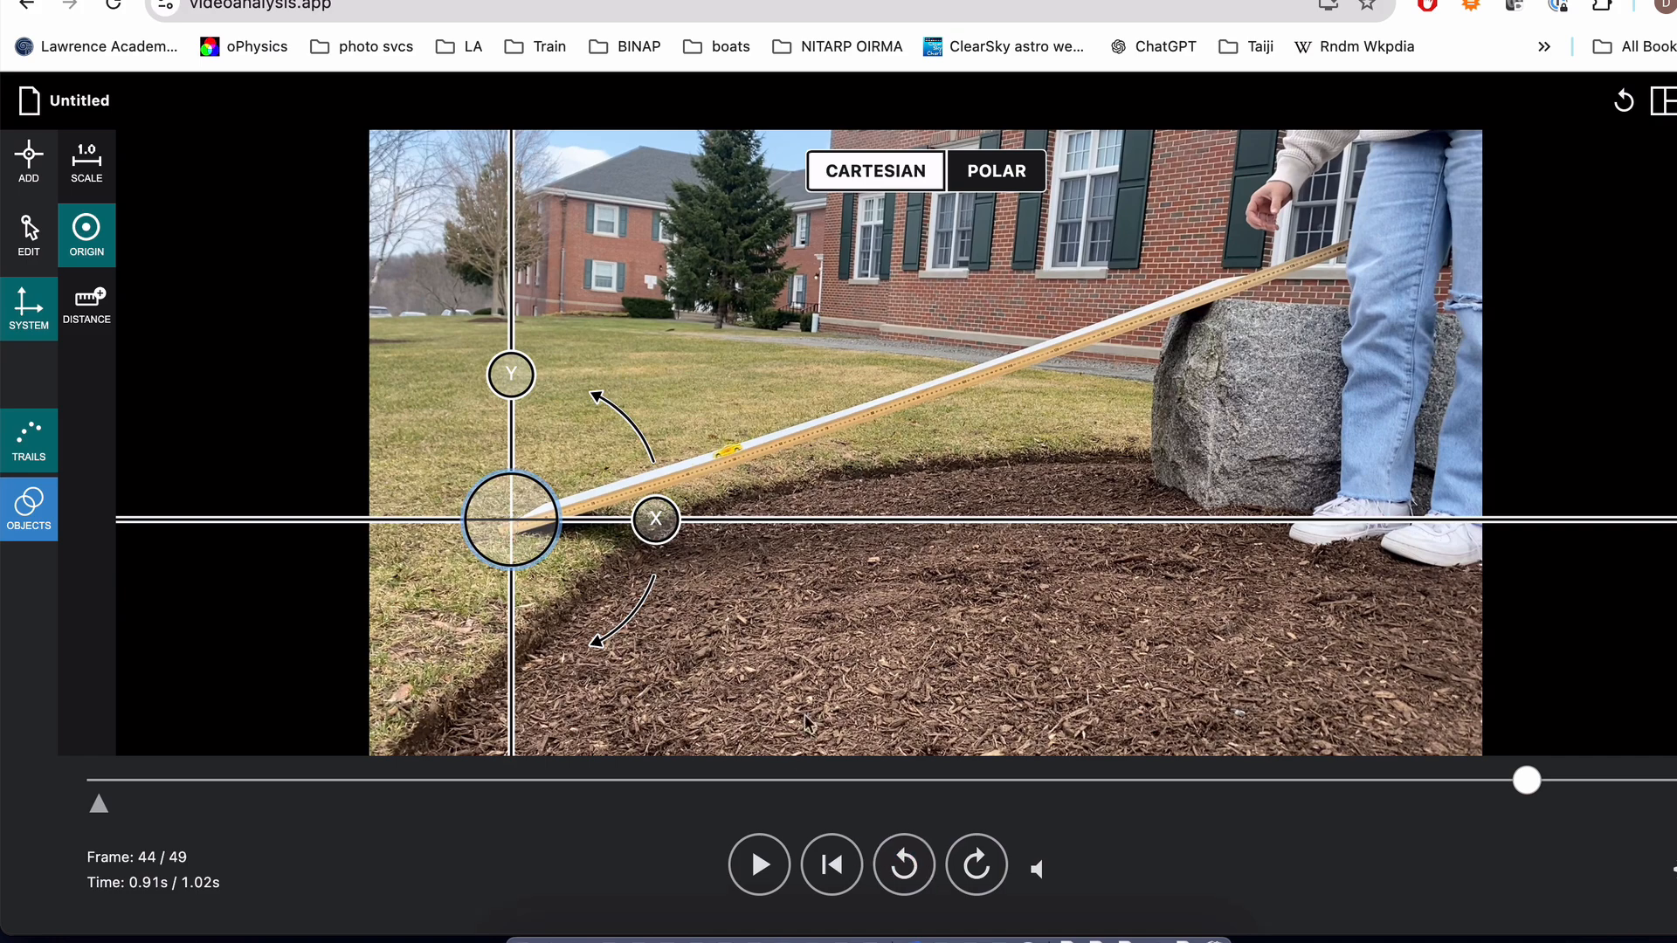
drag(1526, 782, 200, 731)
drag(511, 519, 1147, 310)
scroll(1146, 310, up, 5)
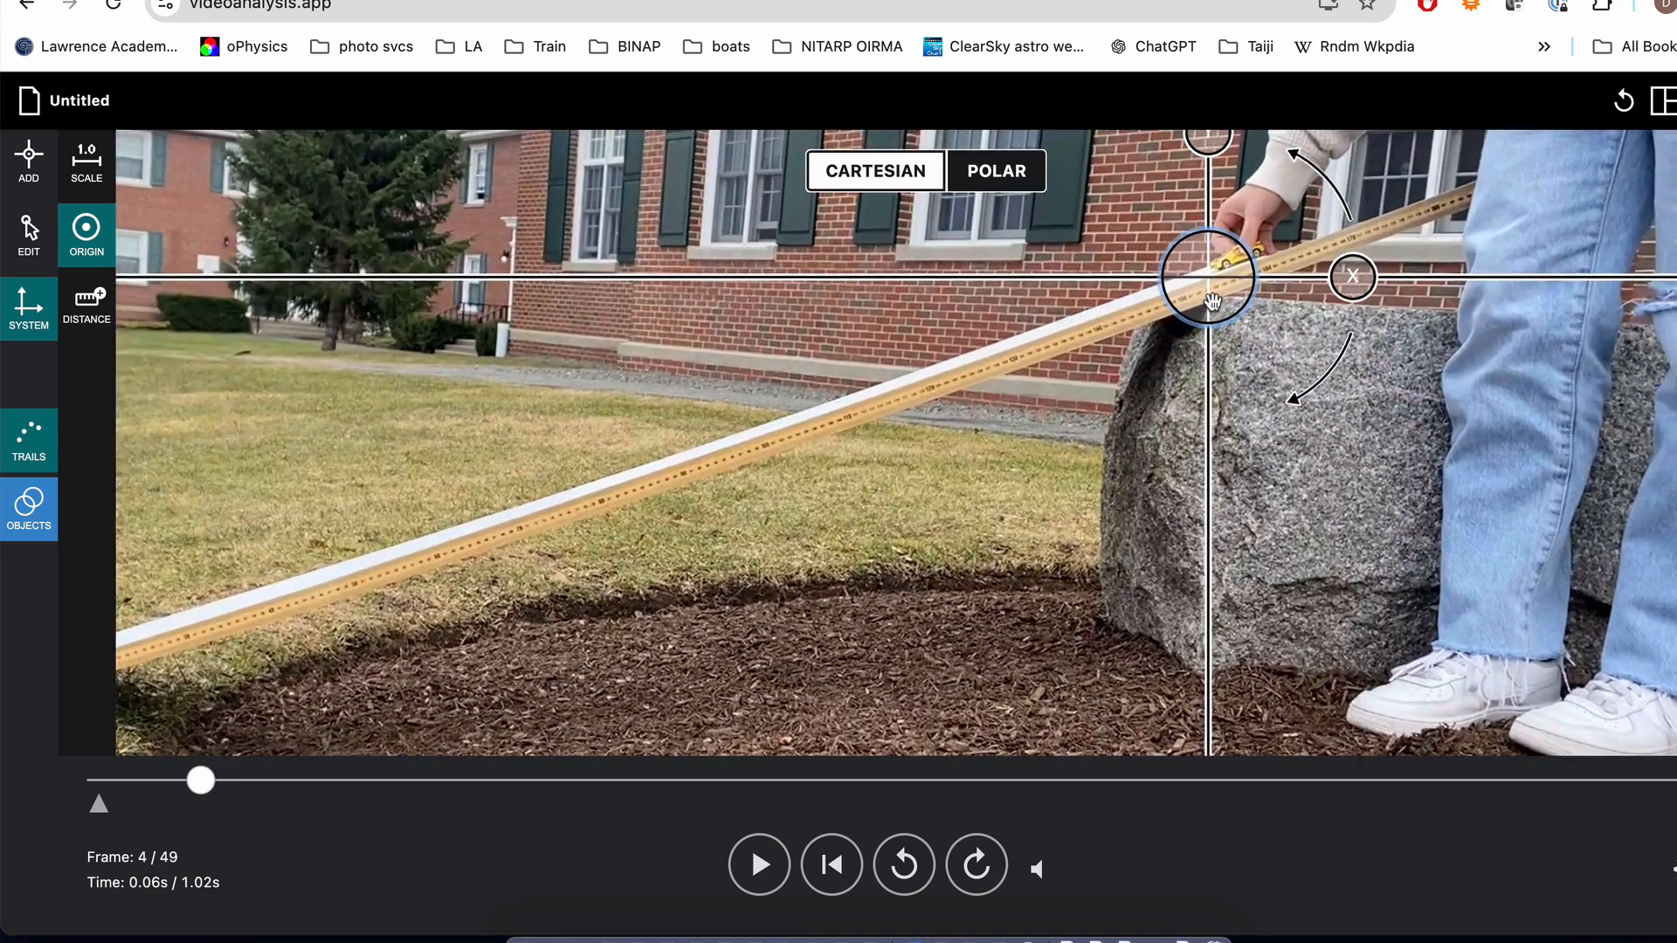
mouse_move(1213, 302)
mouse_down()
mouse_move(1235, 297)
mouse_move(1229, 282)
mouse_up()
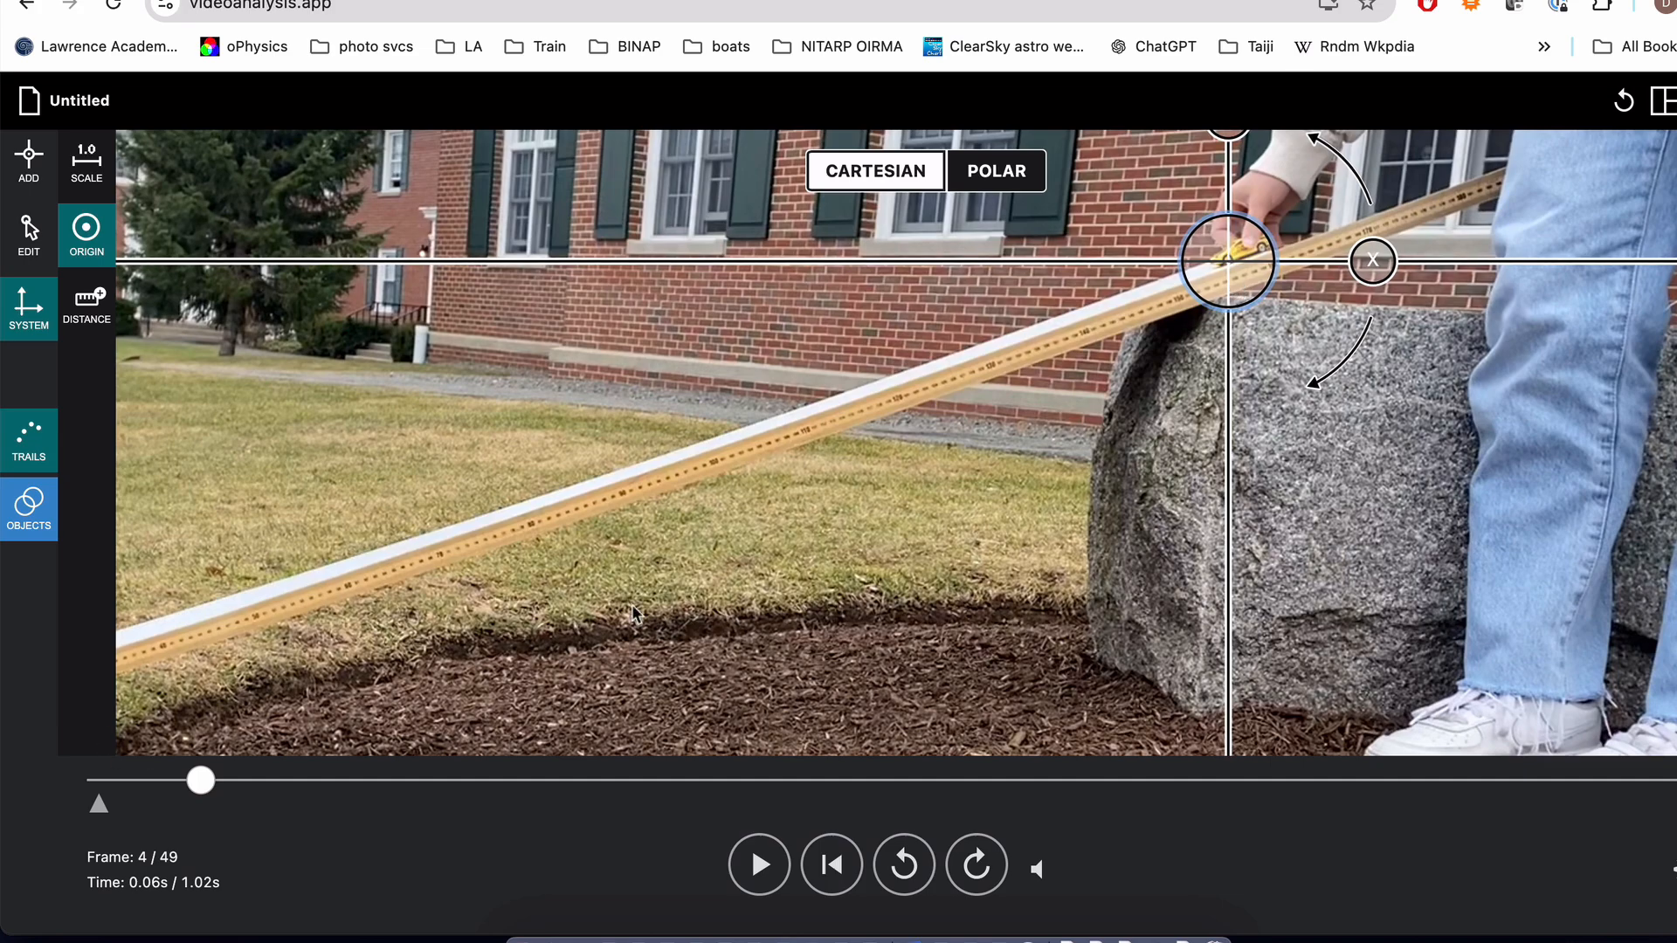
Step: Rotate the Cartesian axes so the positive X axis points down the slope, parallel to the ramp
scroll(632, 605, down, 3)
scroll(632, 605, down, 3)
scroll(631, 604, up, 2)
scroll(632, 604, down, 3)
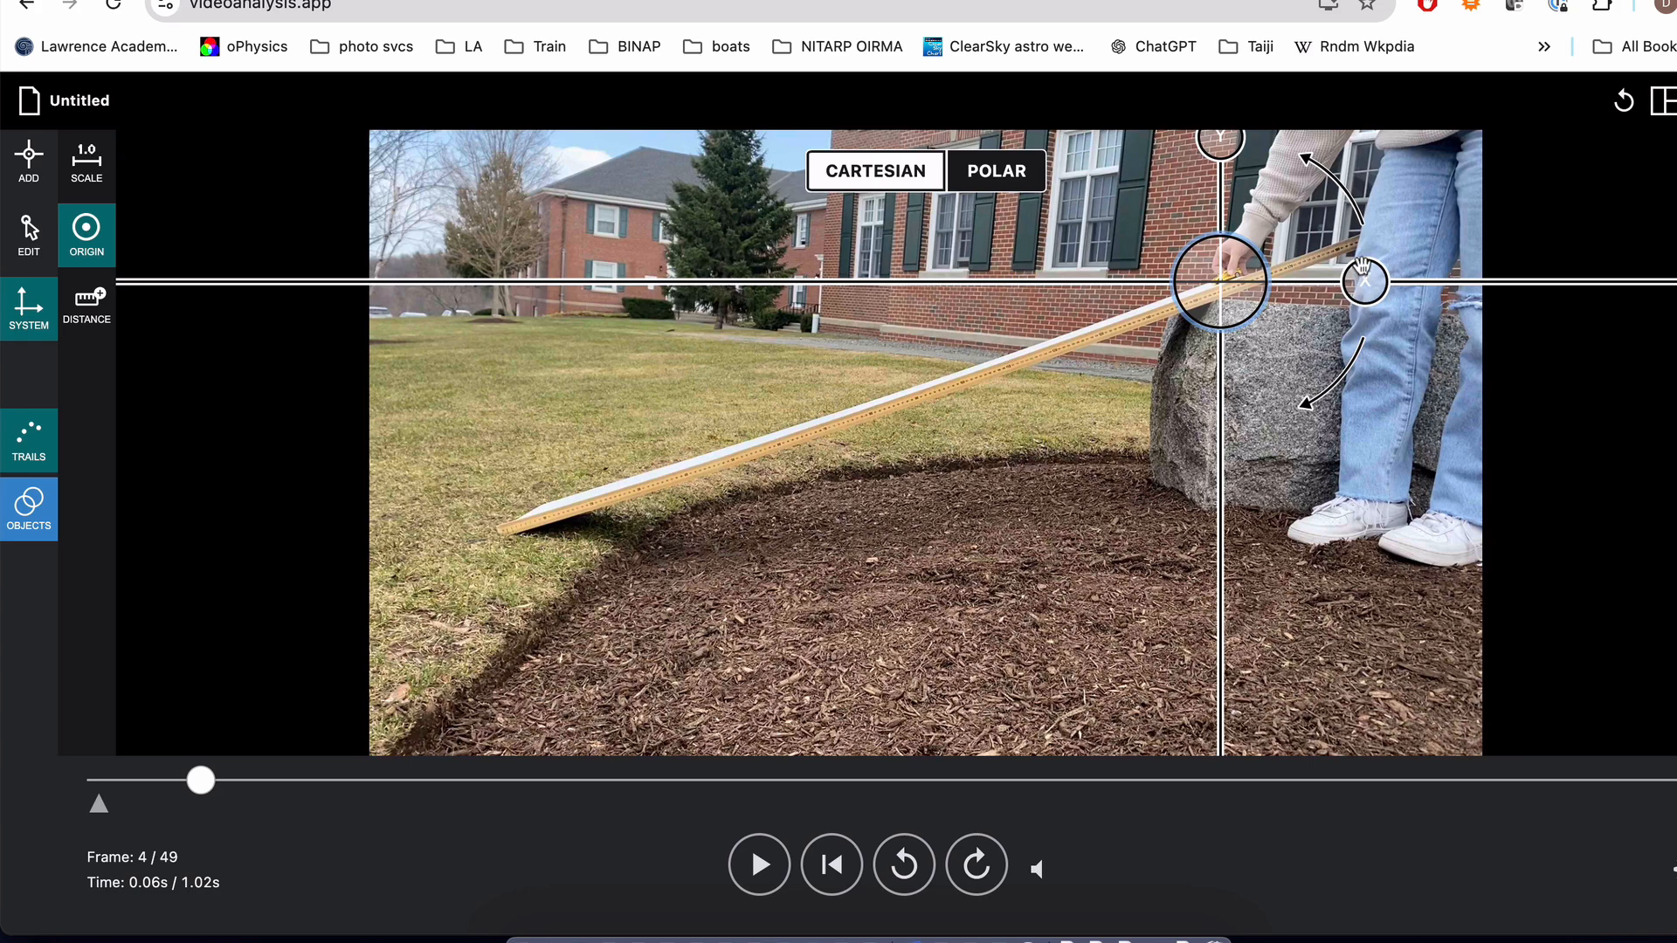
drag(1365, 280, 966, 367)
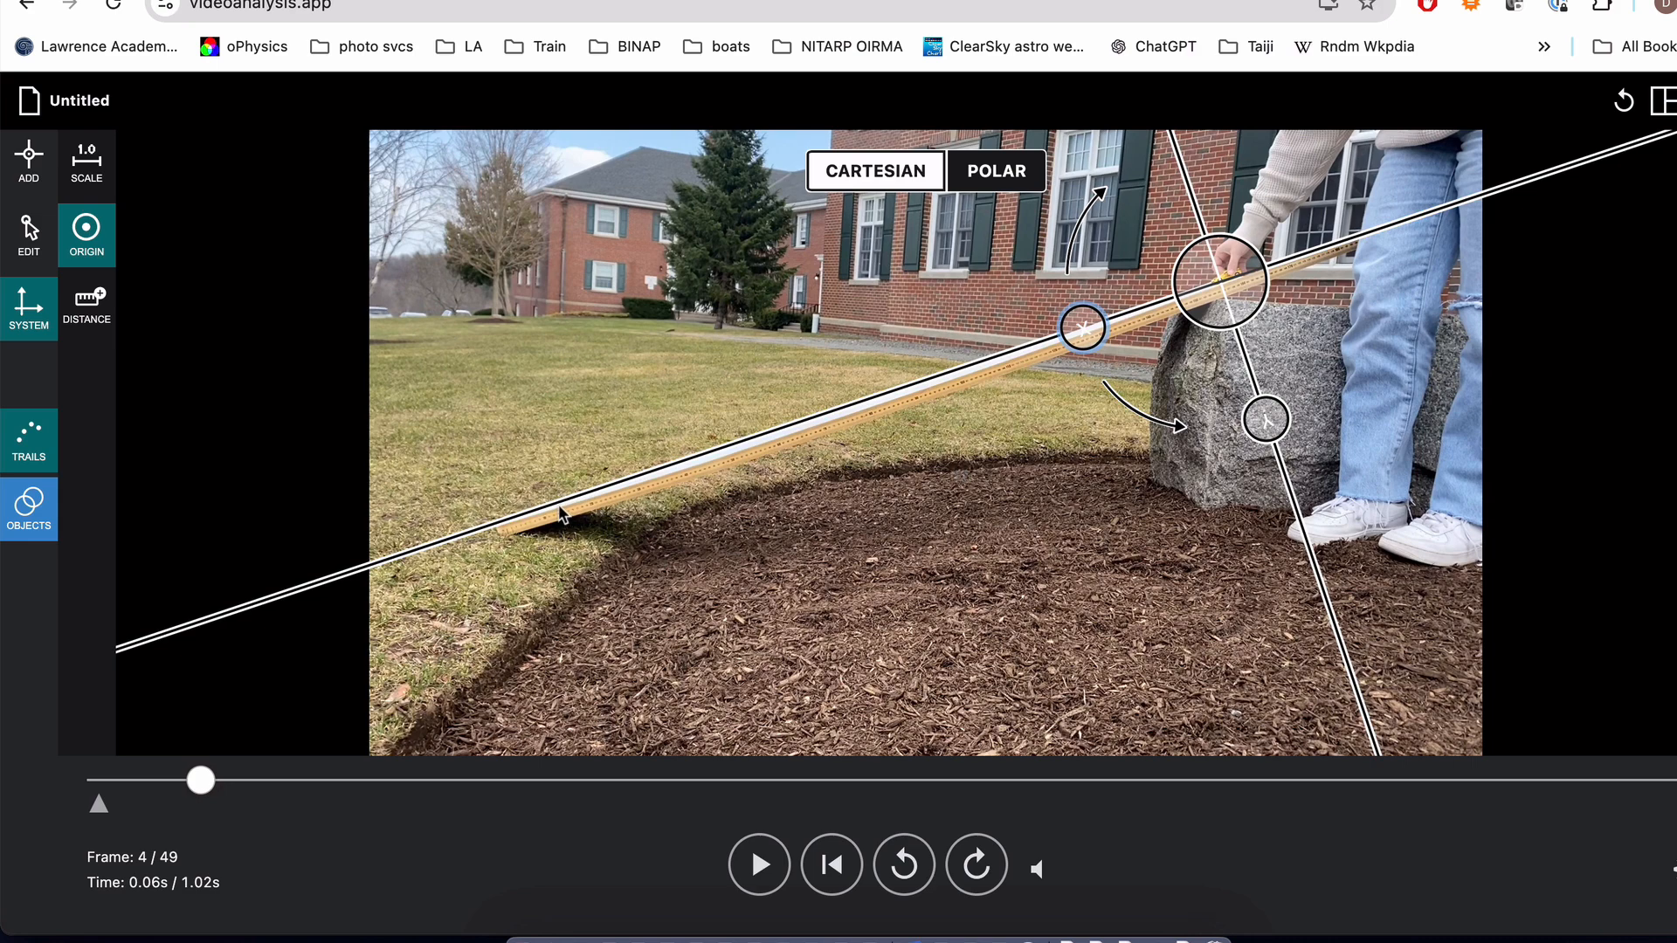
Step: Show the data table and one graph beside the video, and hide the data table again to leave only the graph
click(1665, 103)
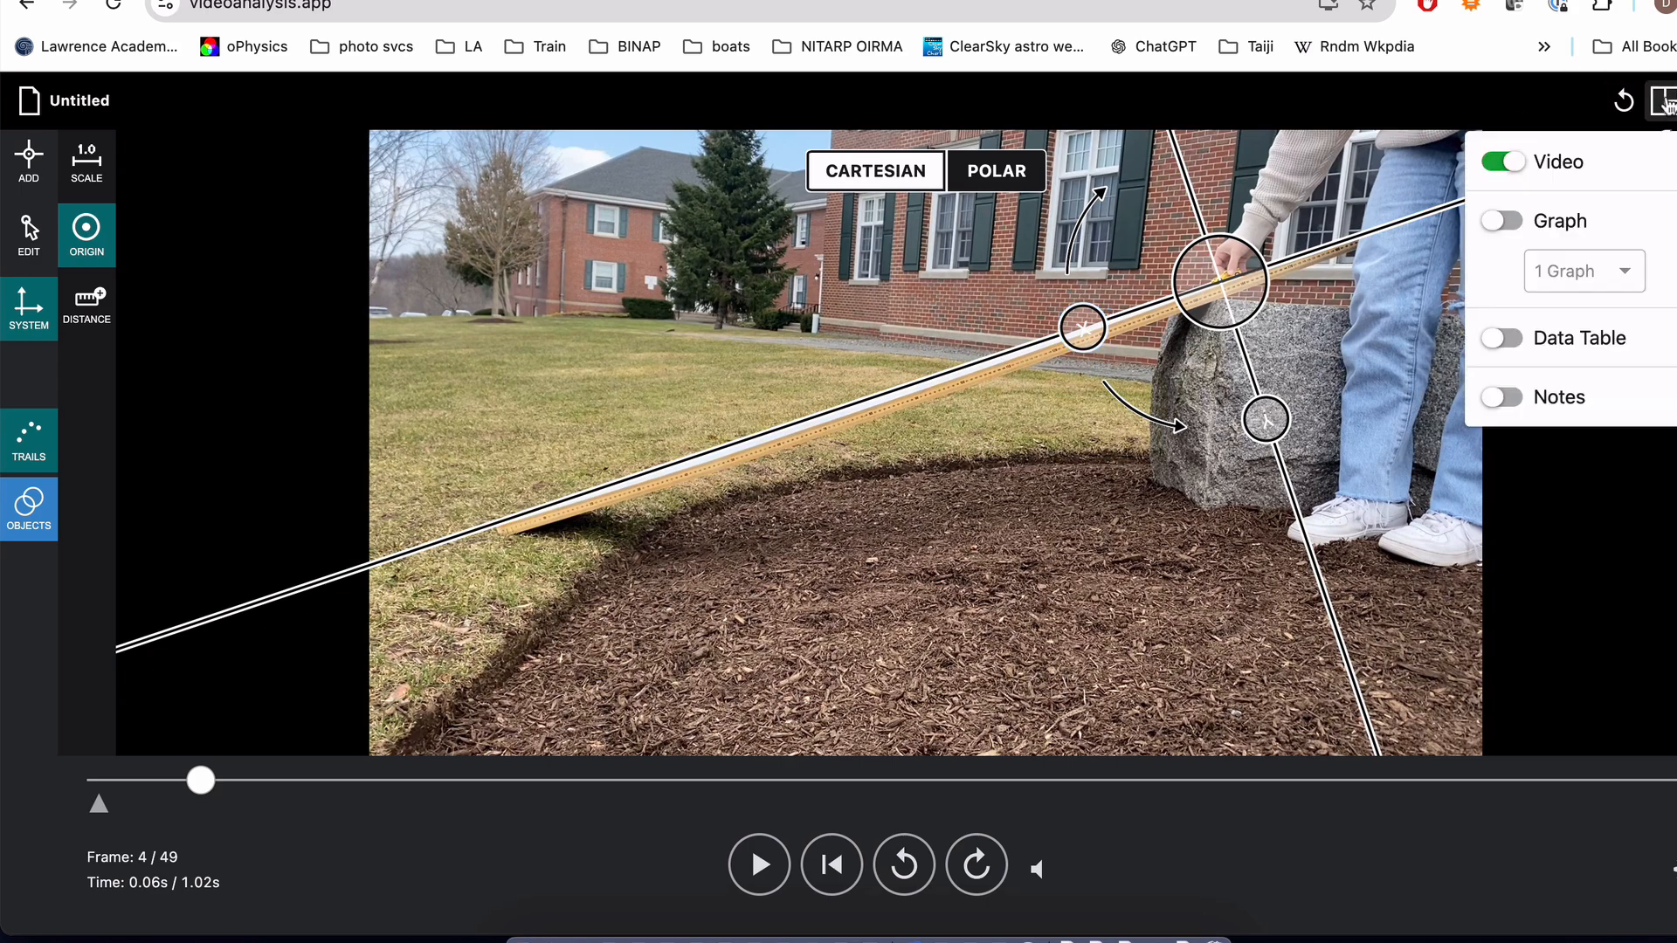
click(1532, 340)
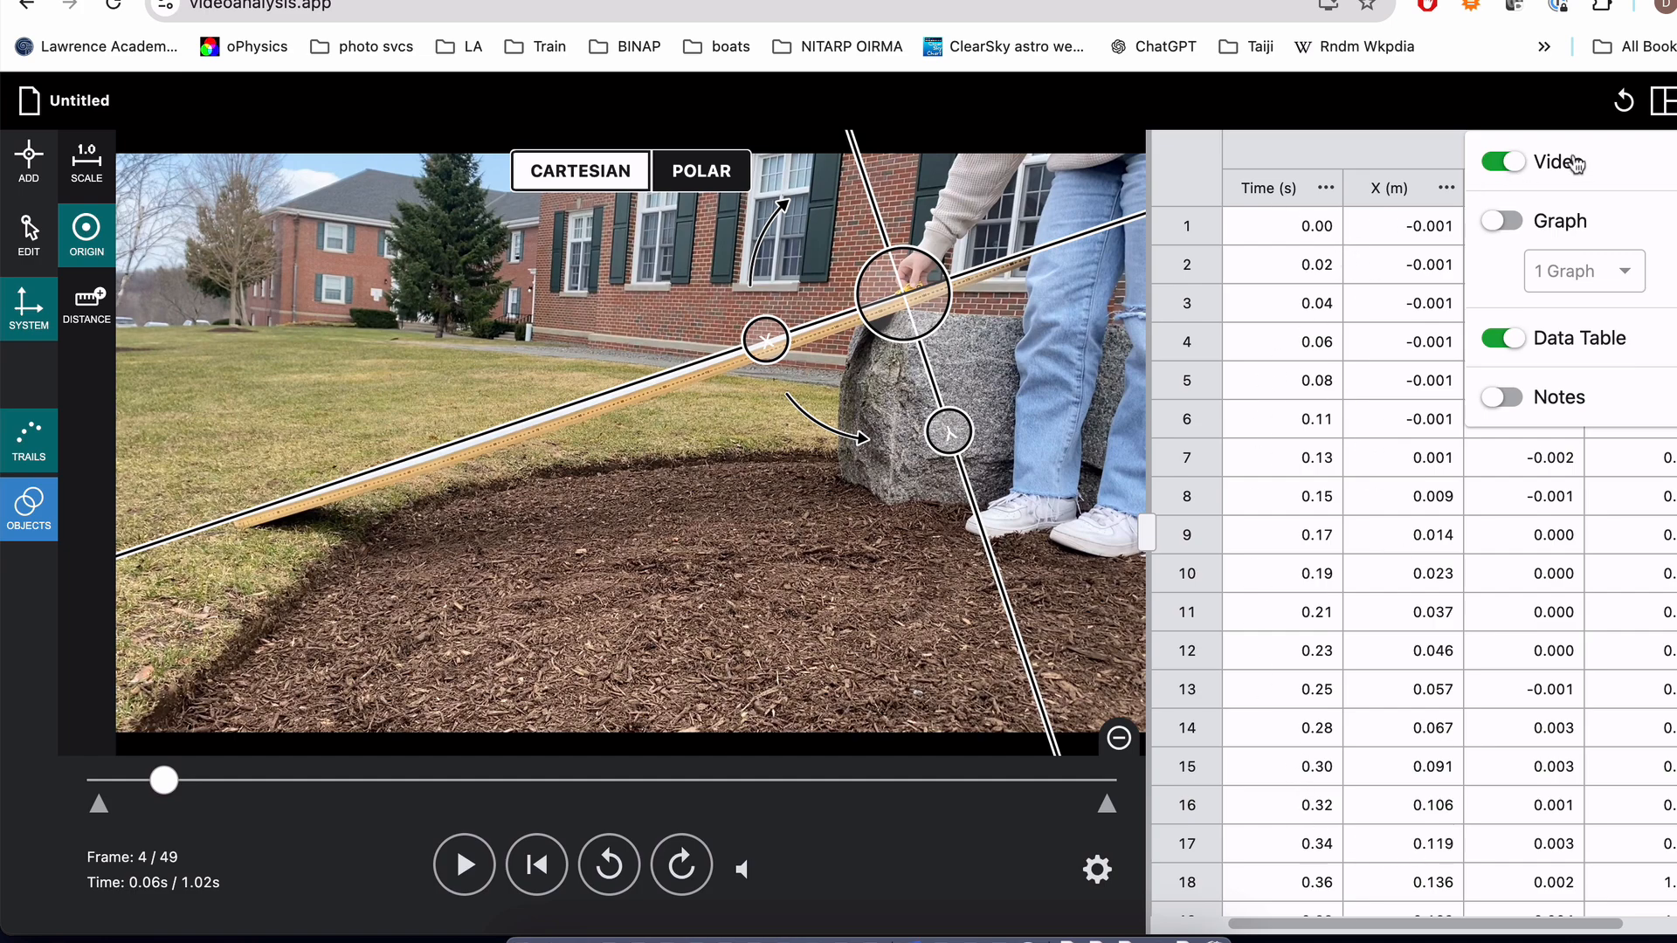
click(1504, 221)
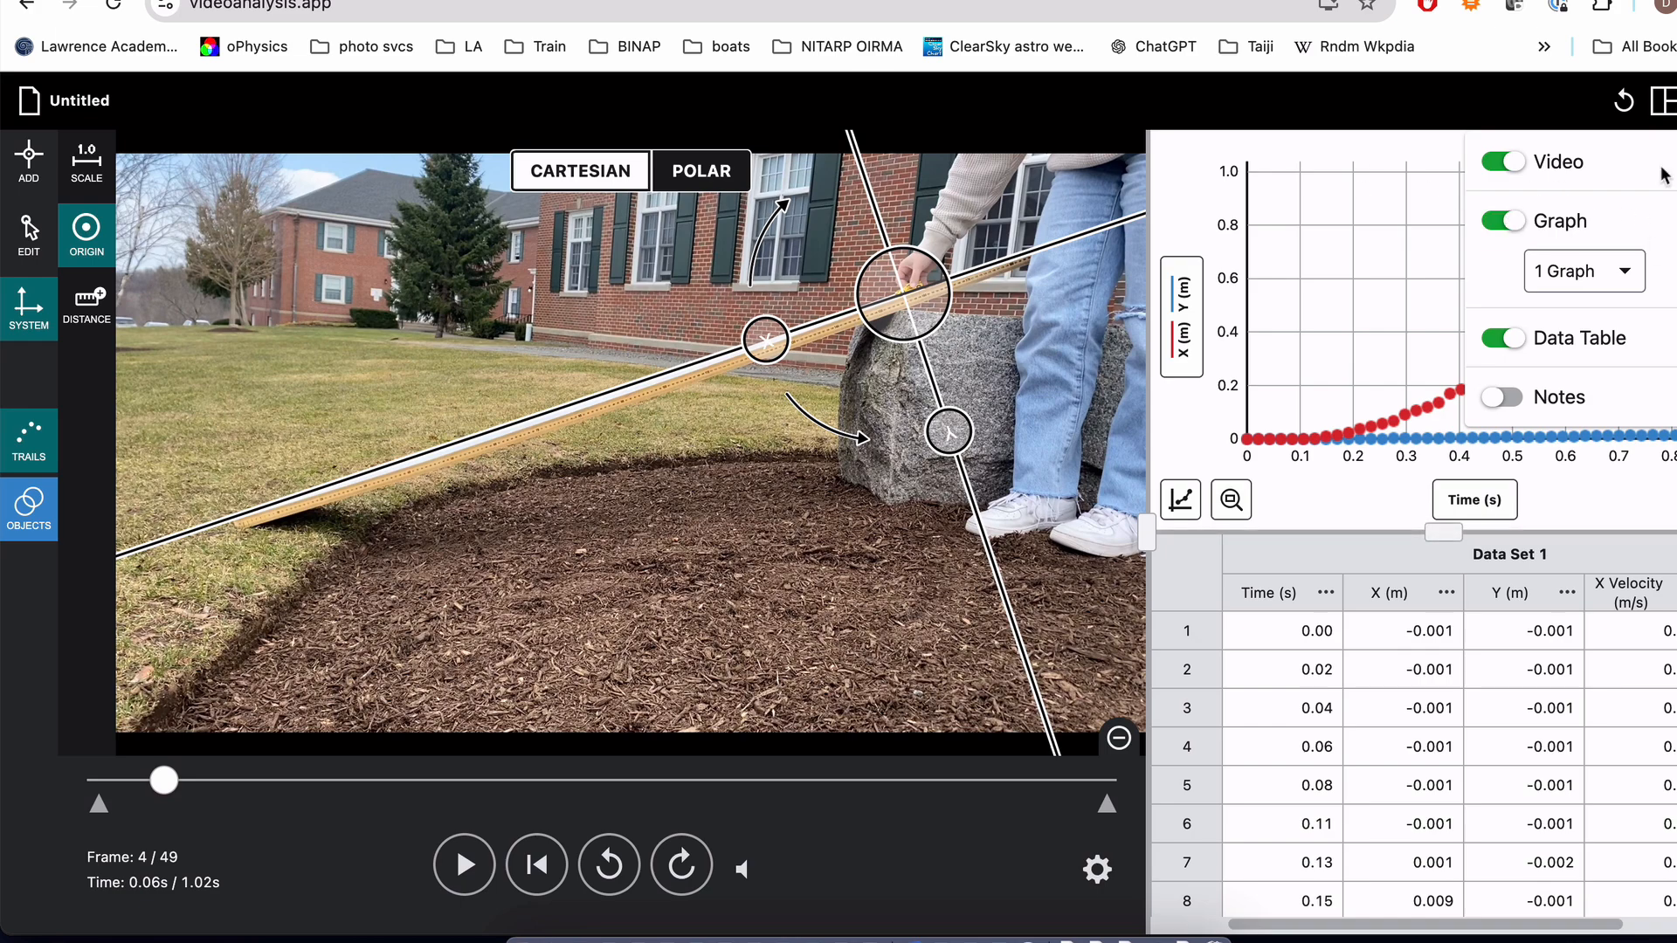
click(1670, 105)
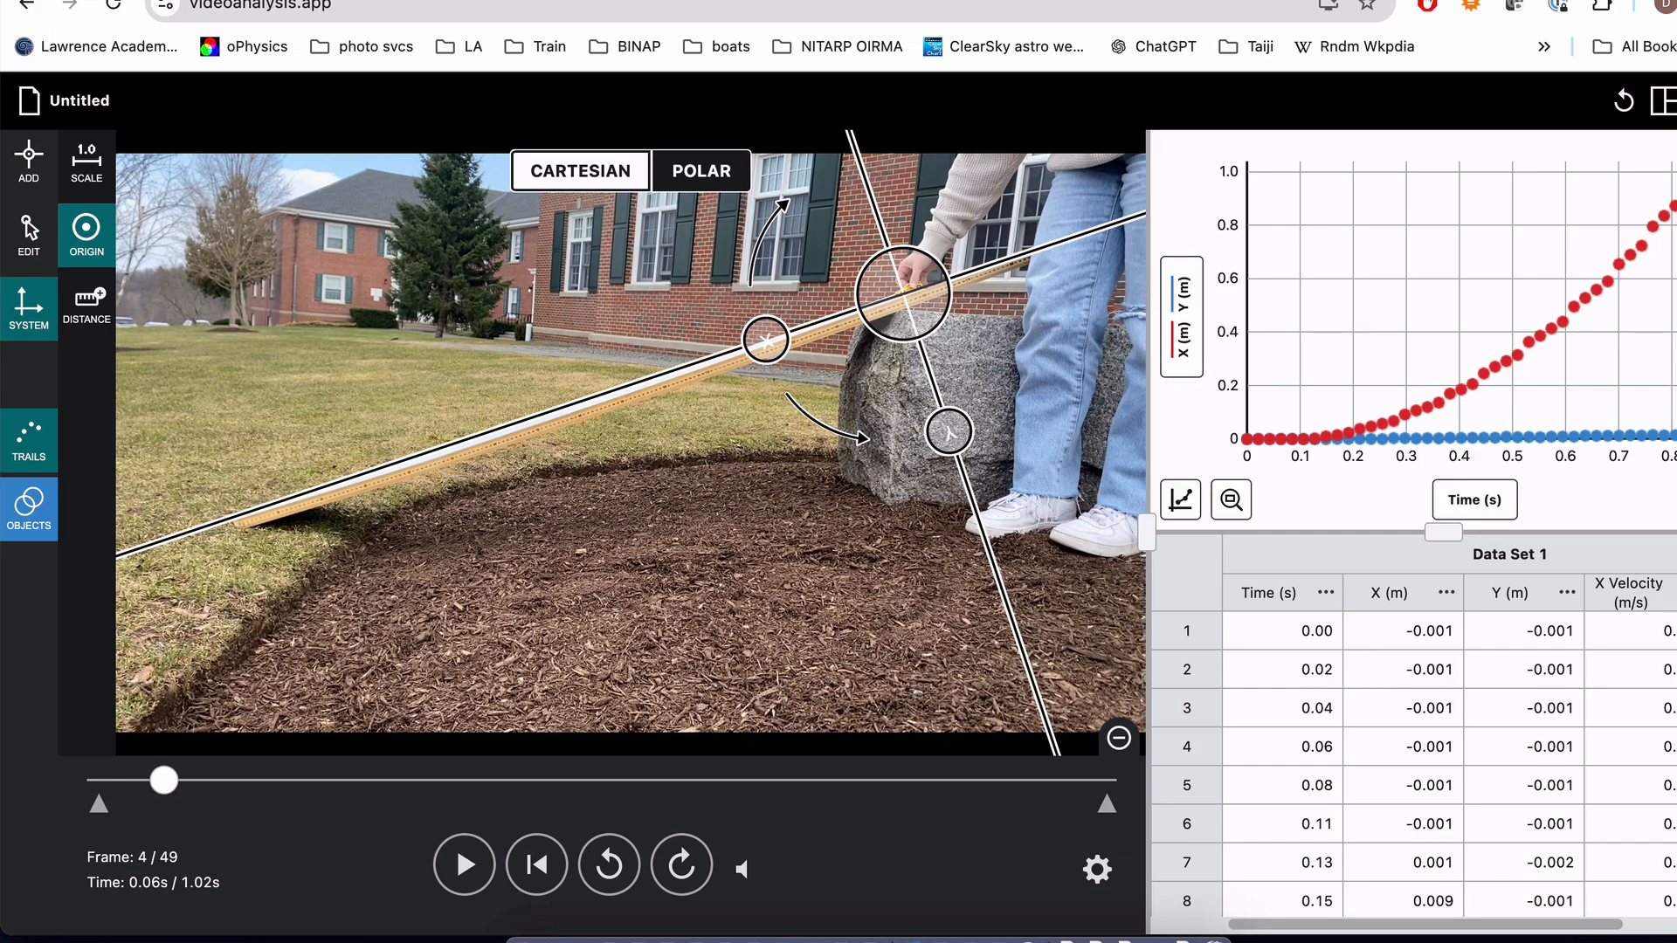
click(1664, 101)
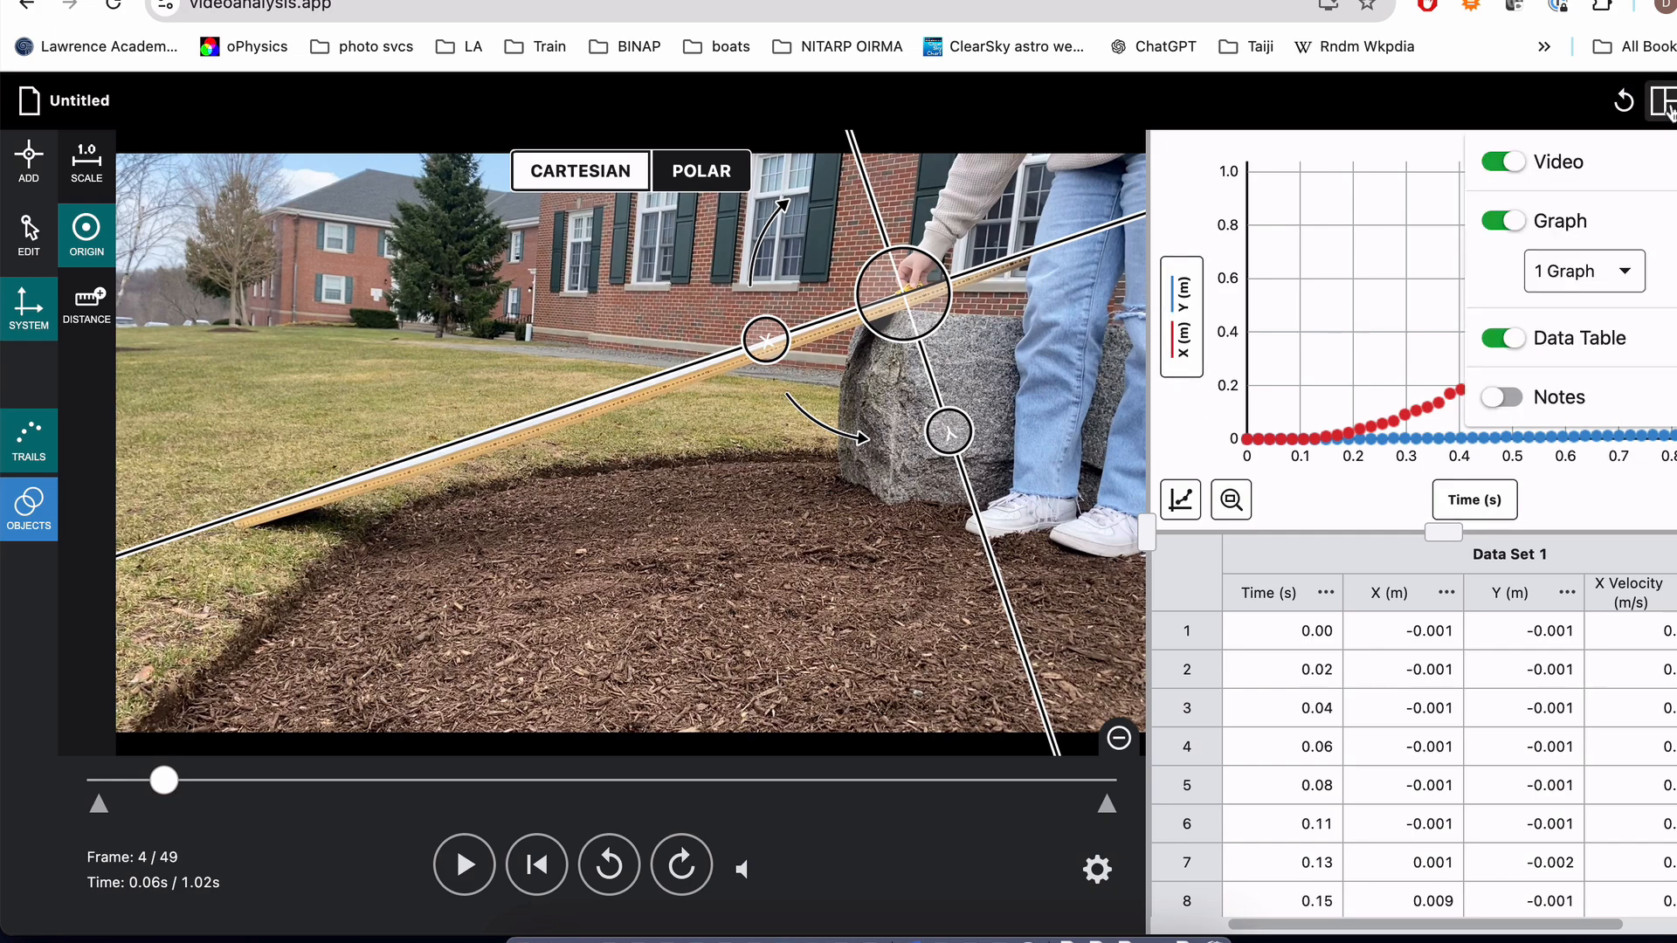
click(1504, 338)
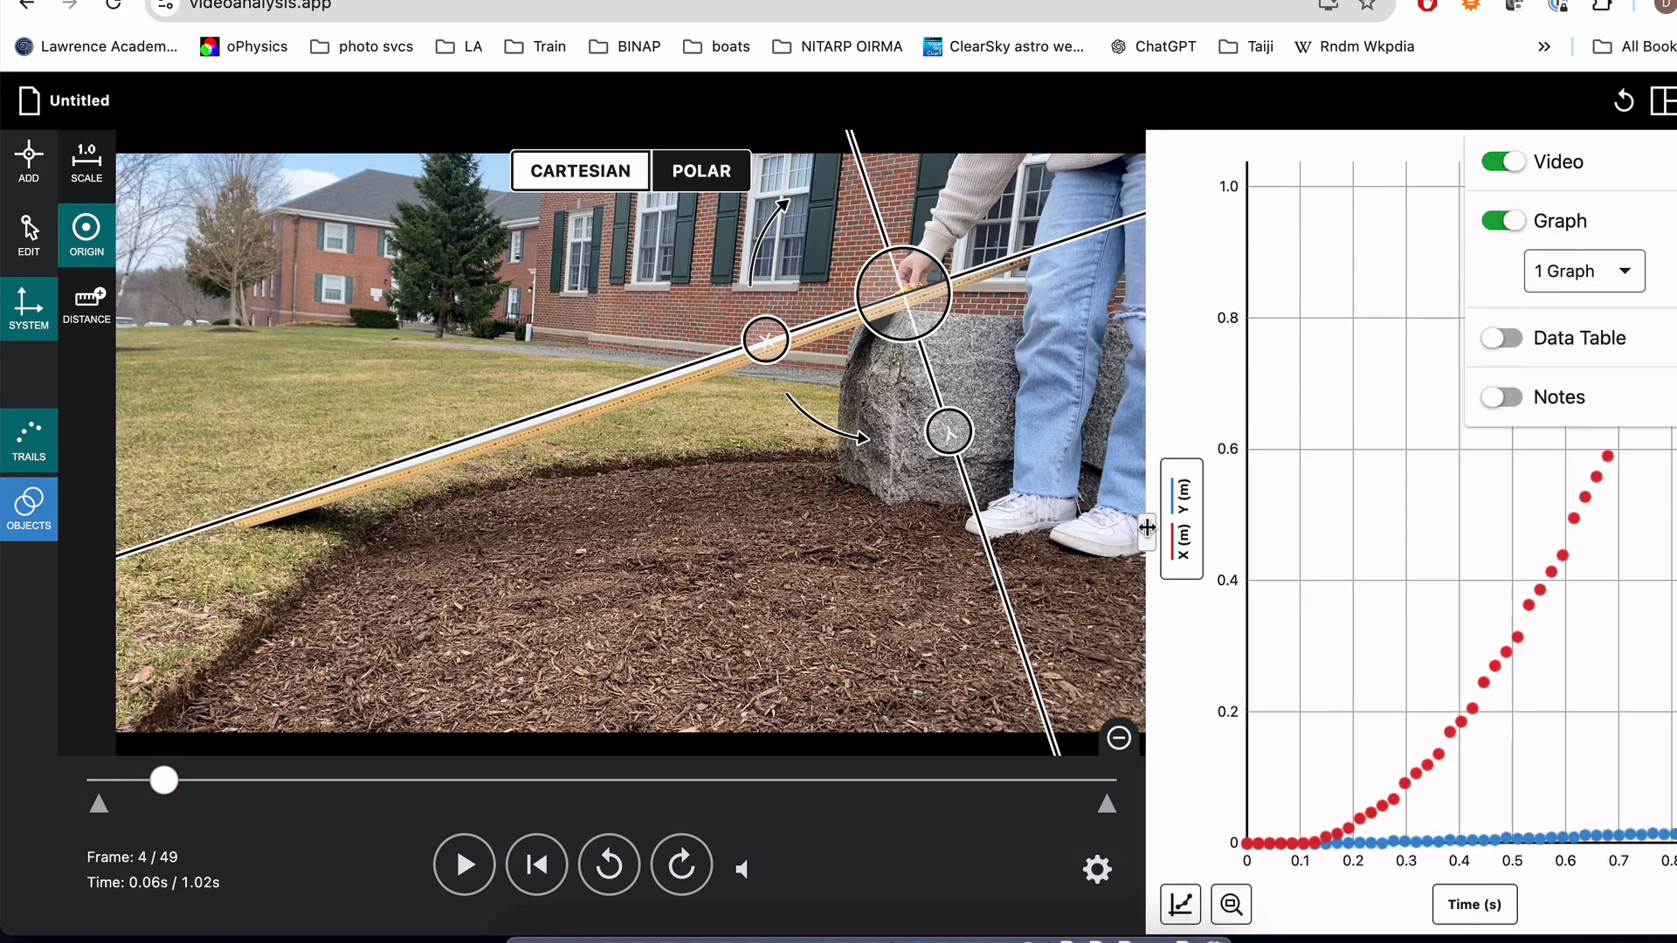
Step: Widen the graph over most of the video area and plot only X Velocity (m/s) against time, with X and Y position hidden
drag(1146, 527, 250, 567)
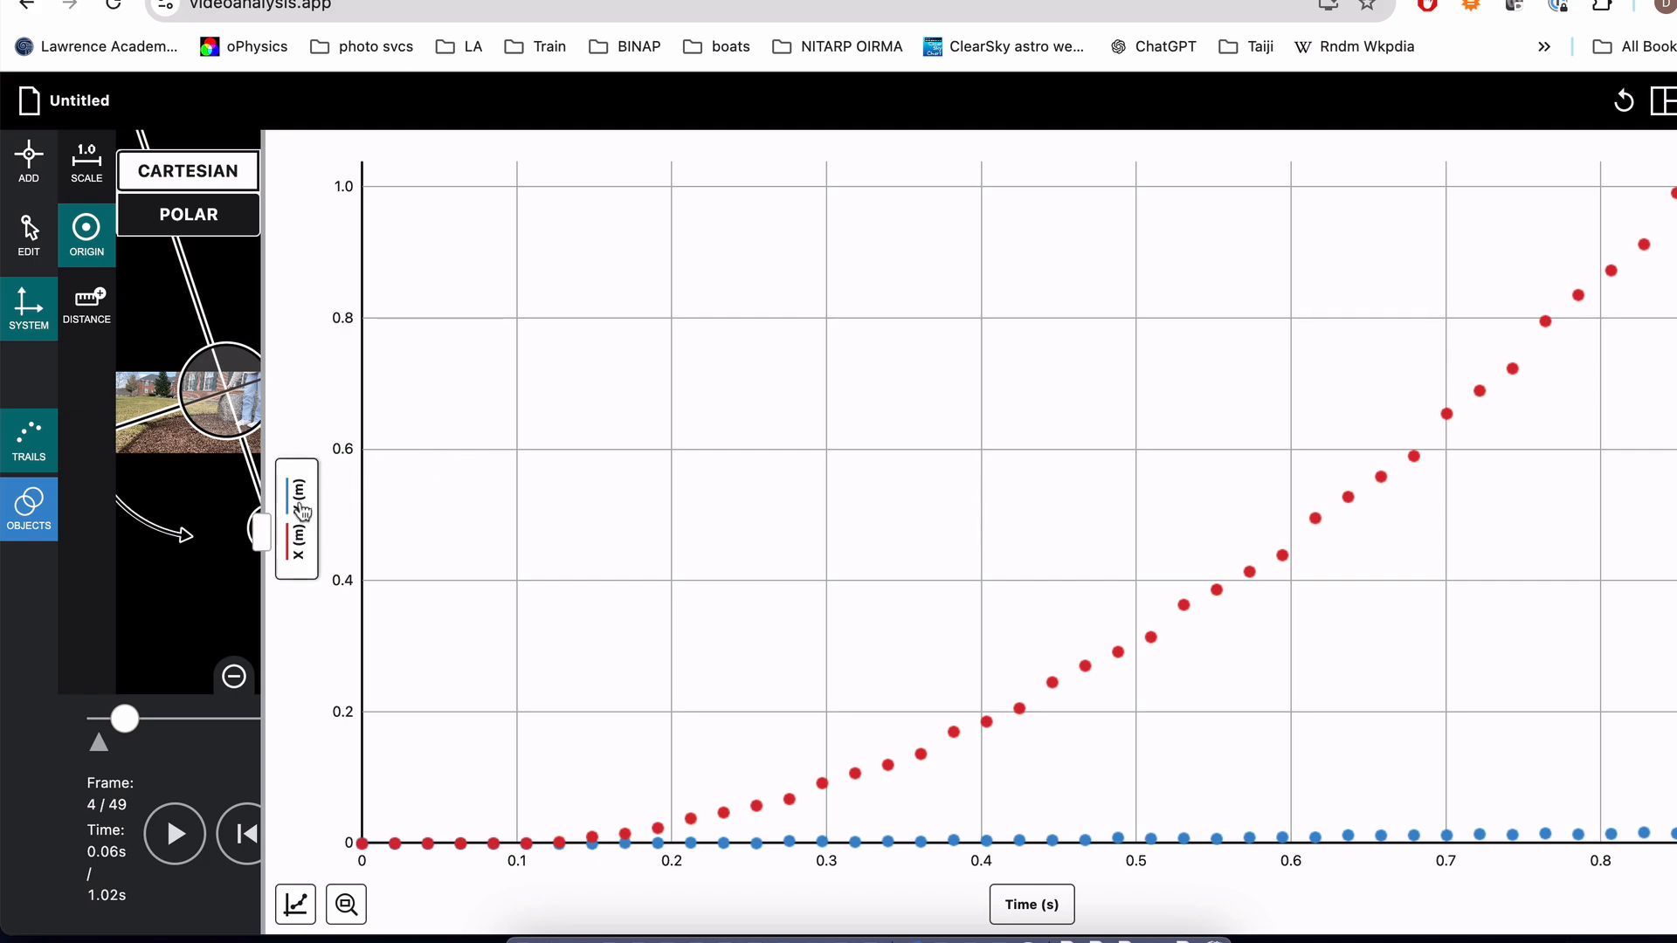
click(299, 523)
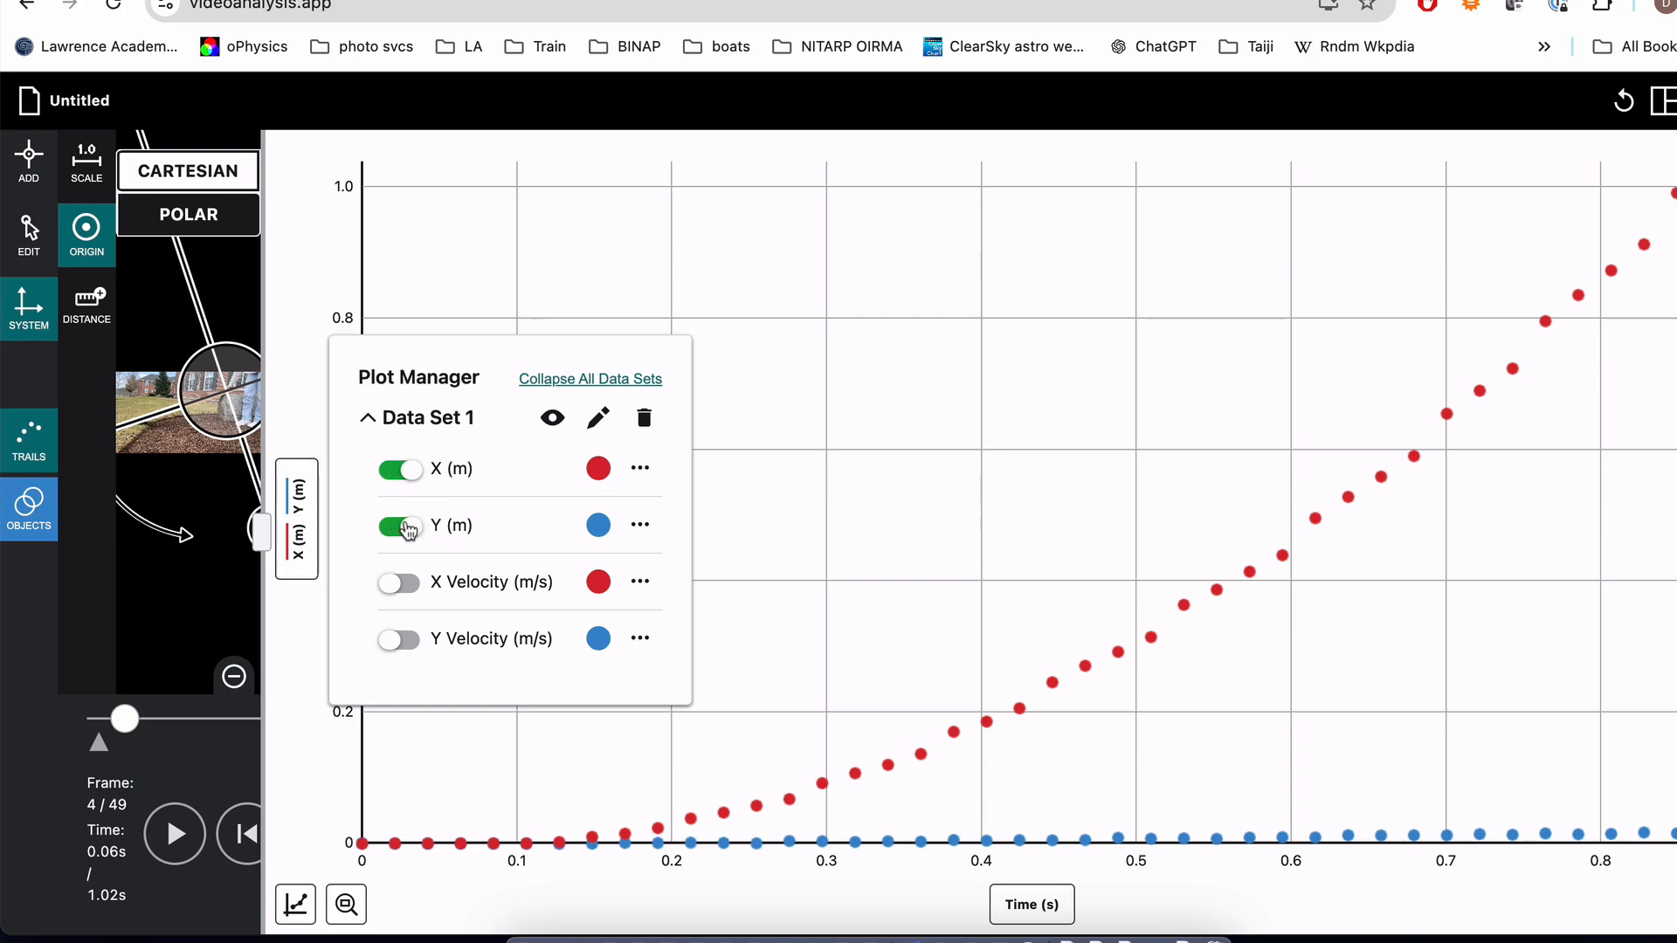
click(407, 529)
click(410, 472)
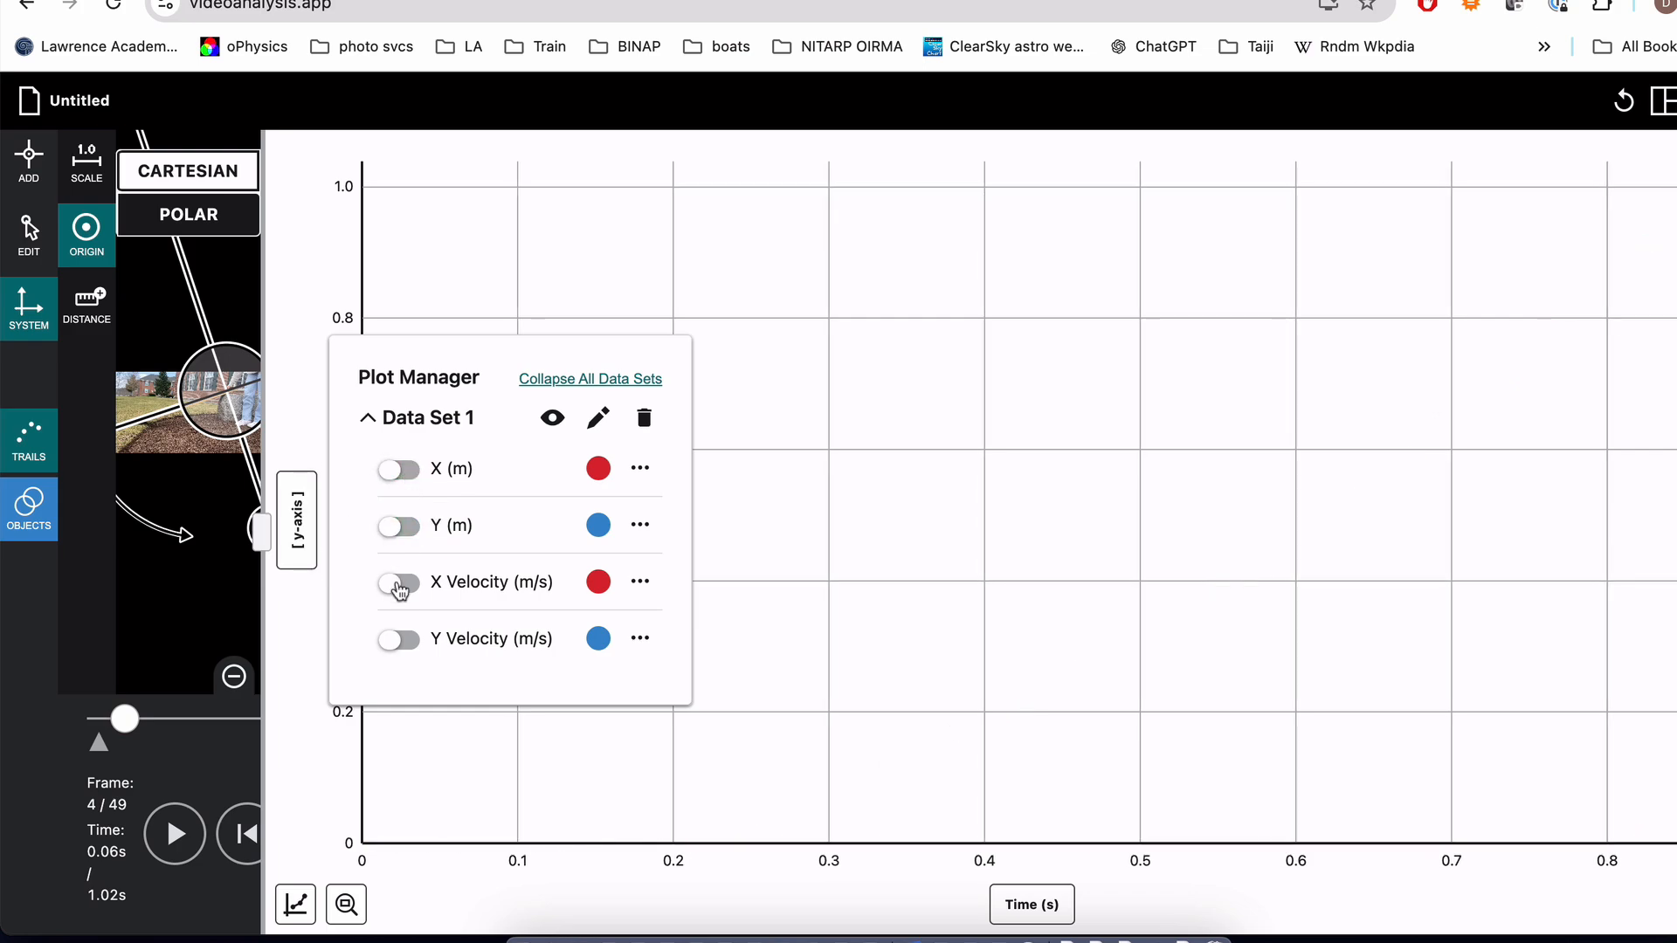
click(401, 584)
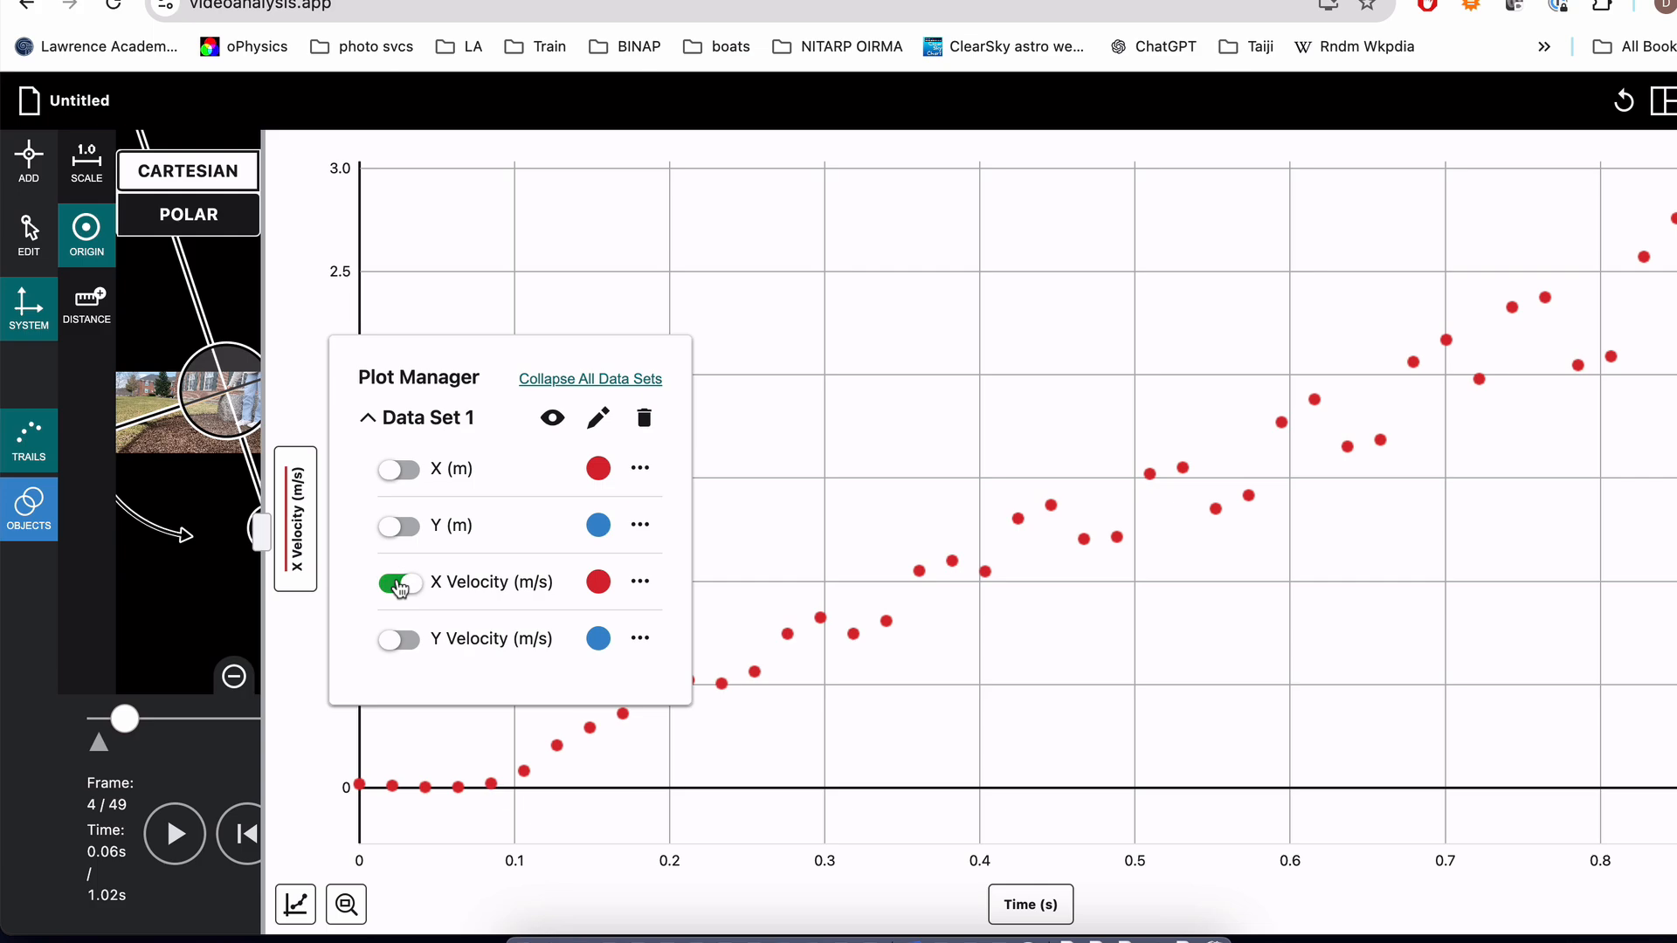
click(534, 273)
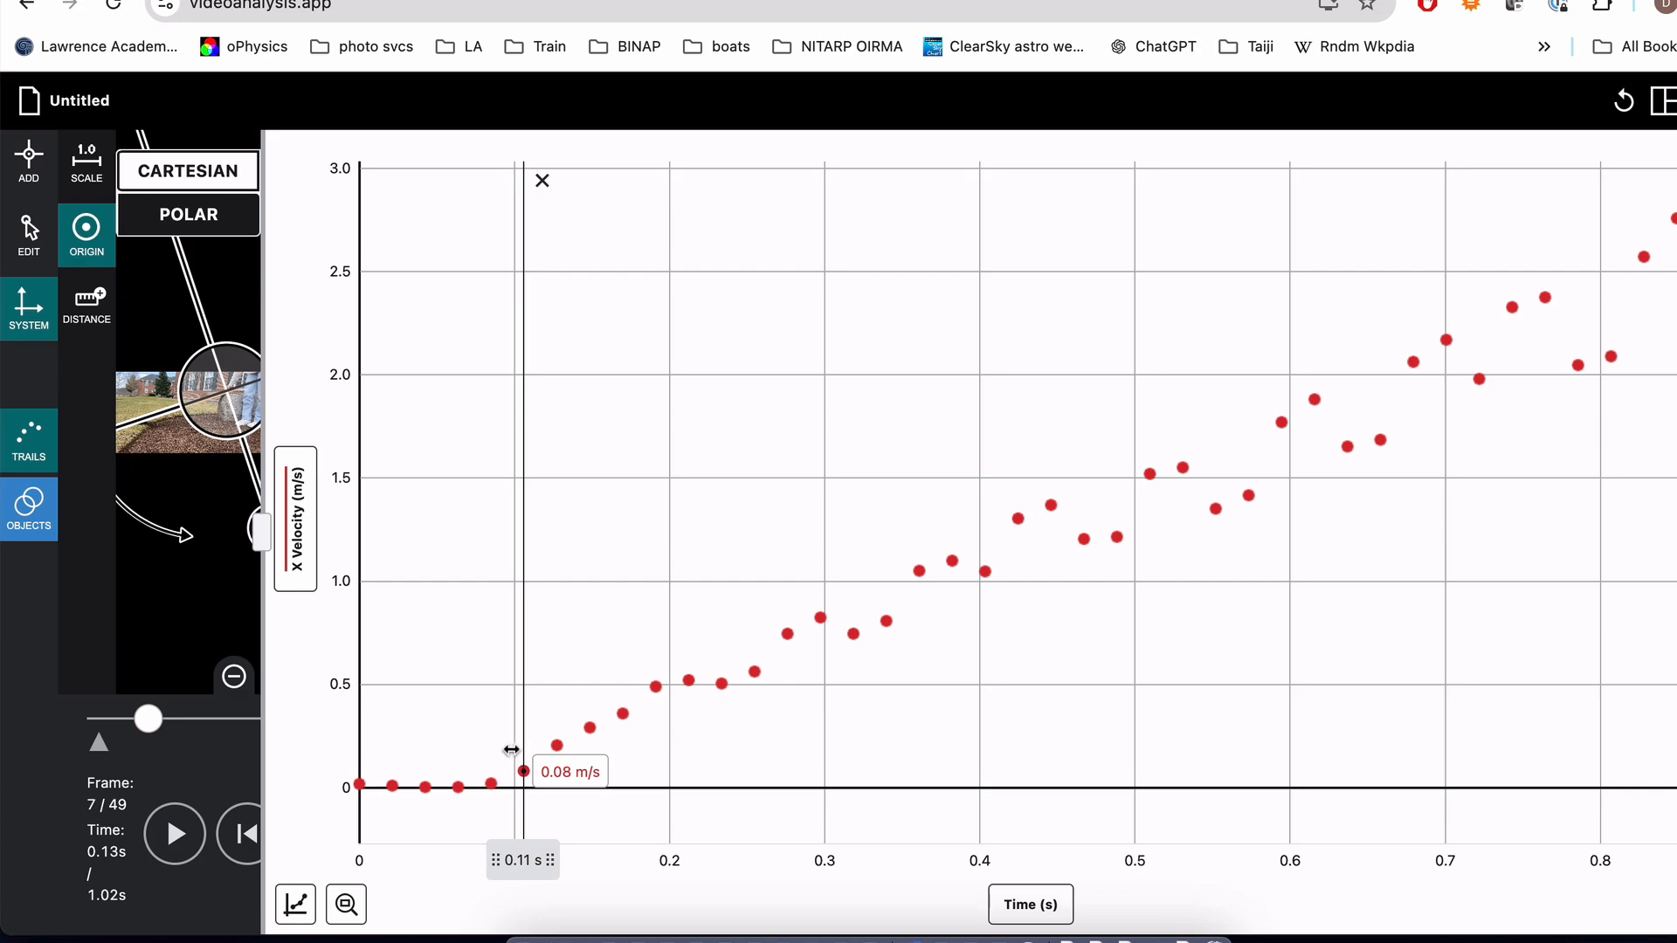
Step: Apply a Linear curve fit to the X velocity data from 0.11 to 0.87 s and place its results box in the graph's empty area above the points
drag(519, 735, 1017, 725)
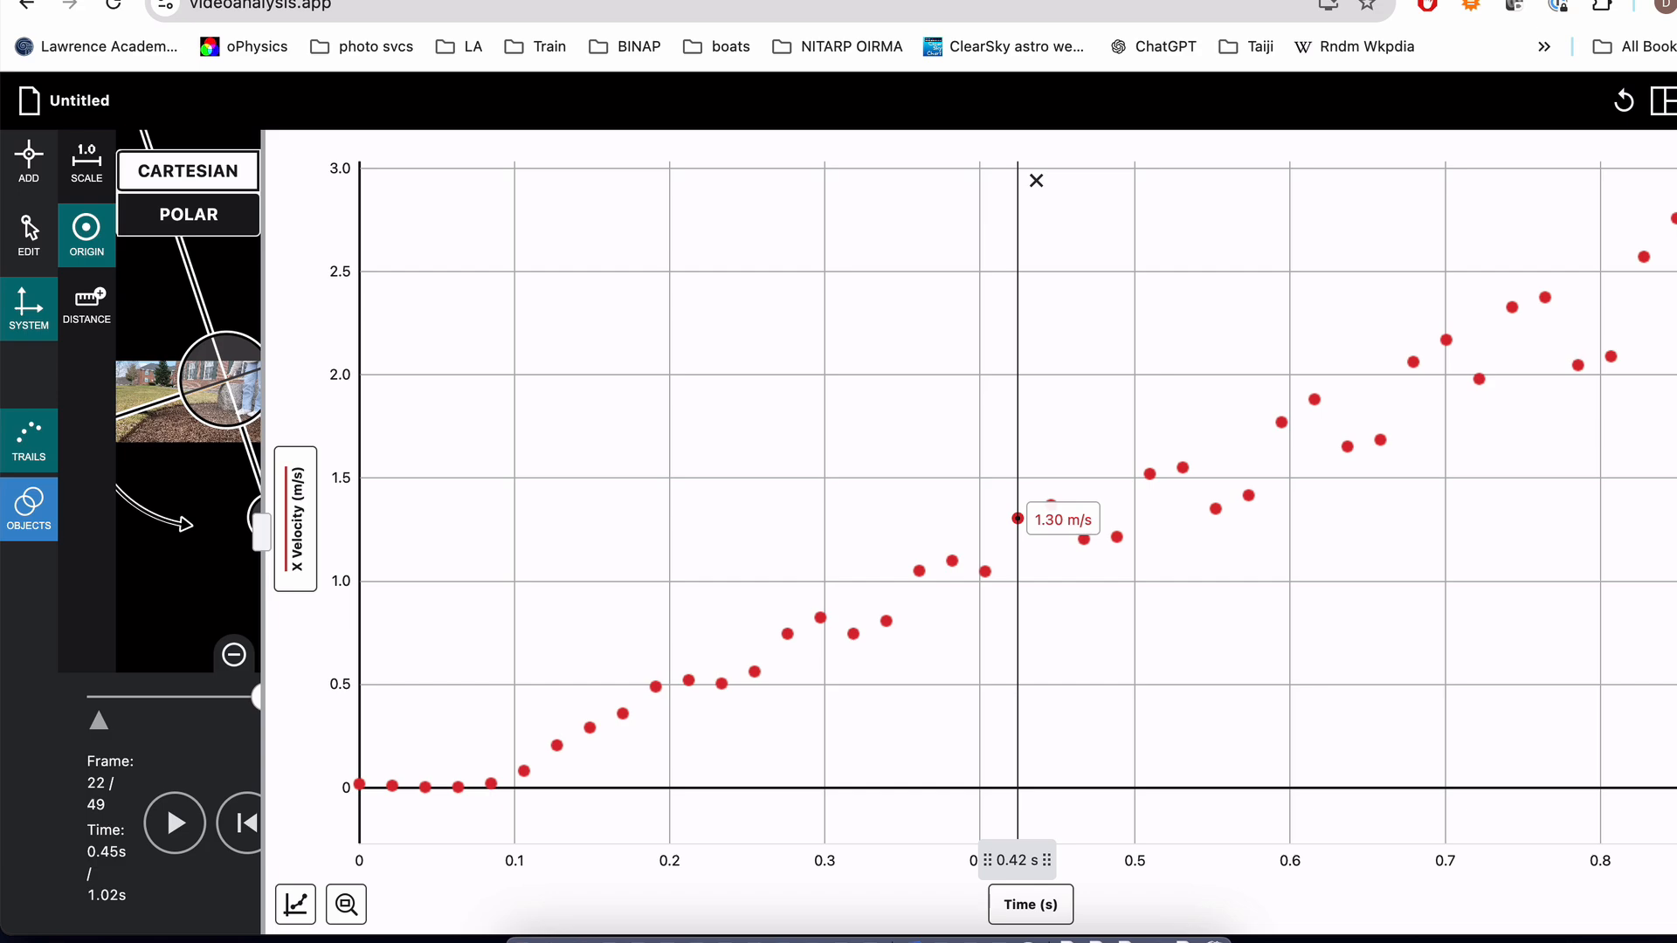
drag(1675, 310, 520, 779)
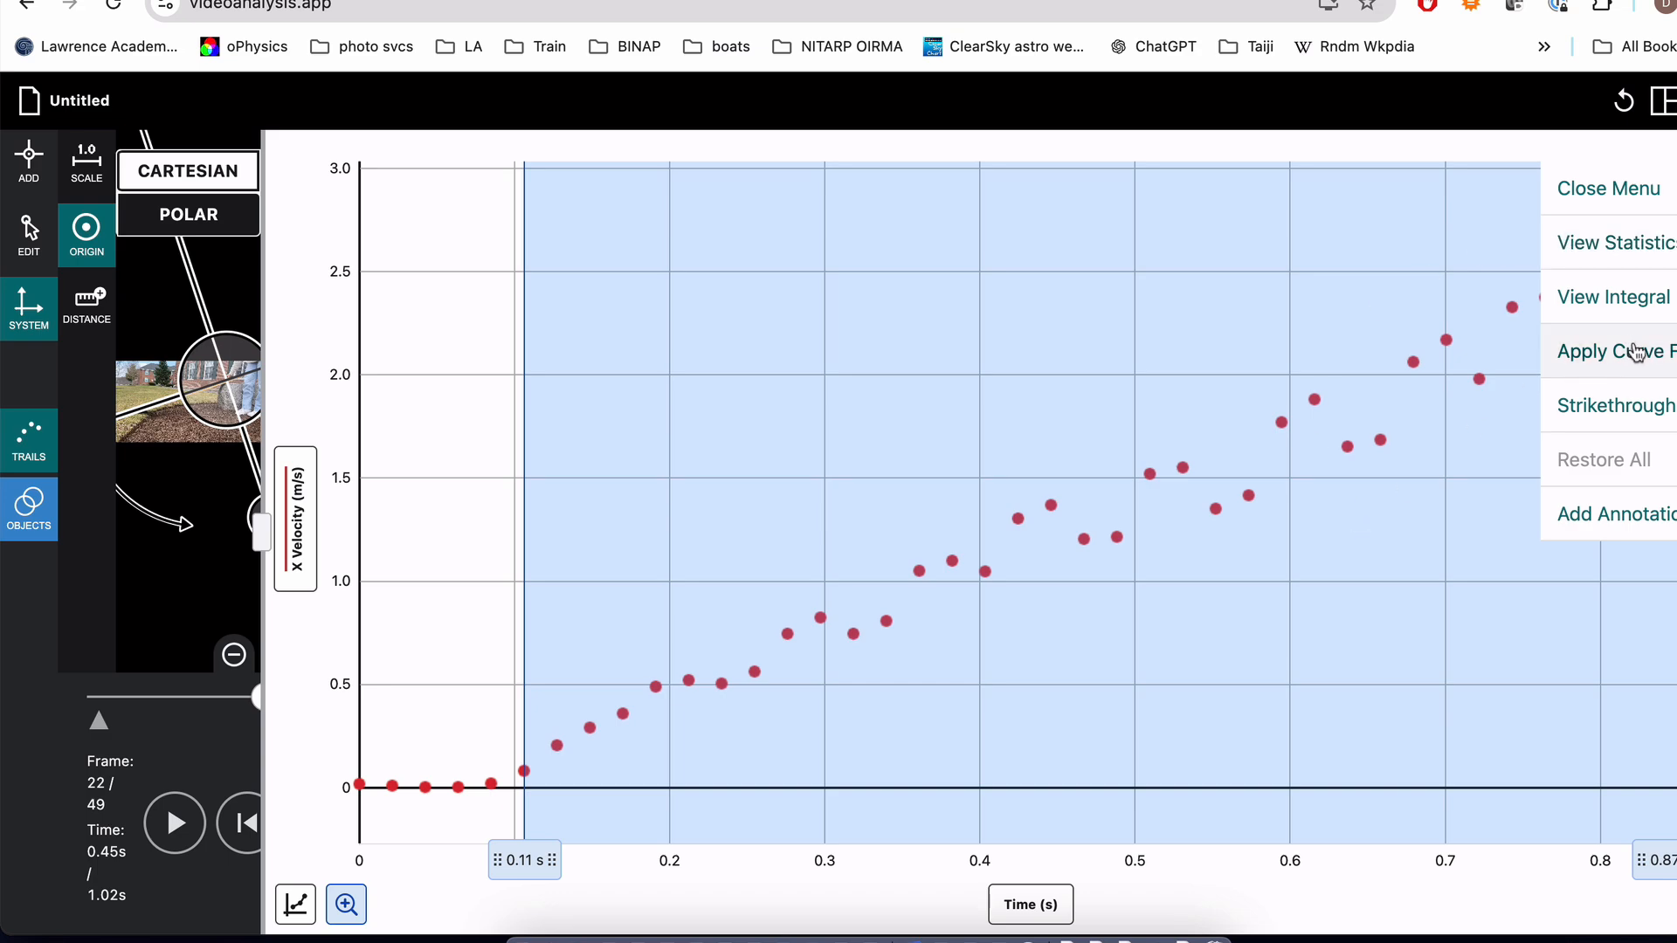
click(1636, 352)
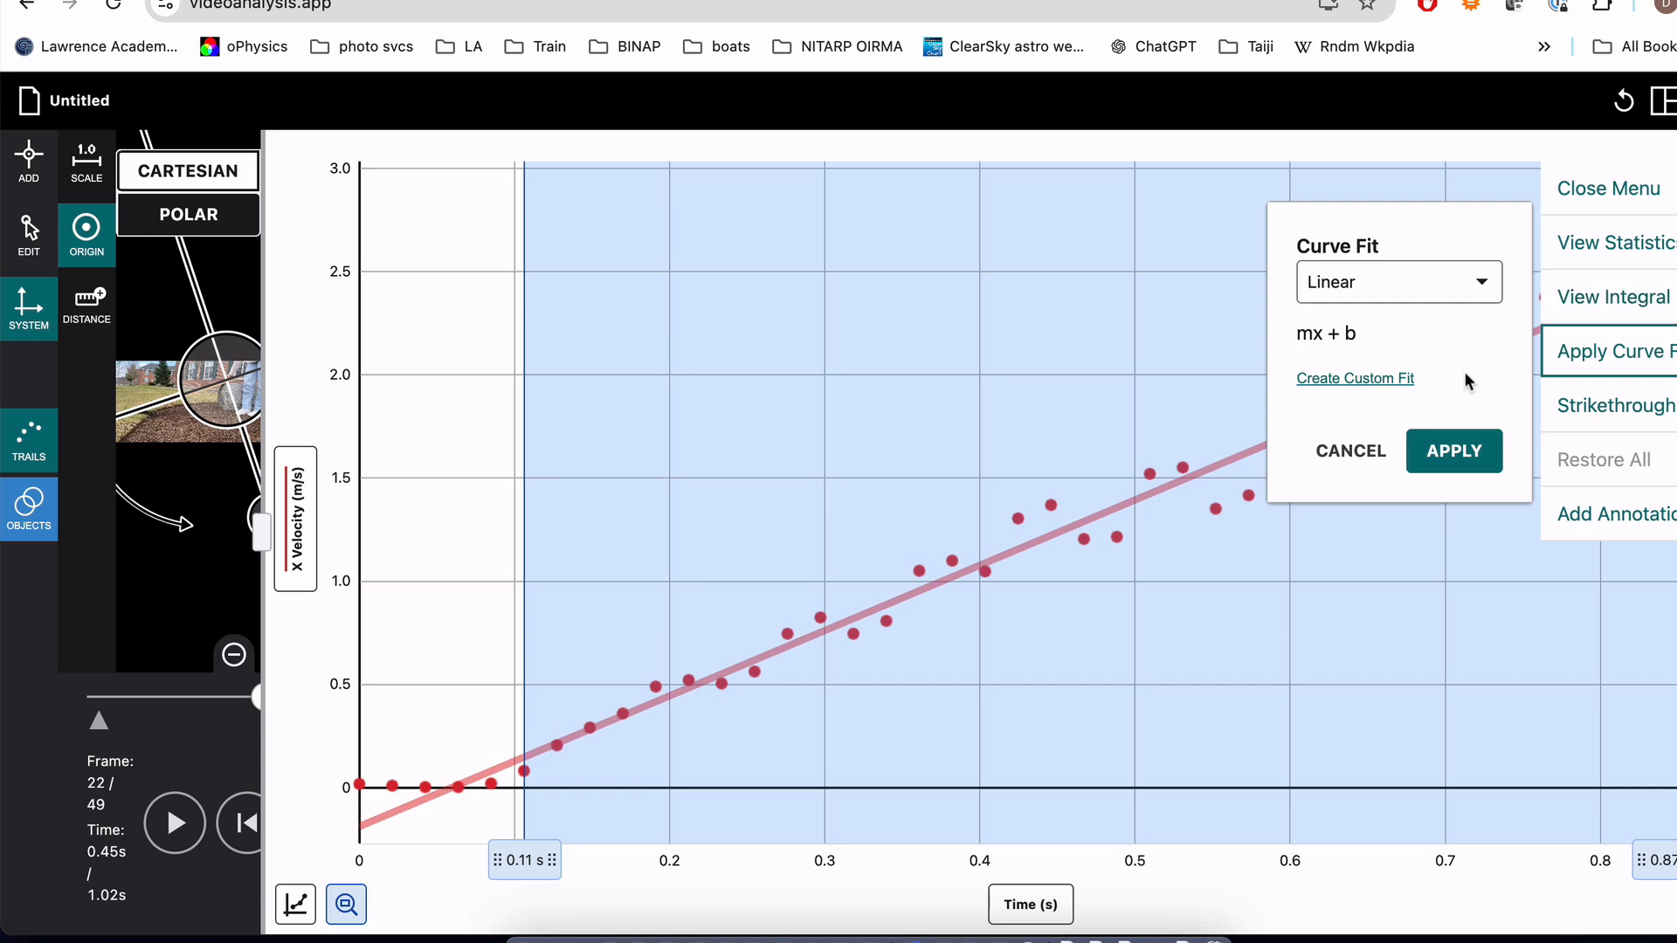
click(1454, 451)
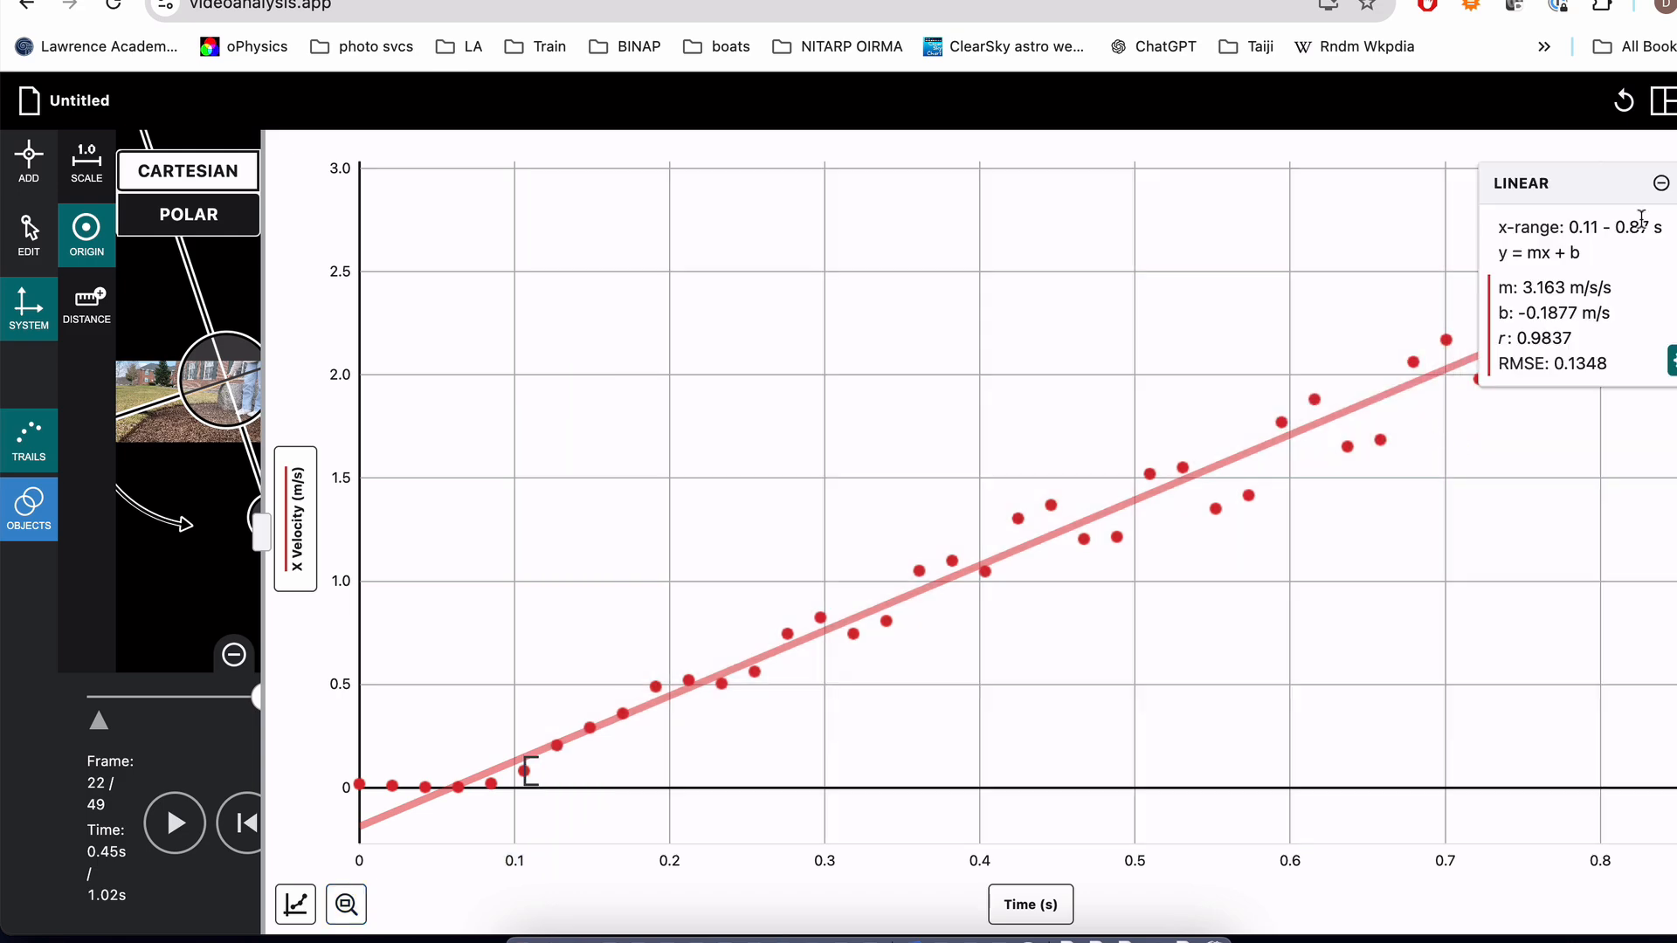
drag(1620, 183, 699, 252)
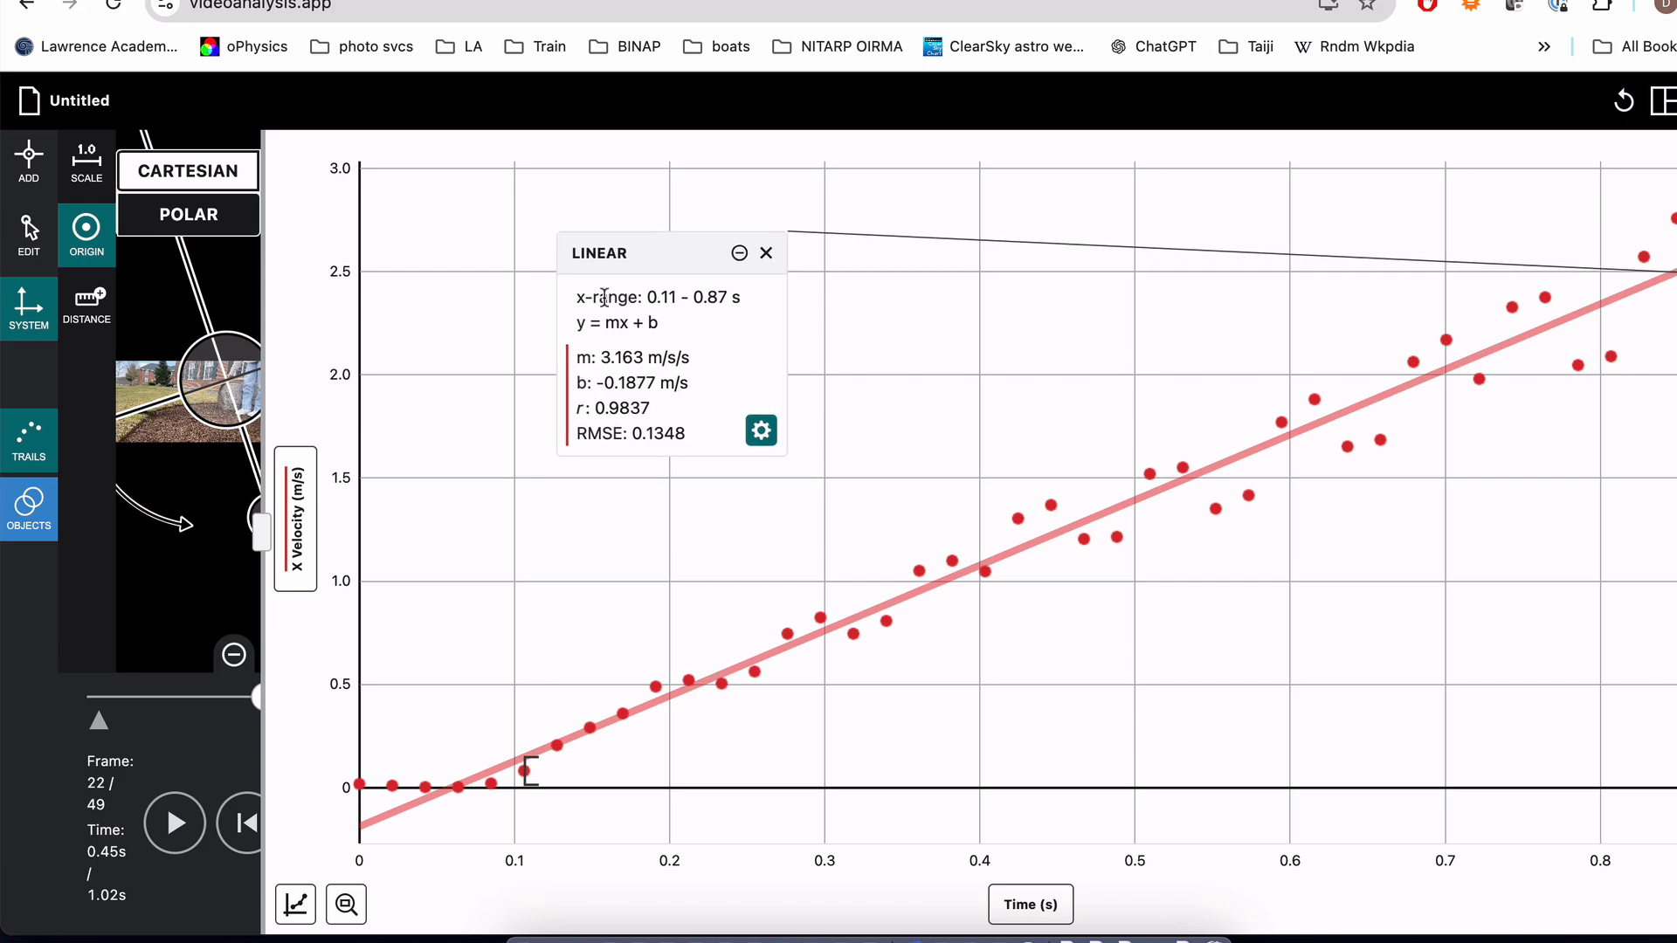